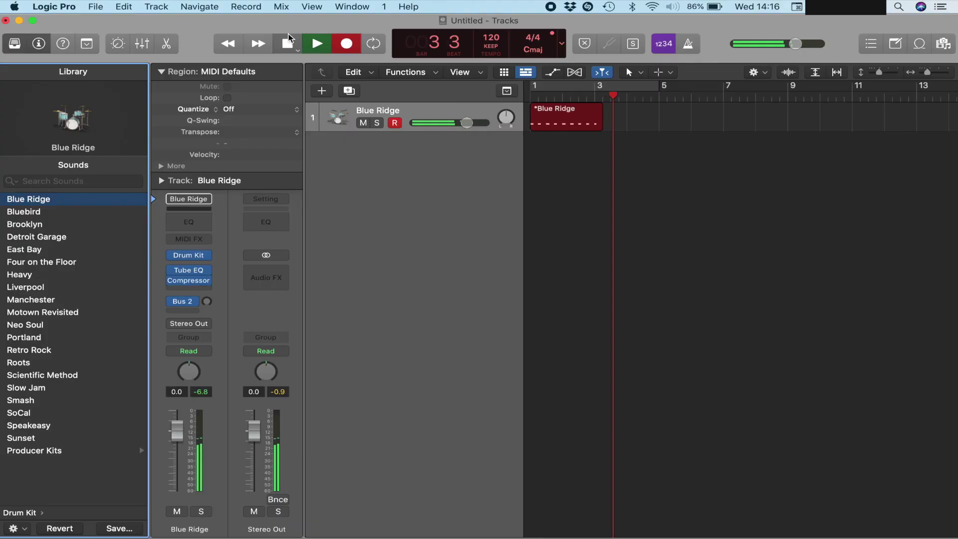
- Stop the drum recording, turn off cycle mode and place the playhead just past the recorded region at bar 3
key(space)
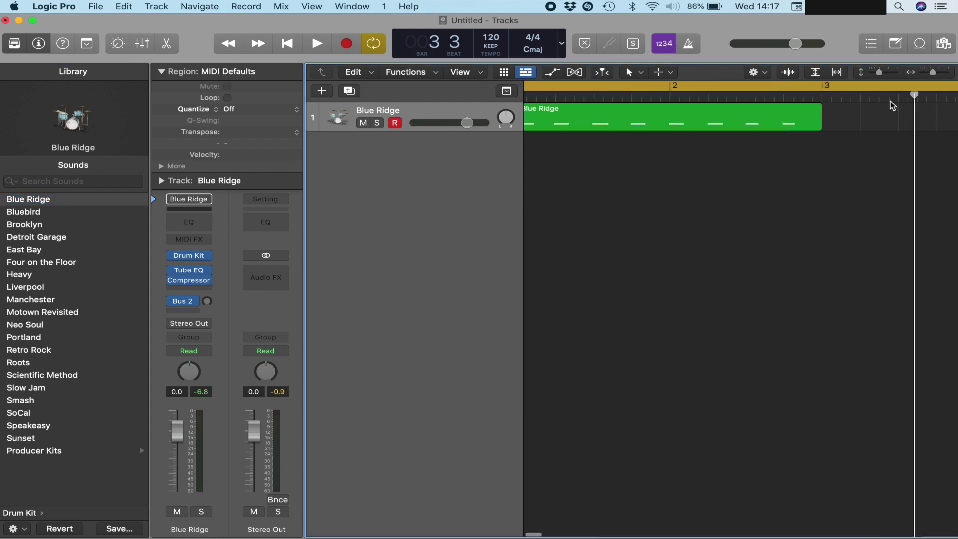
click(888, 93)
click(886, 89)
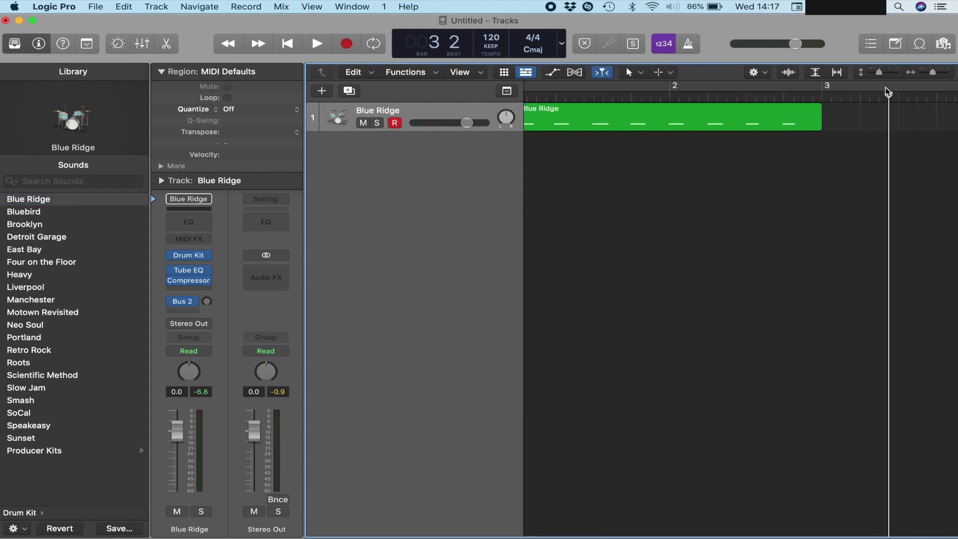
- Quantize the recorded Blue Ridge region to 1/16 Note
scroll(579, 145, left, 2)
mouse_move(93, 134)
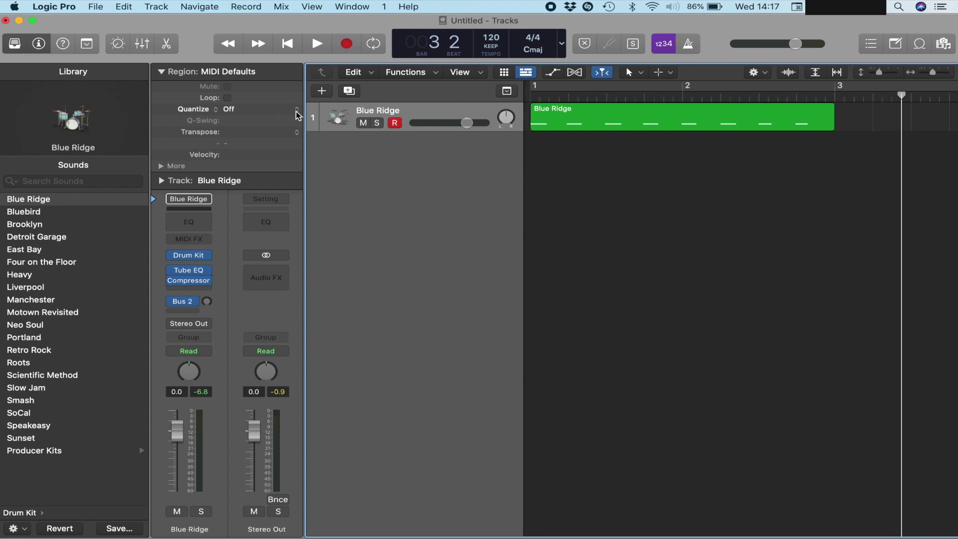
click(578, 123)
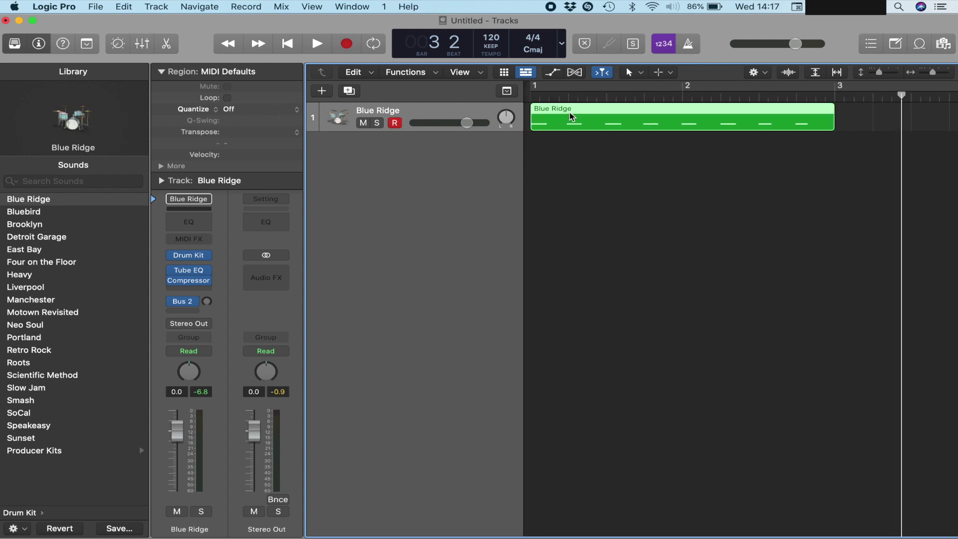
click(301, 114)
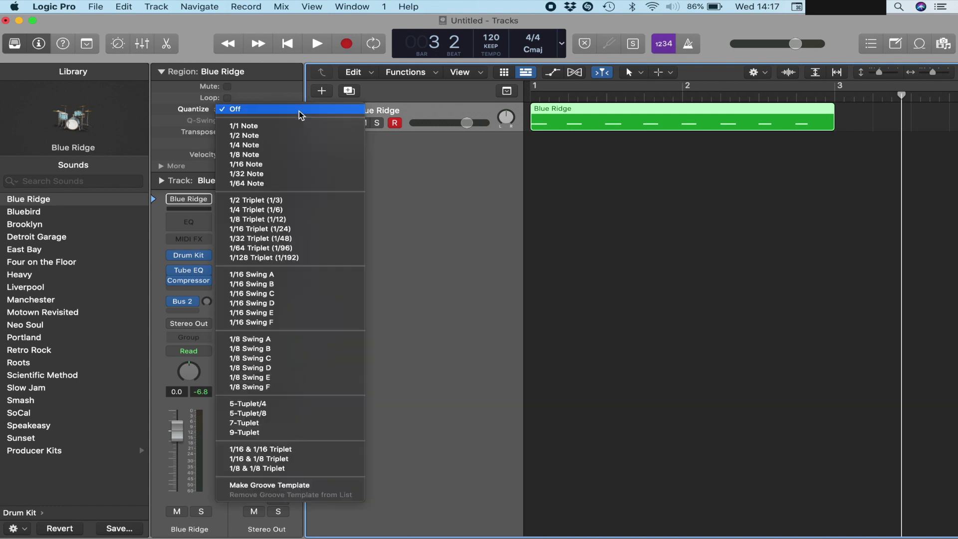
click(277, 165)
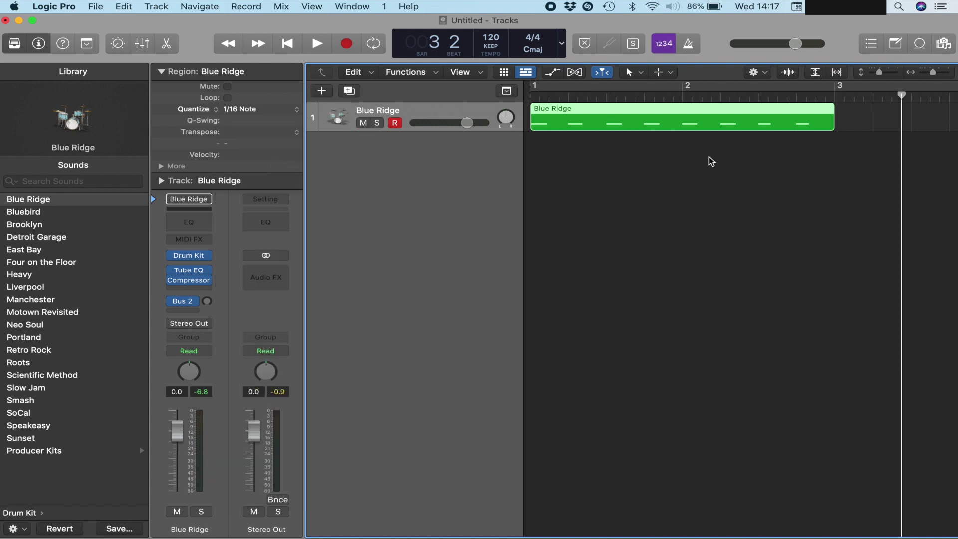
- Return the playhead to bar 1 and set the default MIDI quantize to 1/16 Note with no region selected
click(904, 181)
drag(903, 176, 530, 175)
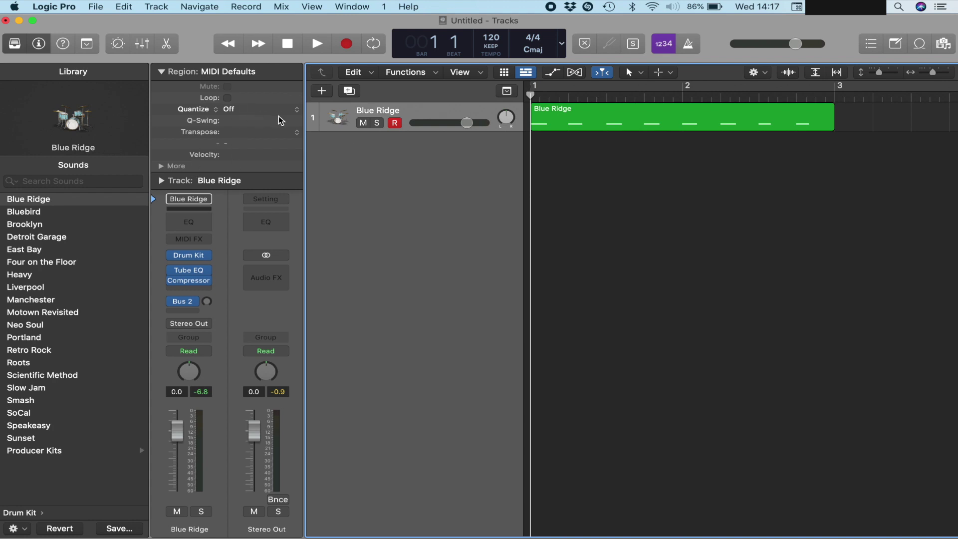
click(297, 110)
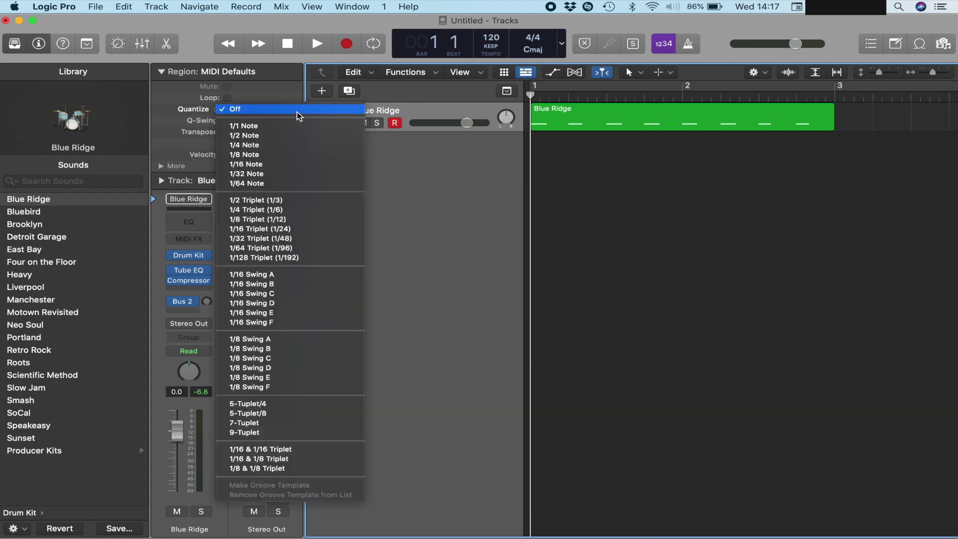
click(275, 165)
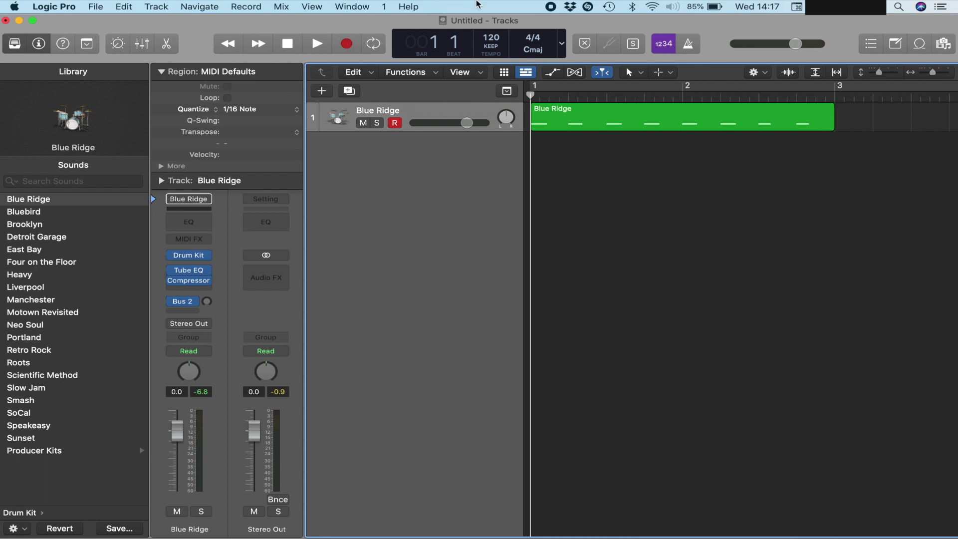
- Play back the quantized two-bar drum region and stop playback
click(317, 45)
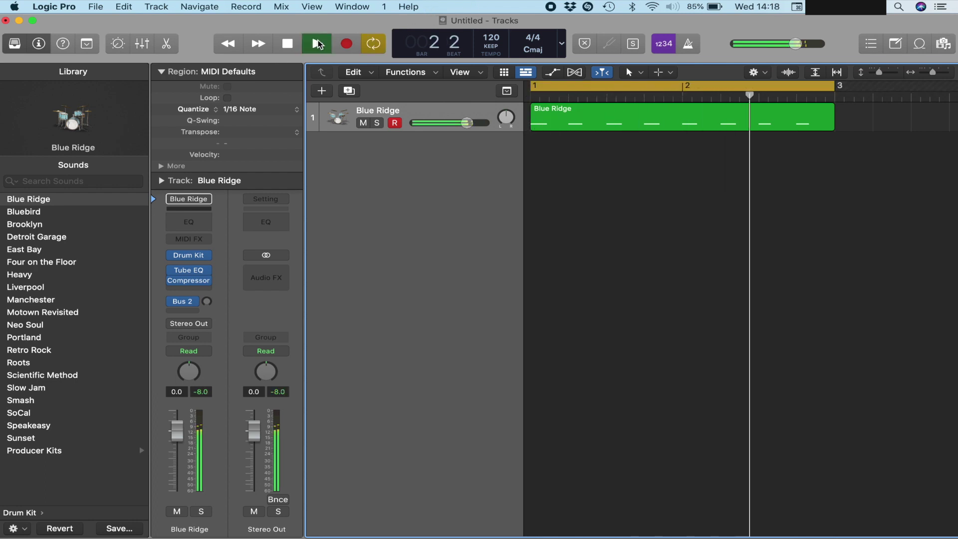
click(296, 42)
key(space)
click(296, 44)
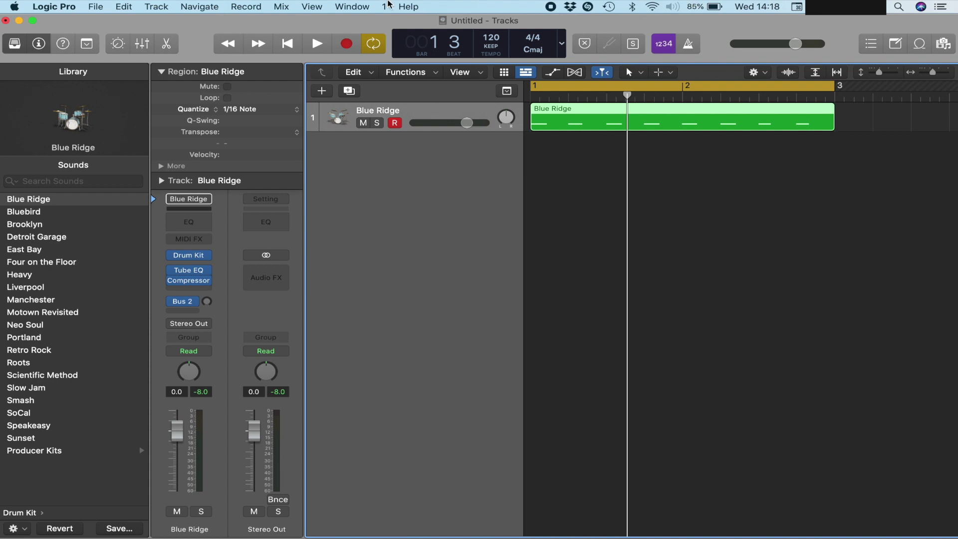
- Open the Blue Ridge region in the Piano Roll editor
click(365, 6)
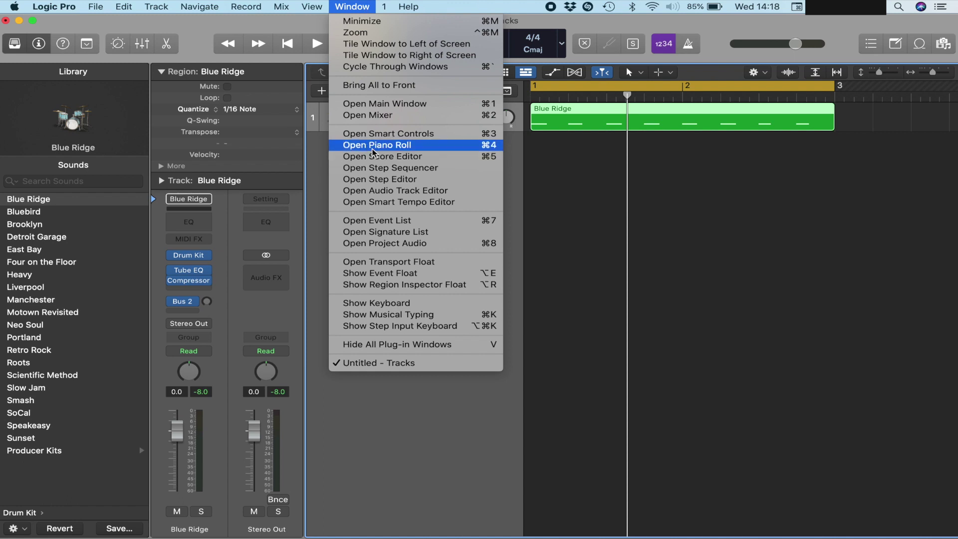
click(717, 222)
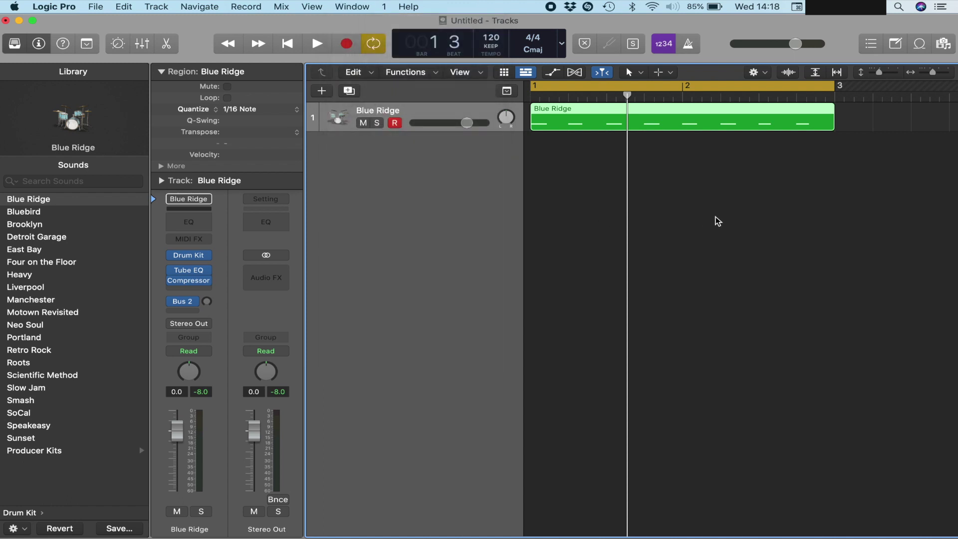
key(super+4)
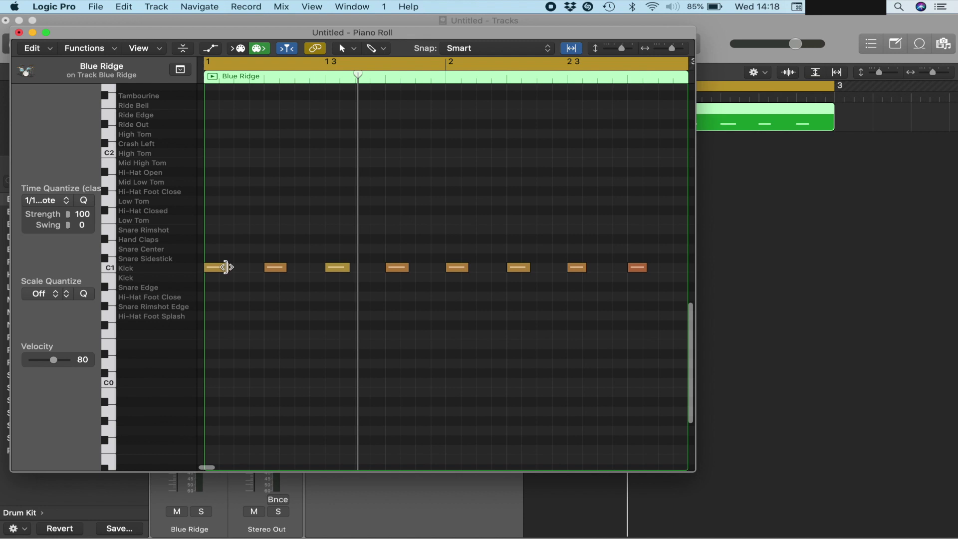
- Raise the velocity of each of the four kick notes in bar 1 to 127
click(225, 267)
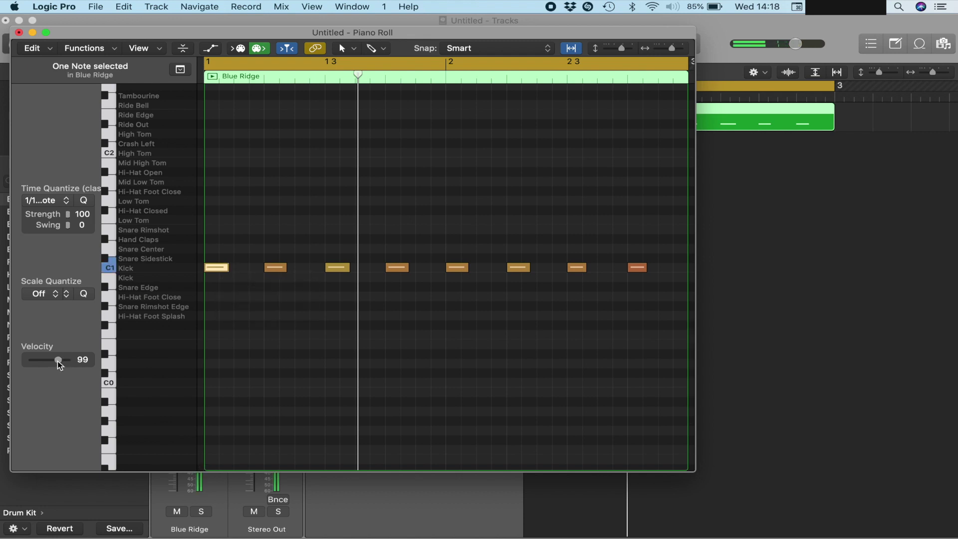
drag(59, 362, 73, 365)
click(282, 267)
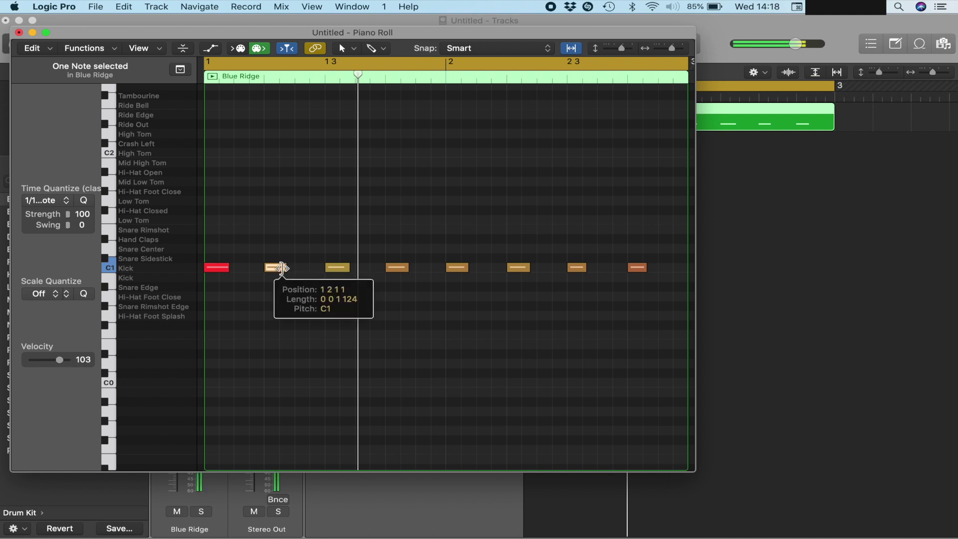
drag(62, 361, 71, 361)
click(343, 269)
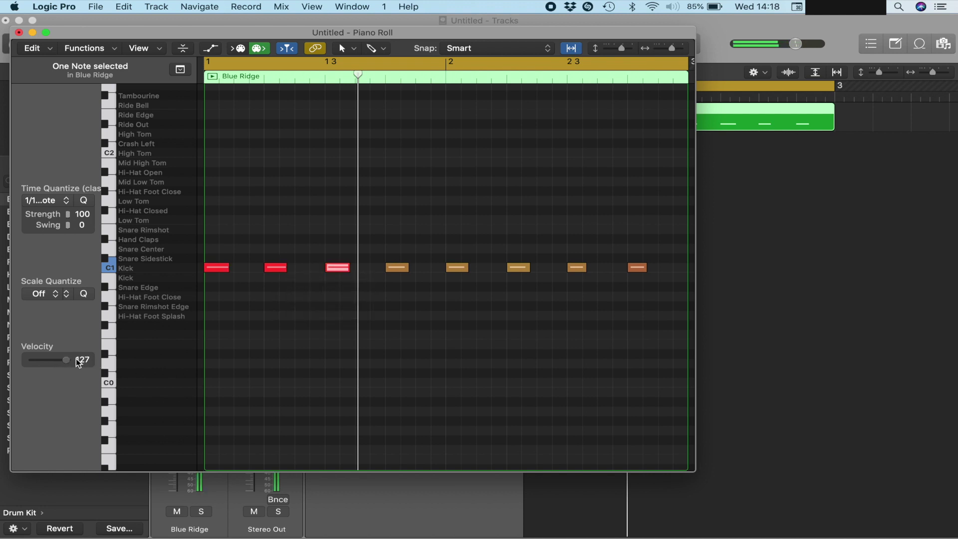
click(406, 269)
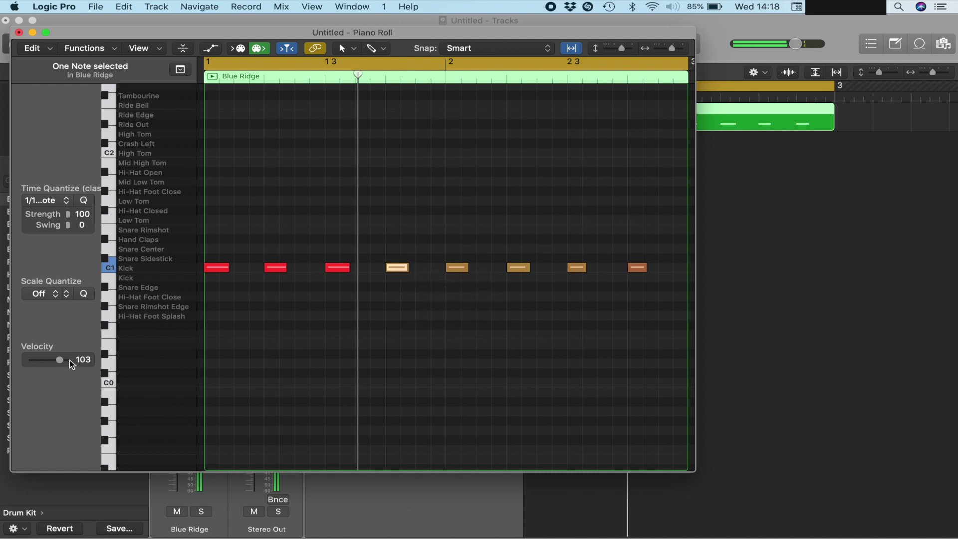
drag(63, 363, 74, 364)
- Raise the velocity of each of the four kick notes in bar 2 to 127
click(454, 269)
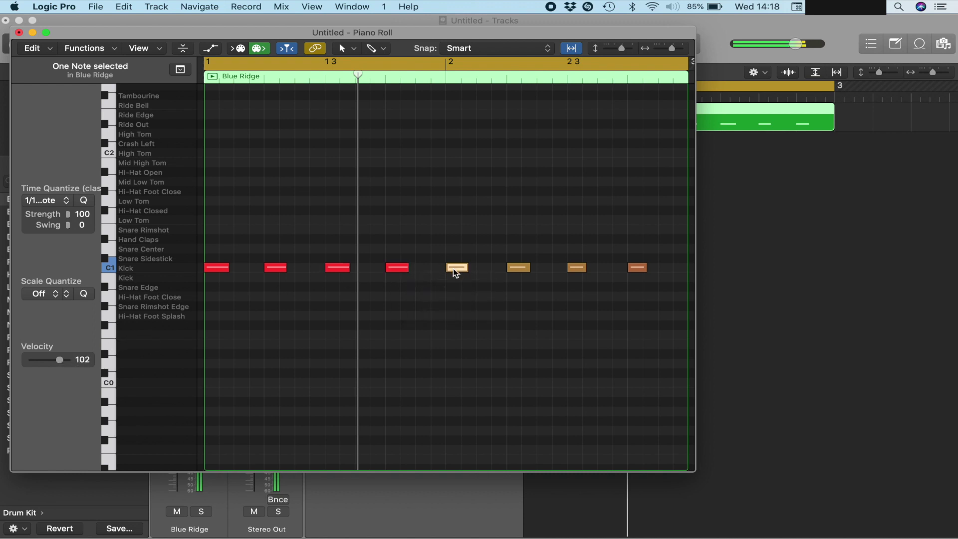
drag(60, 365, 75, 363)
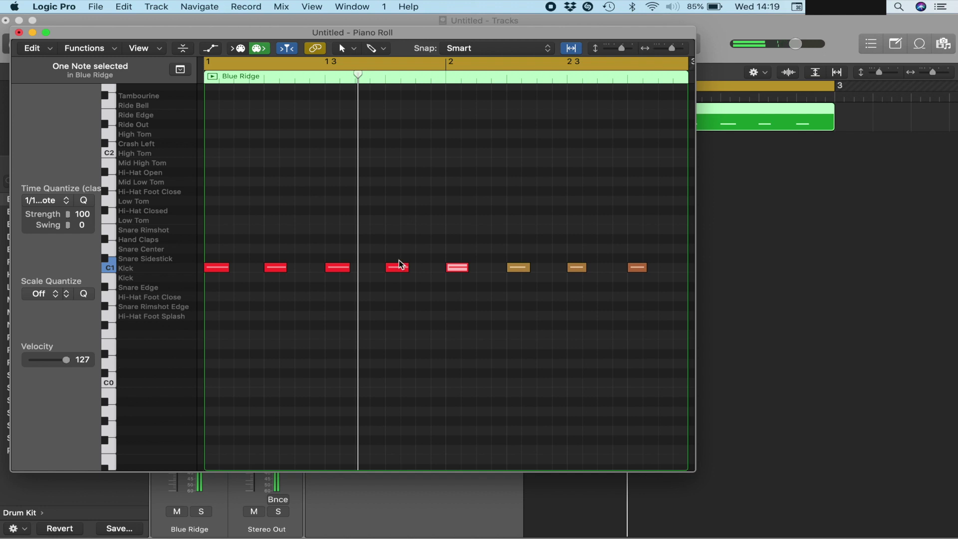
click(519, 269)
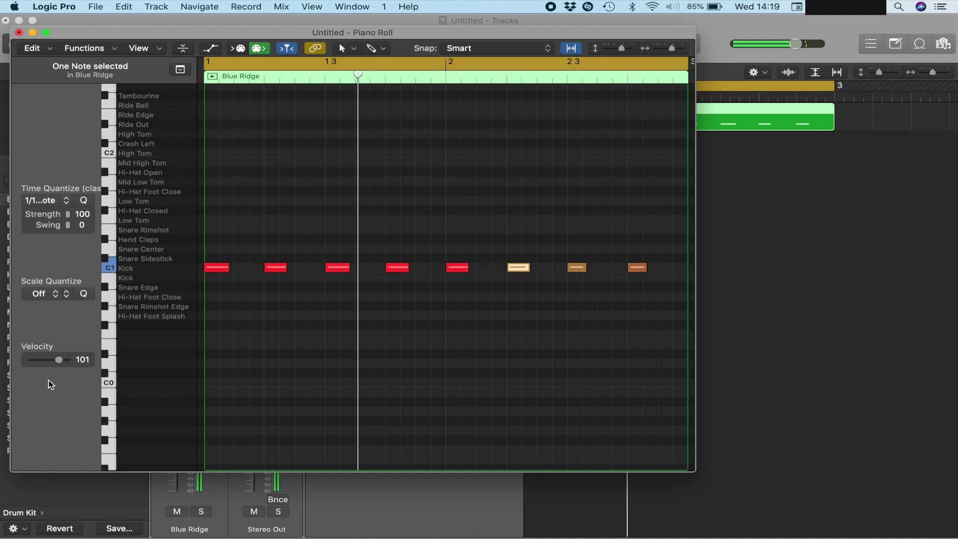
drag(60, 364, 76, 363)
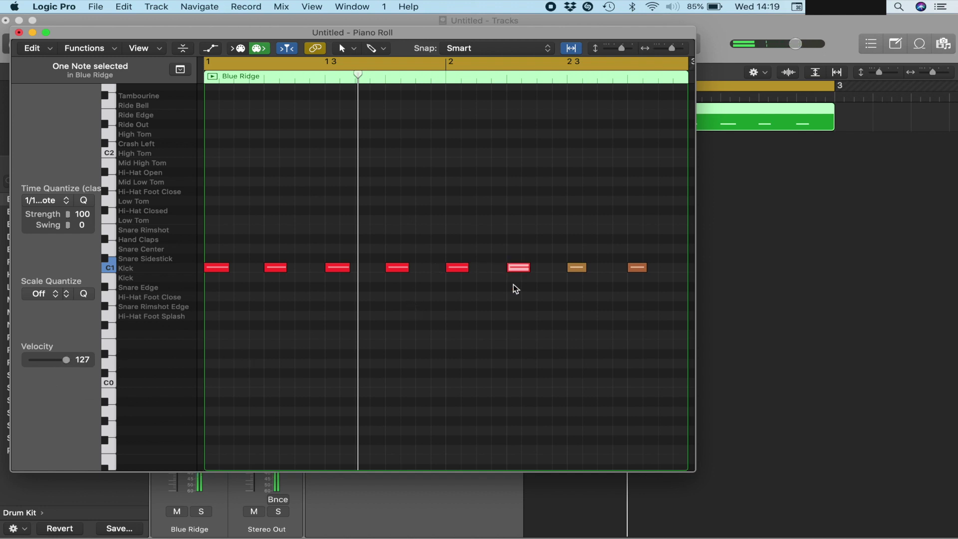
click(578, 268)
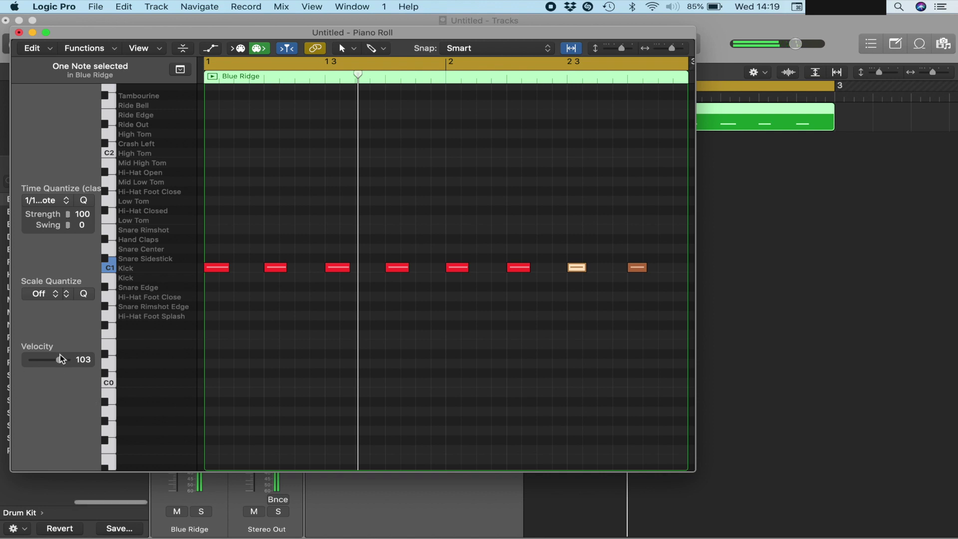
drag(64, 363, 66, 363)
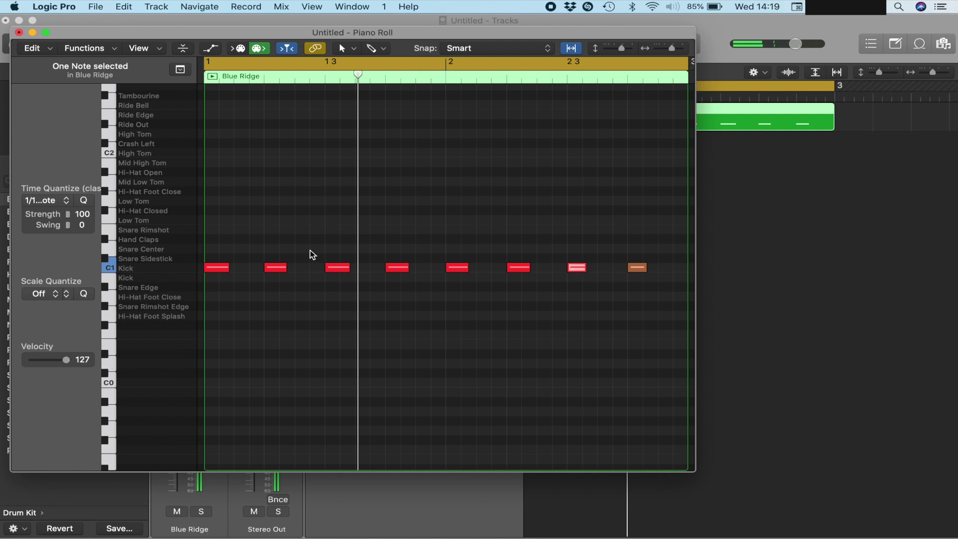
click(636, 268)
drag(61, 360, 68, 360)
click(217, 268)
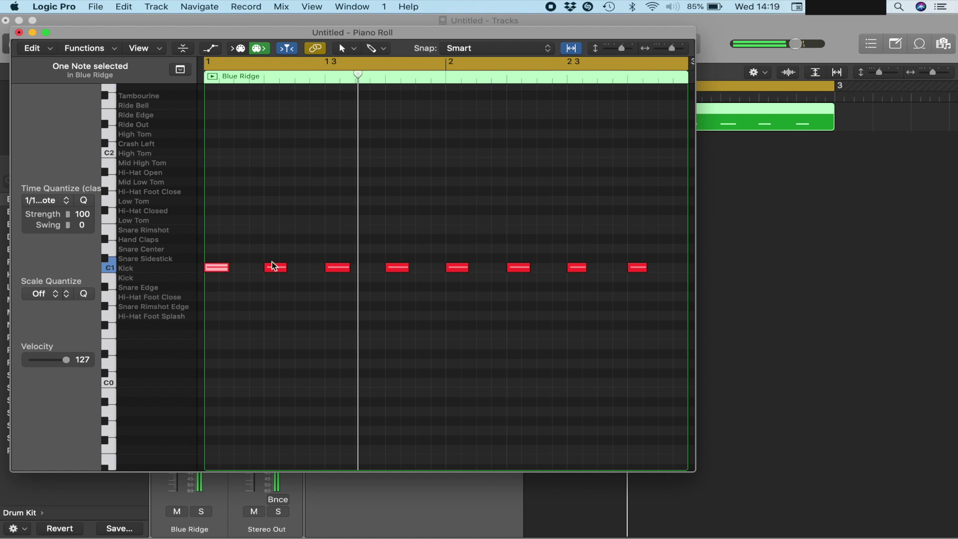
- Play back the louder kick pattern, close the Piano Roll and listen to the loop again in the Tracks window
key(space)
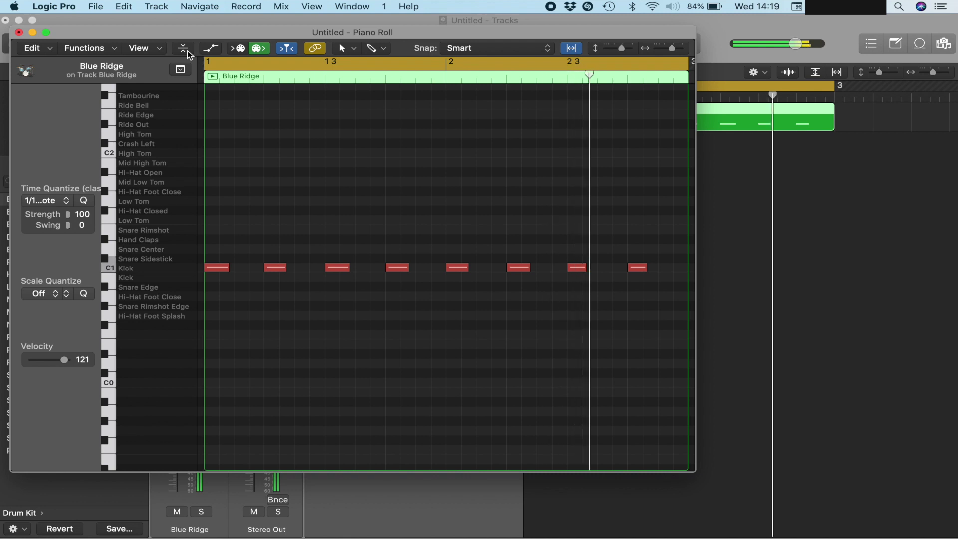
key(super+w)
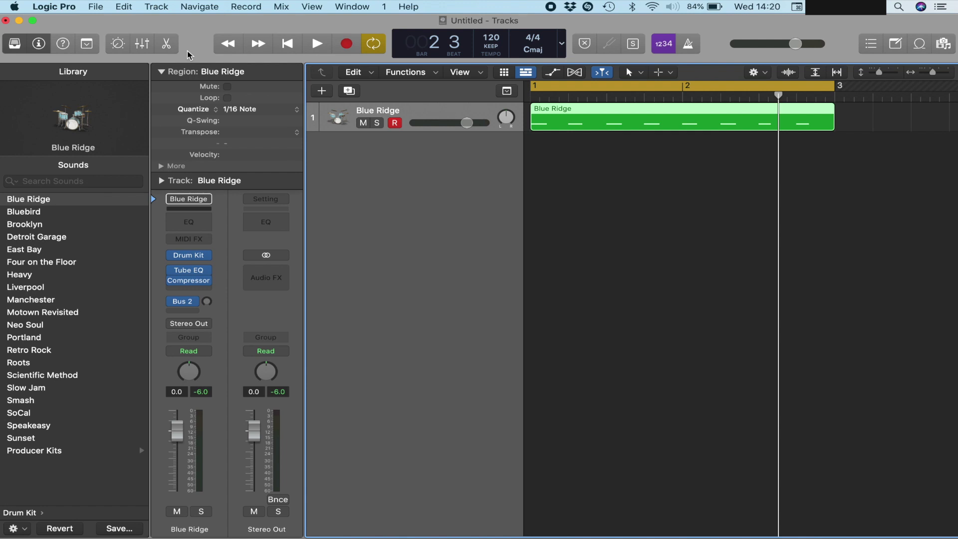
key(space)
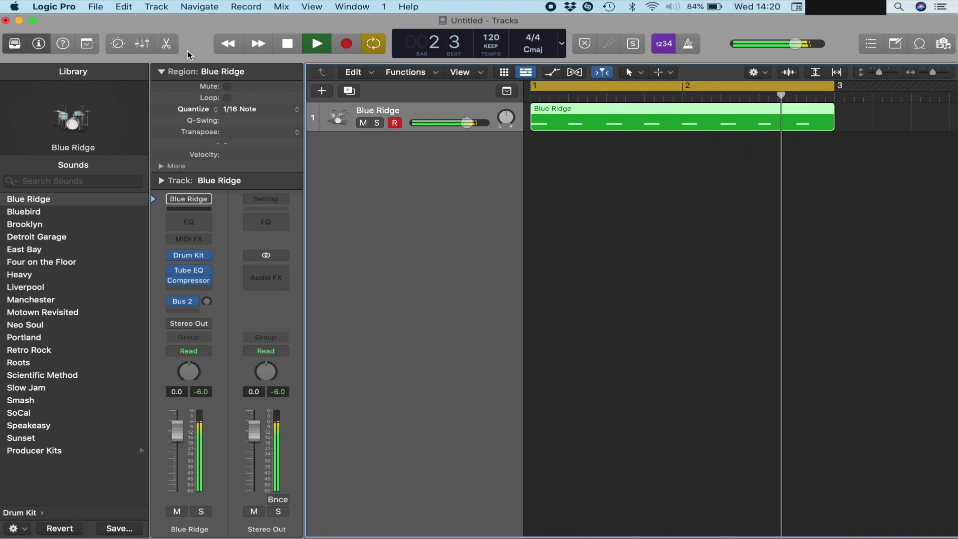
key(space)
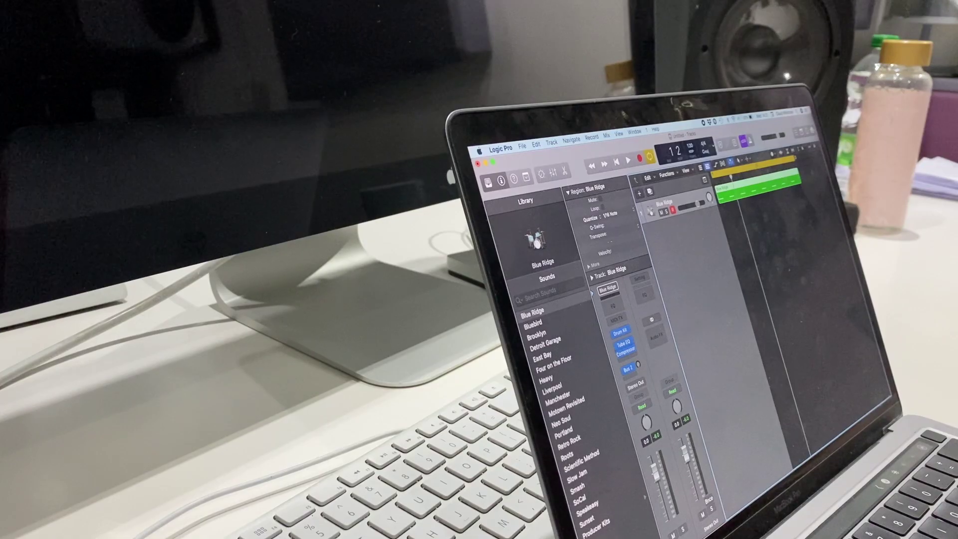
key(super+space)
text(q)
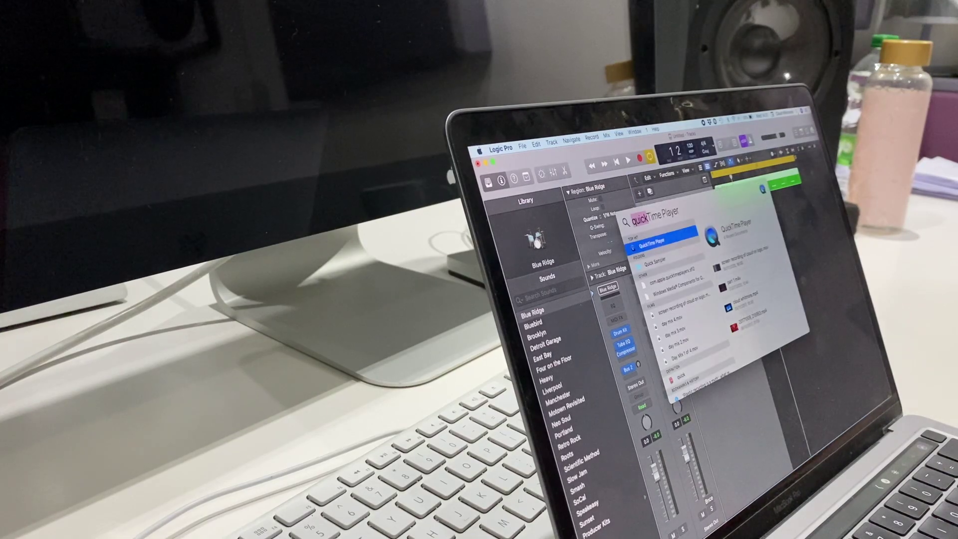
text(irdrop)
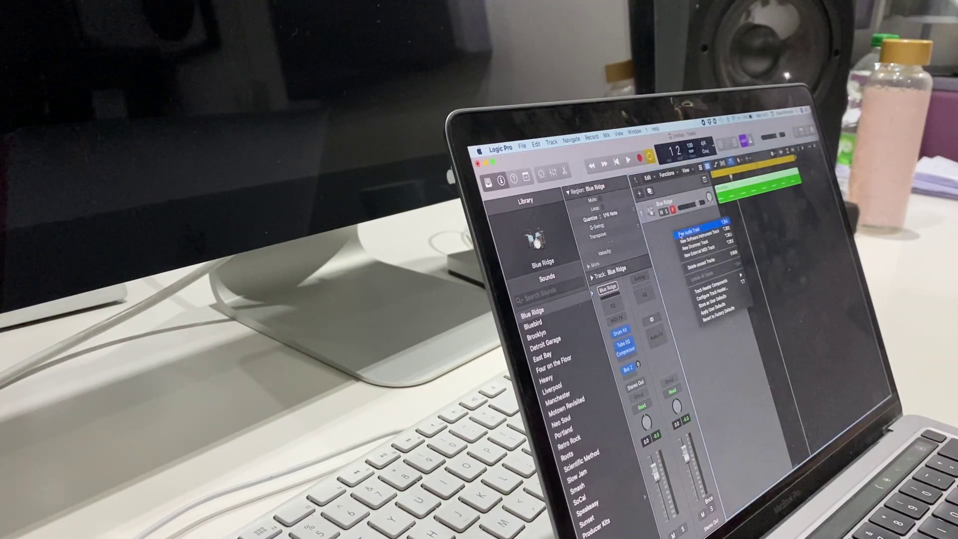
- Add a new audio track and import the first m4a recording from the Finder Downloads folder onto its own track at bar 1
click(680, 234)
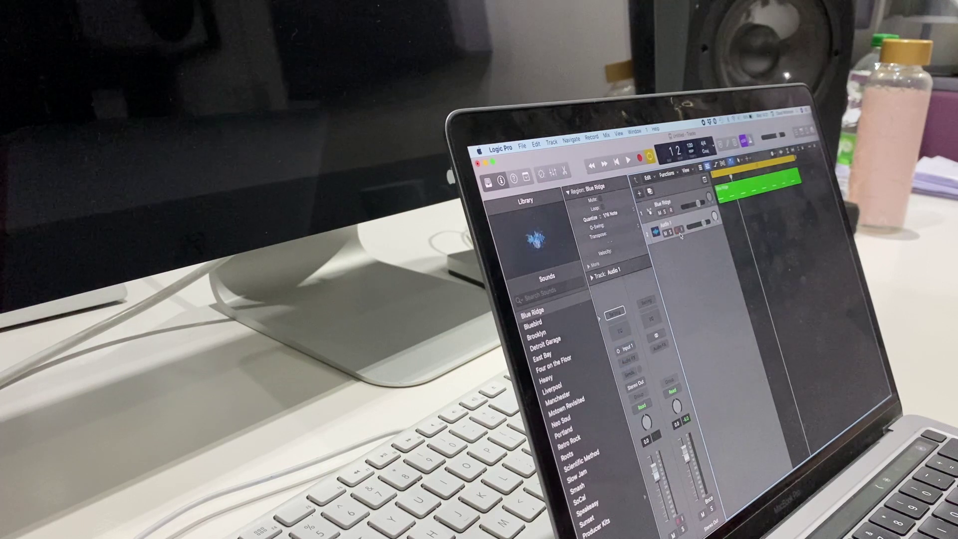
mouse_move(502, 262)
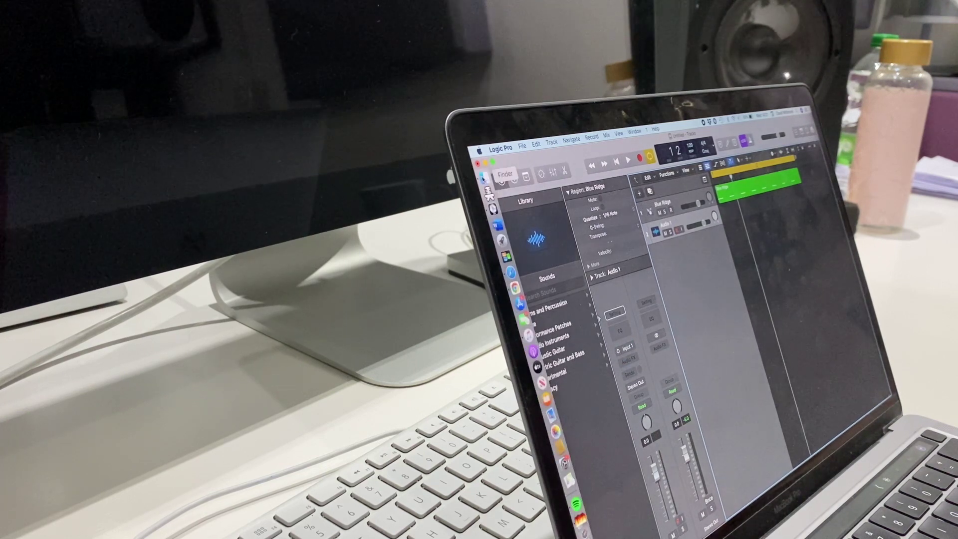
click(484, 181)
drag(565, 183, 830, 207)
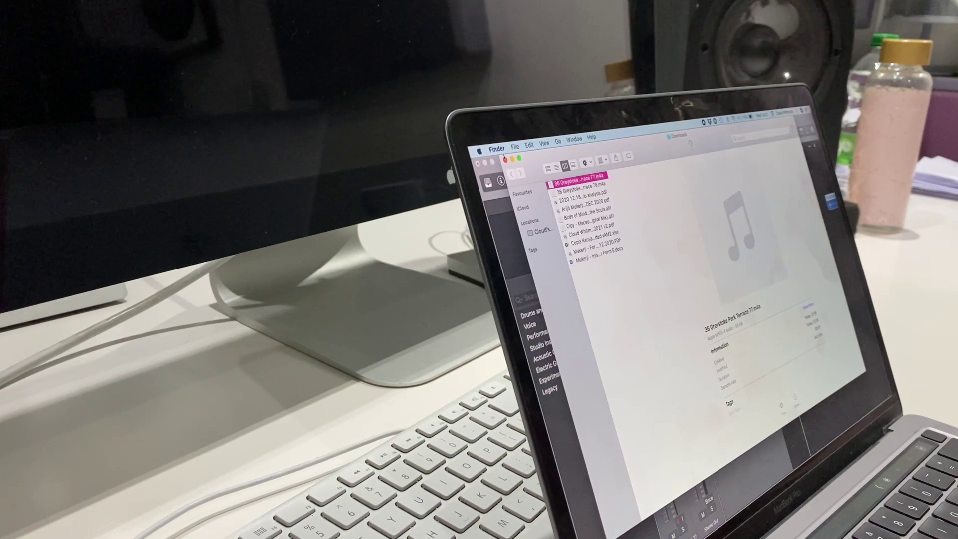
click(505, 160)
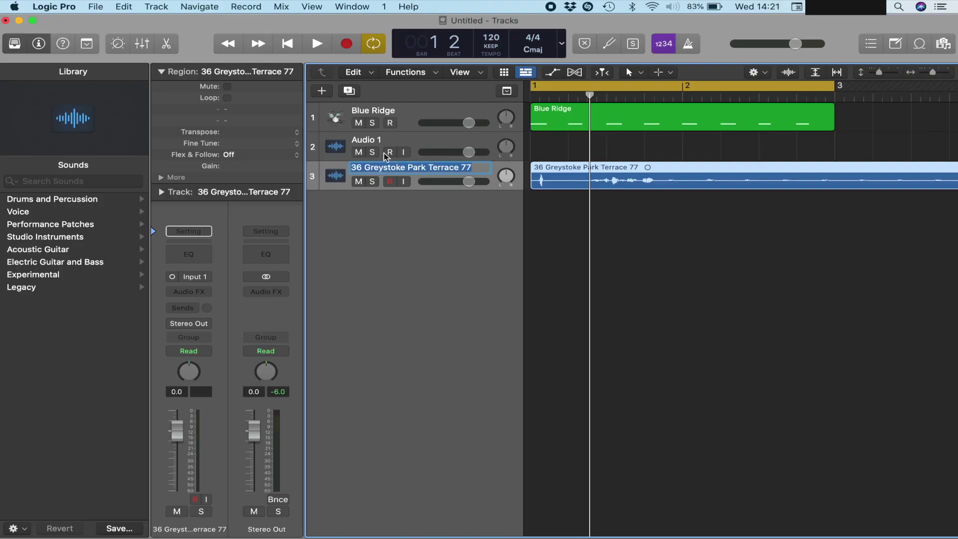
- Rename the imported recording's track "bass guide" and delete the empty Audio 1 track
text(bass guide)
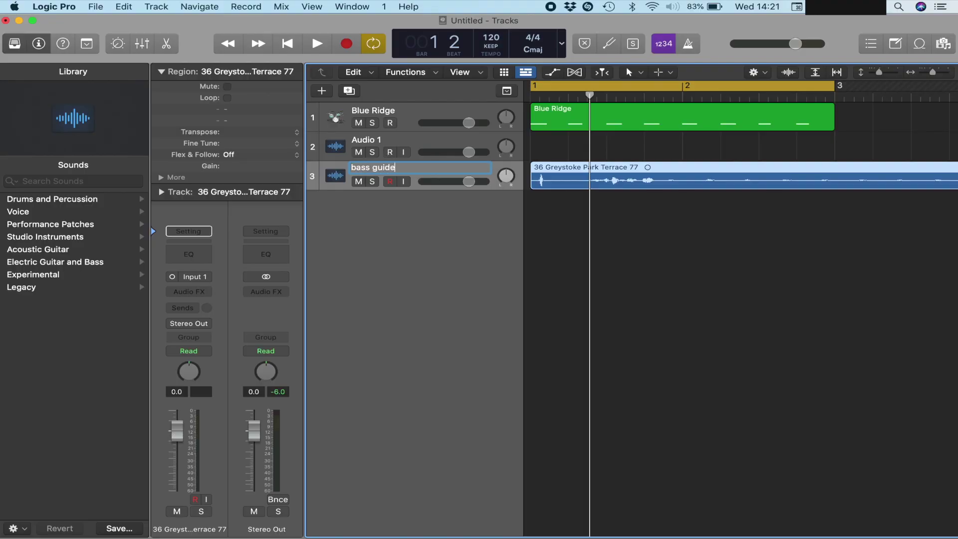
key(Return)
click(391, 143)
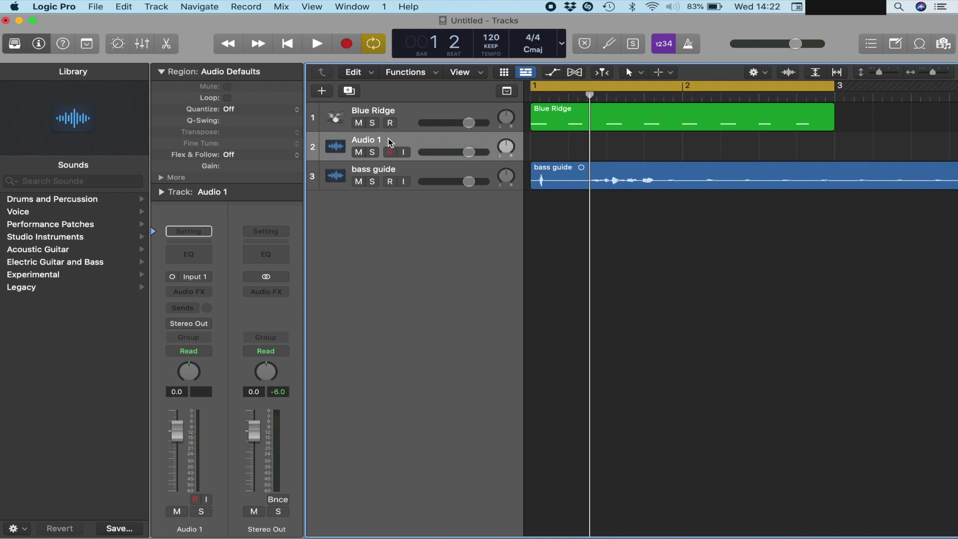
key(super+BackSpace)
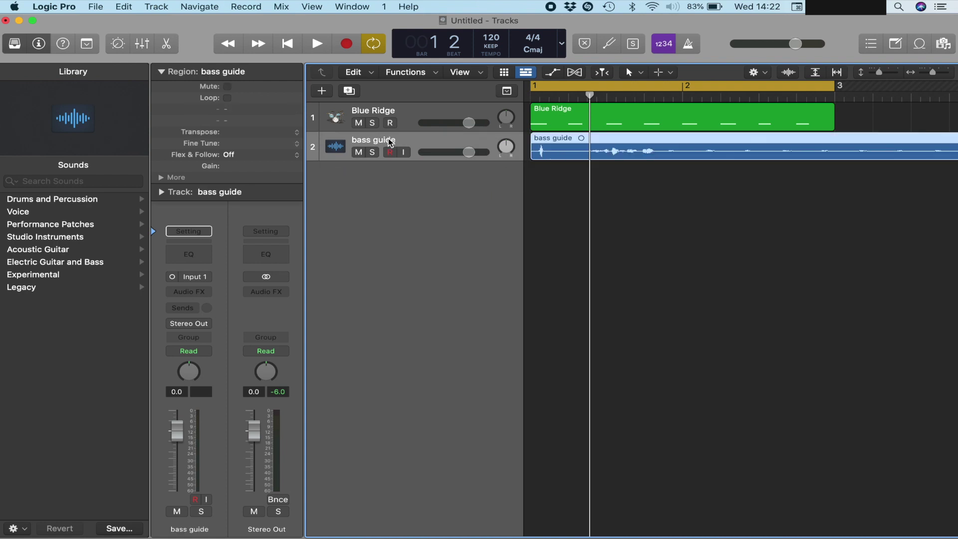
- Turn on waveform zoom and enlarge the waveform display of the bass guide recording
key(super+Left)
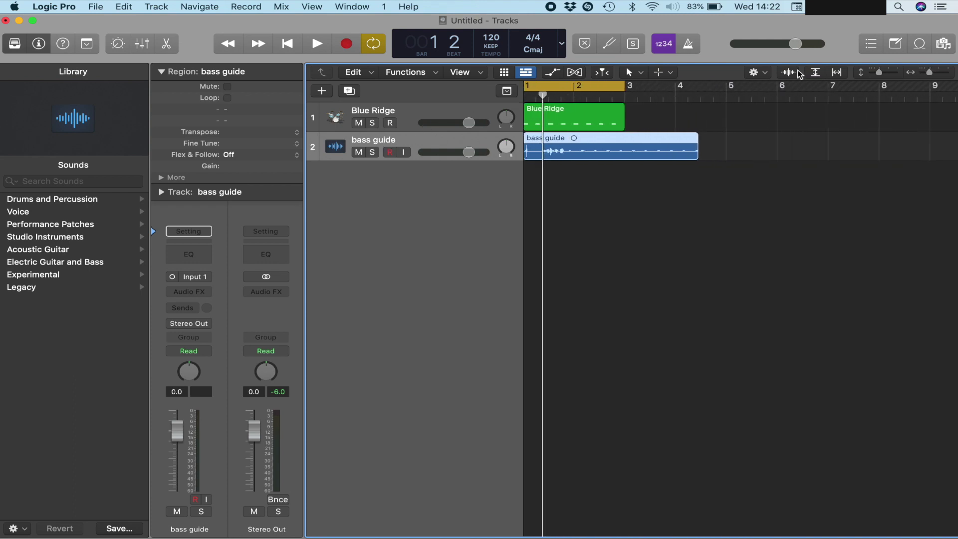
drag(789, 72, 784, 21)
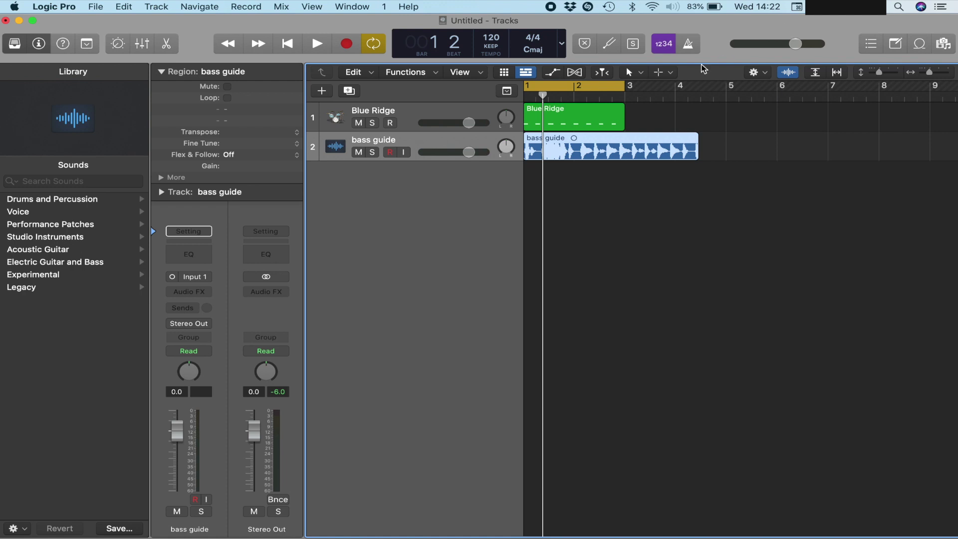
scroll(525, 158, left, 2)
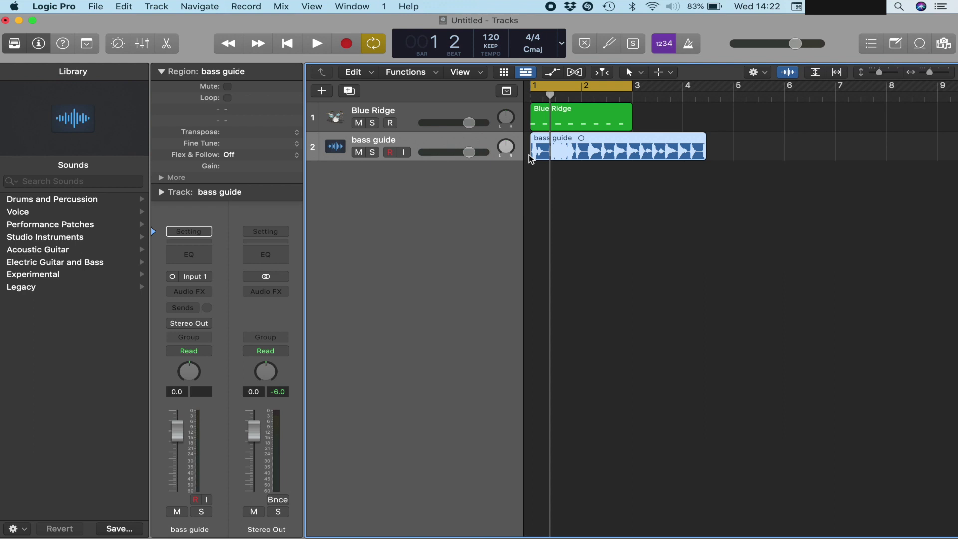
- Trim the start of the bass guide region to shortly after bar 2 and audition the region as a cycle
drag(531, 159, 597, 165)
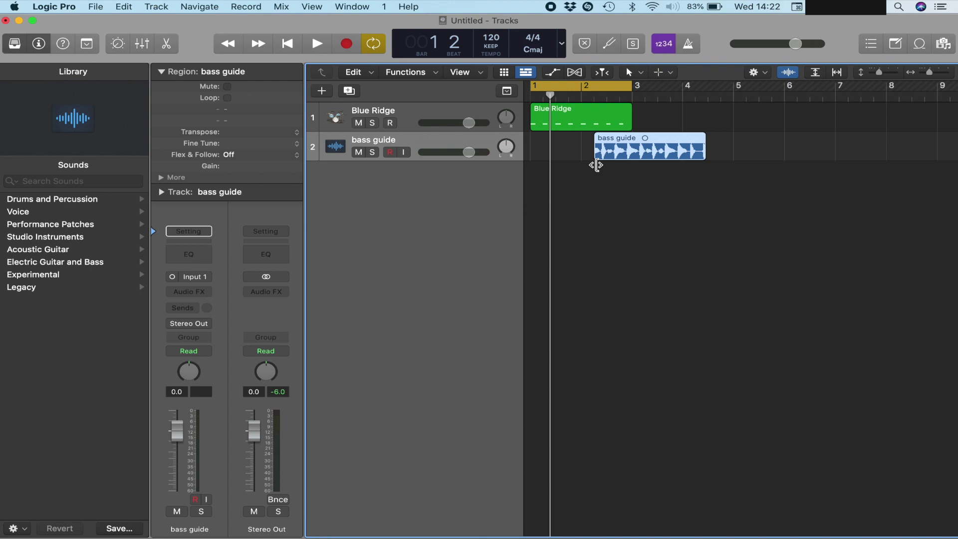
key(super+u)
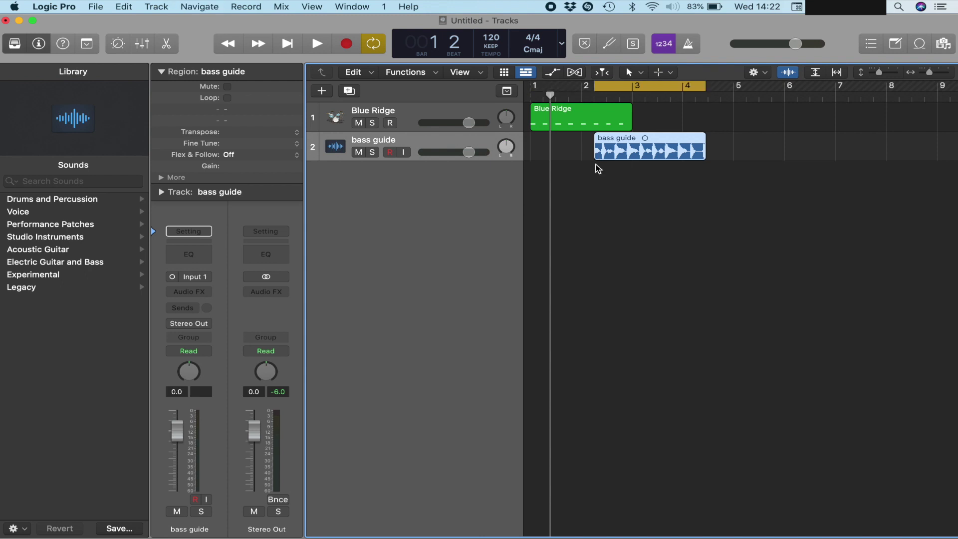
key(space)
key(space)
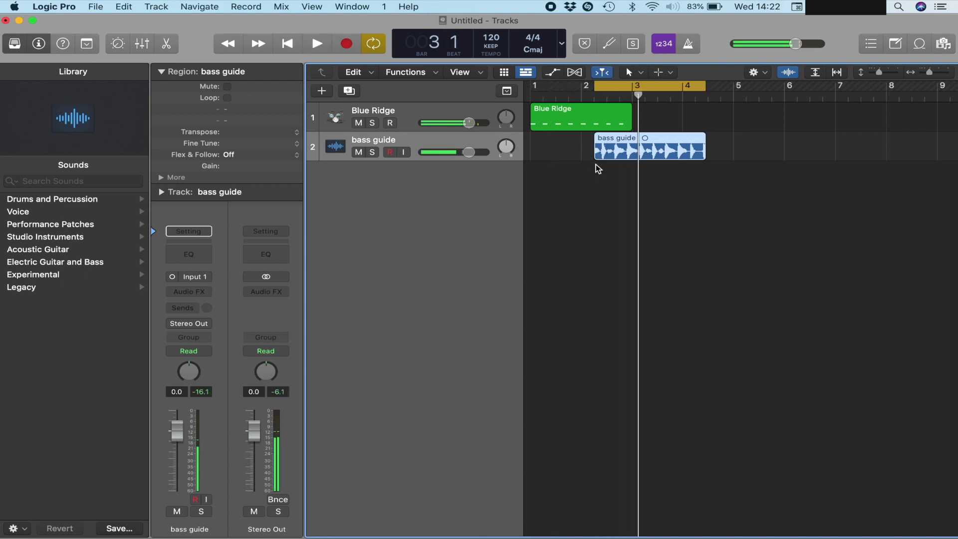
- Mute the Blue Ridge track, extend the bass guide region's start back to just before bar 2 and audition it as a cycle
click(359, 123)
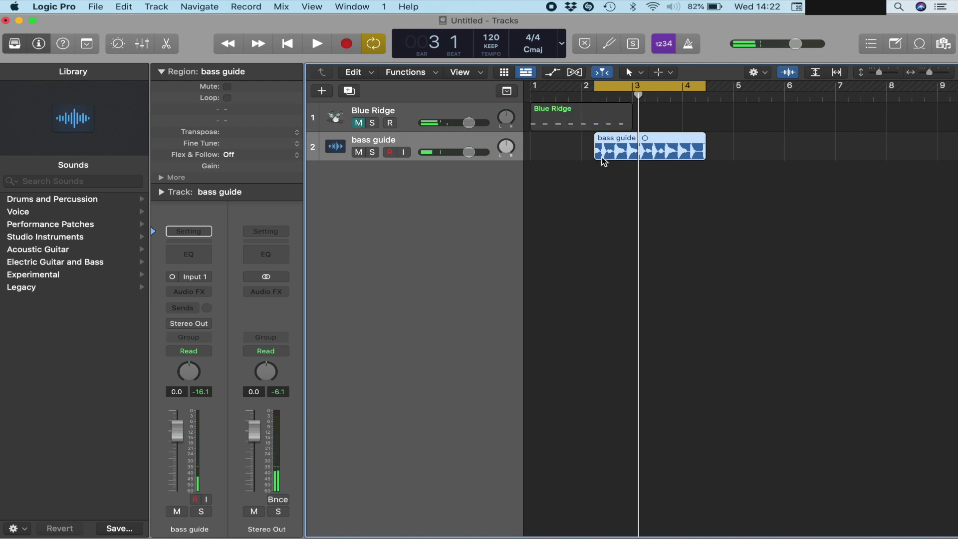
mouse_move(596, 155)
mouse_down()
mouse_move(568, 156)
mouse_move(577, 157)
mouse_up()
key(space)
key(space)
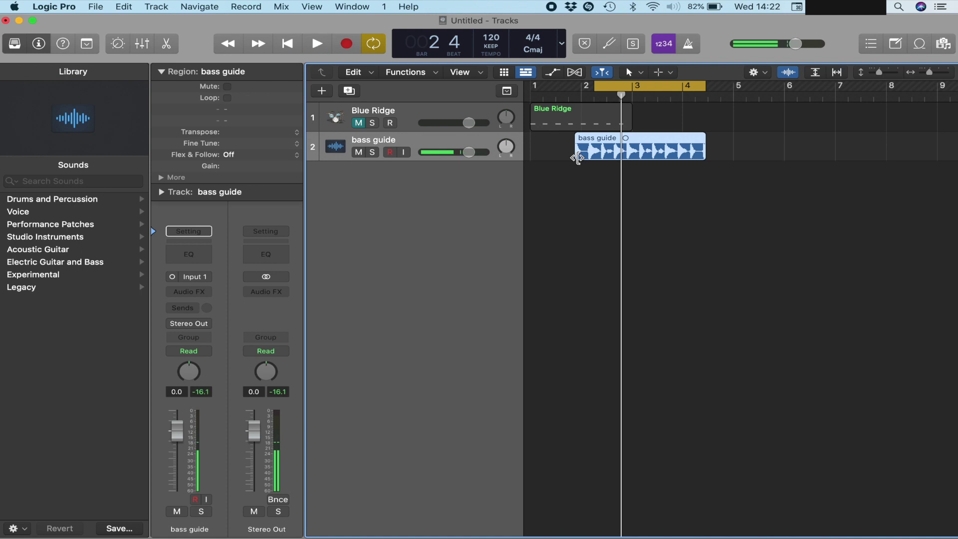
key(super+u)
key(space)
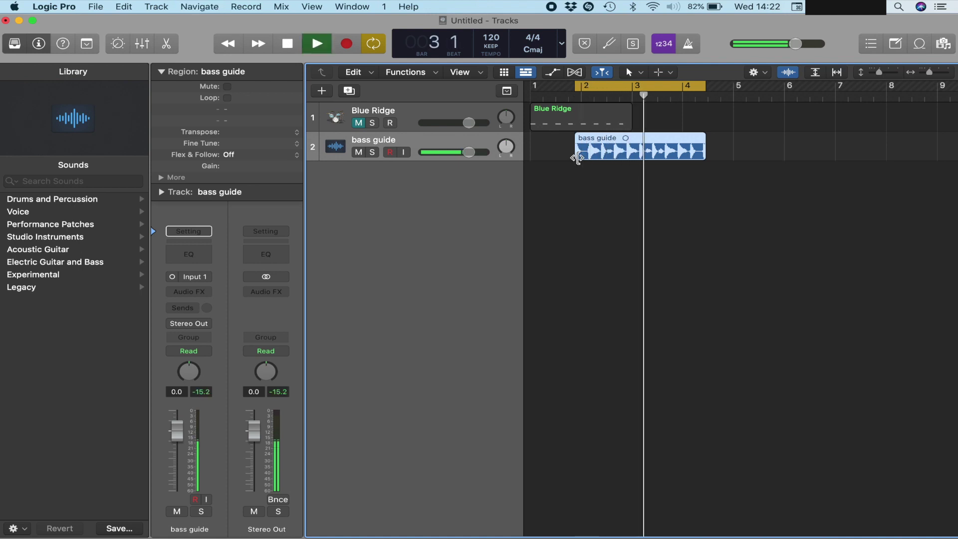
key(space)
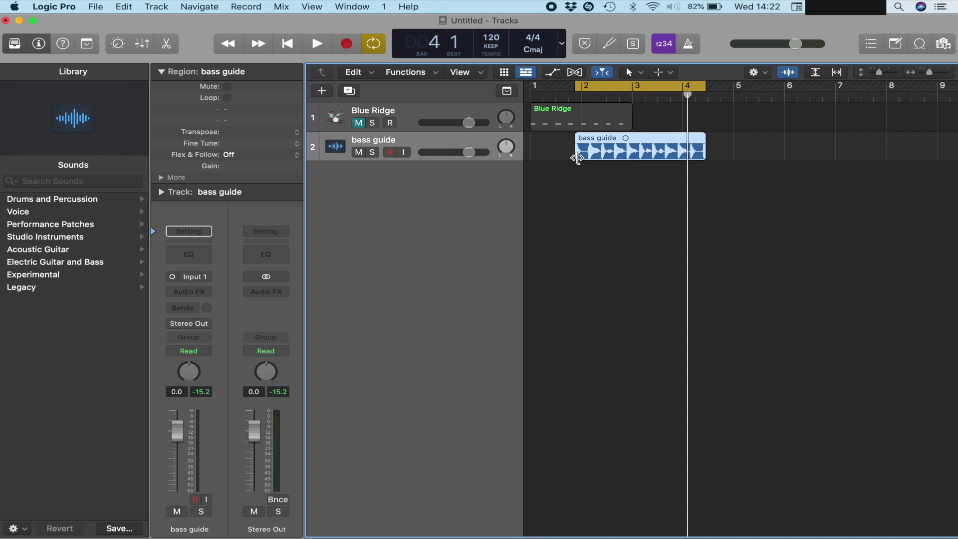
- Trim the end of the bass guide region back to shortly after bar 4
key(super+Right)
key(super+Right)
key(super+Right)
key(super+Right)
key(super+Right)
key(super+Right)
key(super+Right)
key(super+Right)
key(super+Left)
key(super+Left)
key(super+Left)
key(super+Left)
key(super+Left)
key(super+Right)
key(super+Right)
key(super+Left)
drag(836, 152, 712, 152)
- Trim the bass guide region's start to the note attack about half a beat after bar 2 and audition it as a cycle
scroll(713, 157, left, 10)
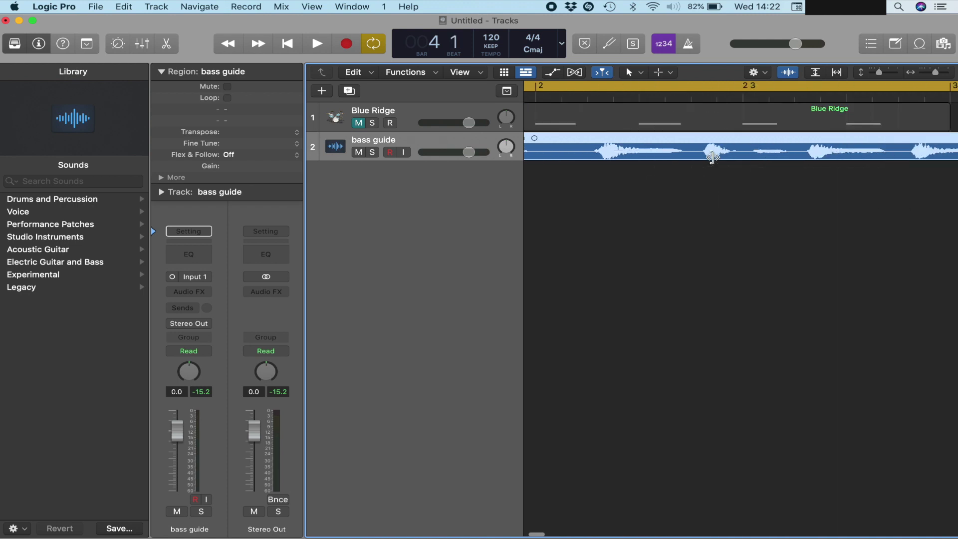
scroll(712, 157, left, 8)
scroll(712, 157, right, 5)
drag(658, 157, 773, 187)
key(super+u)
key(space)
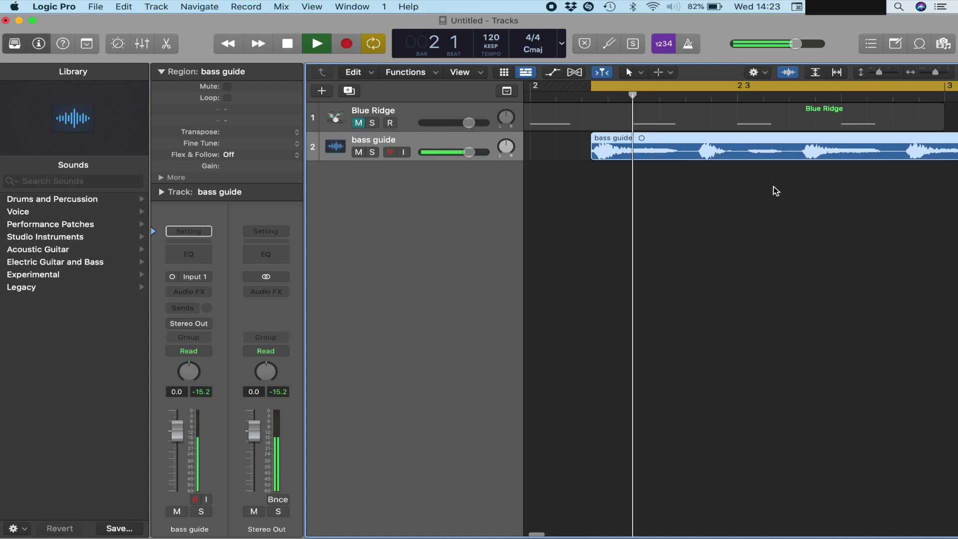
key(space)
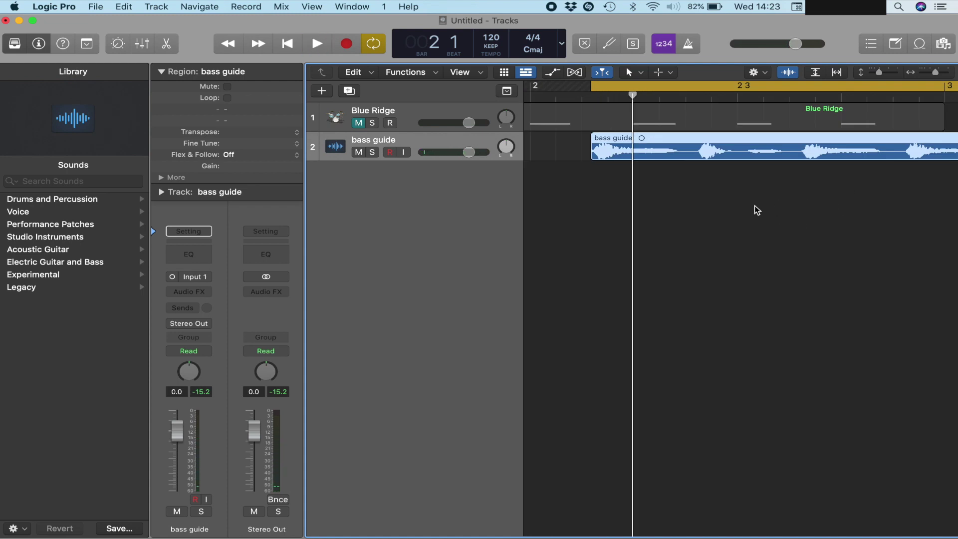
- Hide the Library and the Inspector and lock Screenset 1
key(super+Left)
key(super+Left)
key(super+Left)
key(super+Left)
key(super+Left)
key(super+Left)
key(super+Left)
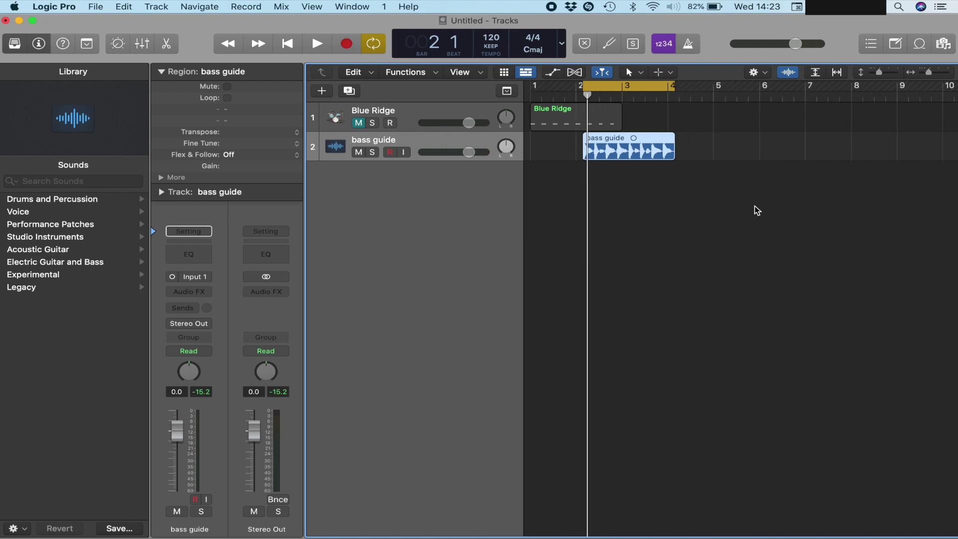
click(15, 44)
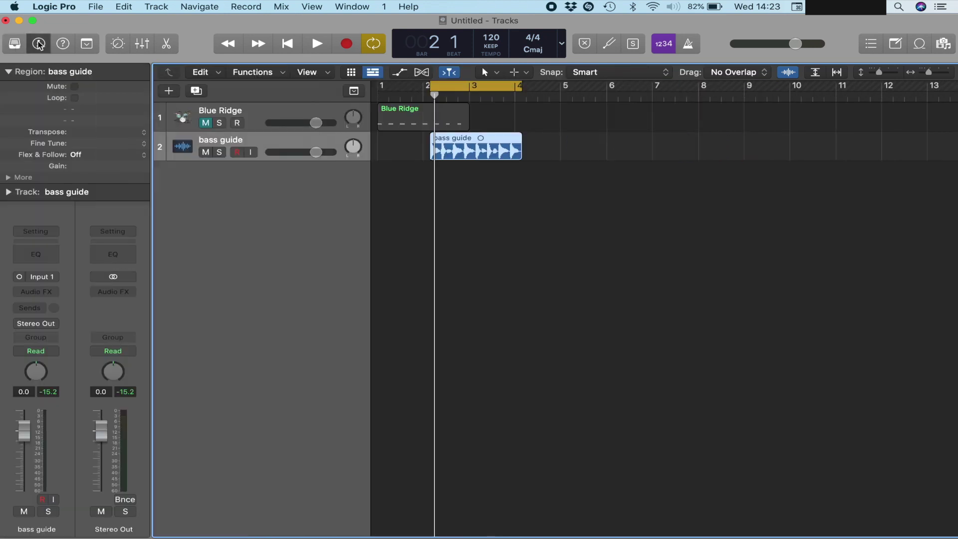
click(39, 44)
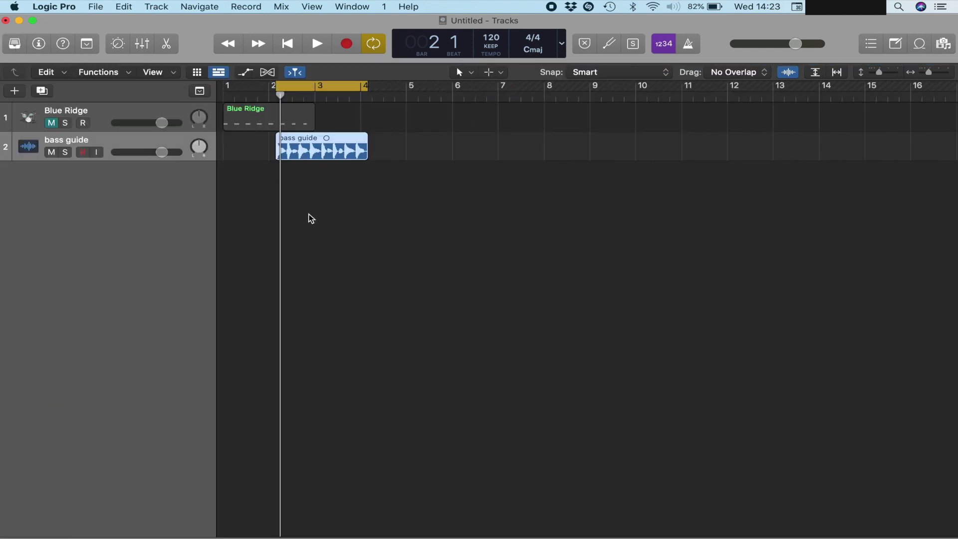
click(385, 7)
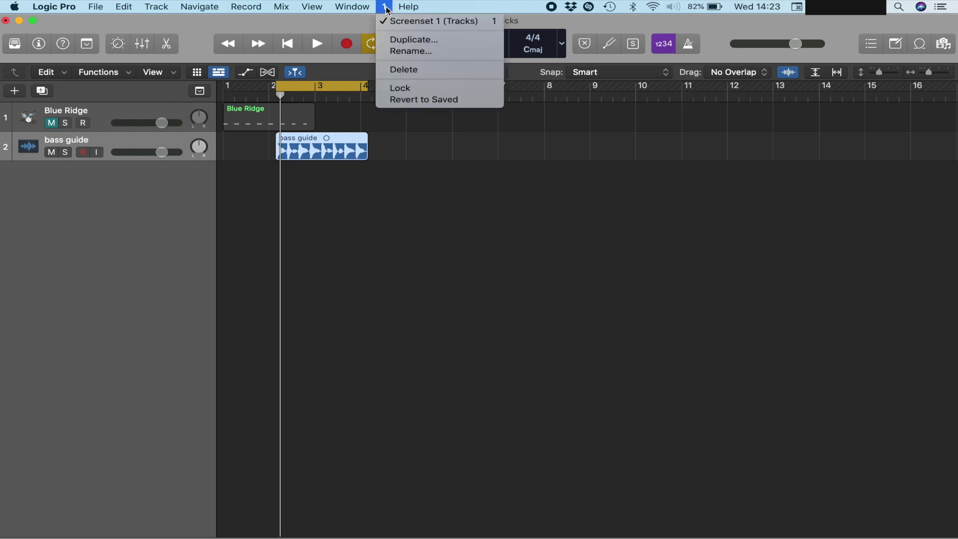
click(400, 87)
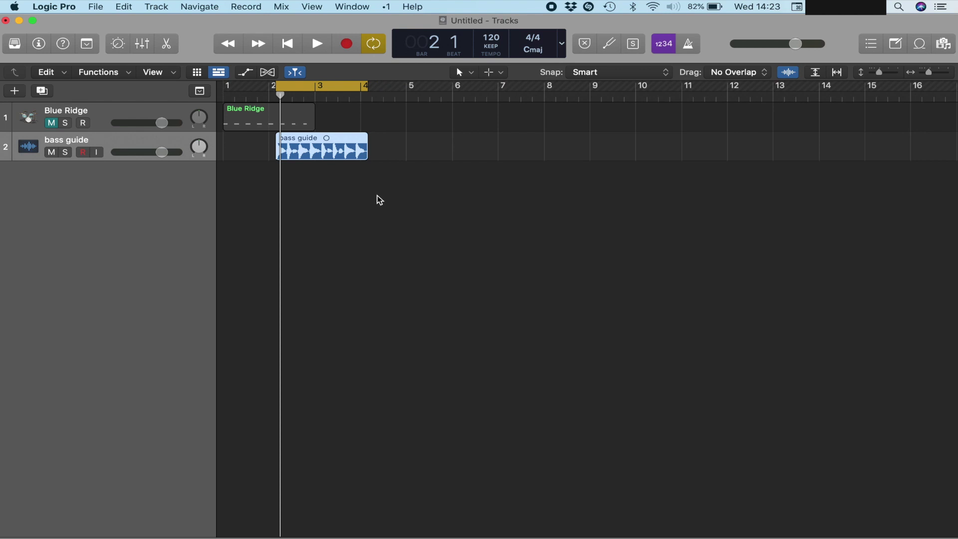
click(452, 272)
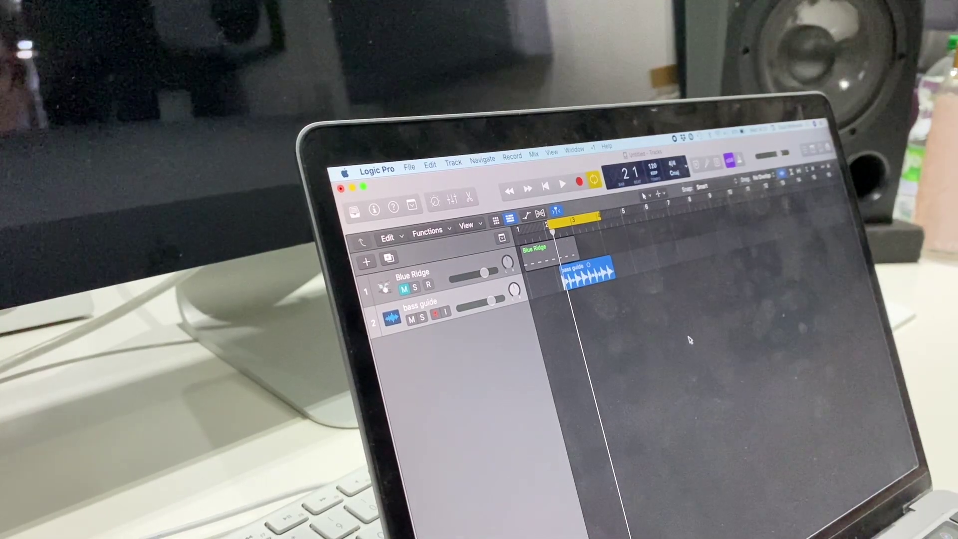
key(super+Right)
key(super+Right)
key(super+Right)
key(super+Right)
key(super+Right)
key(super+Right)
key(super+Right)
key(super+Right)
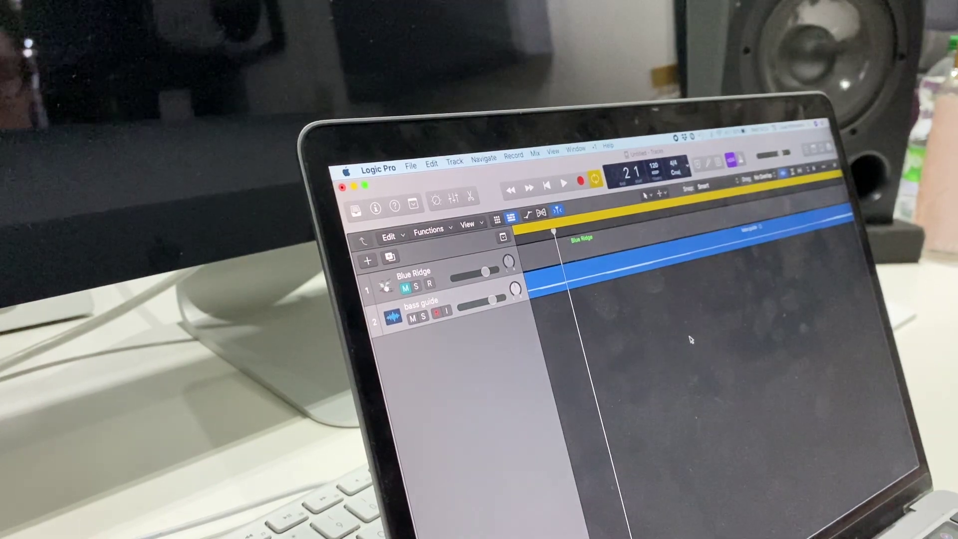
key(super+Left)
key(super+Left)
key(super+Left)
key(super+Left)
key(super+Left)
key(super+Left)
key(super+Left)
key(super+Left)
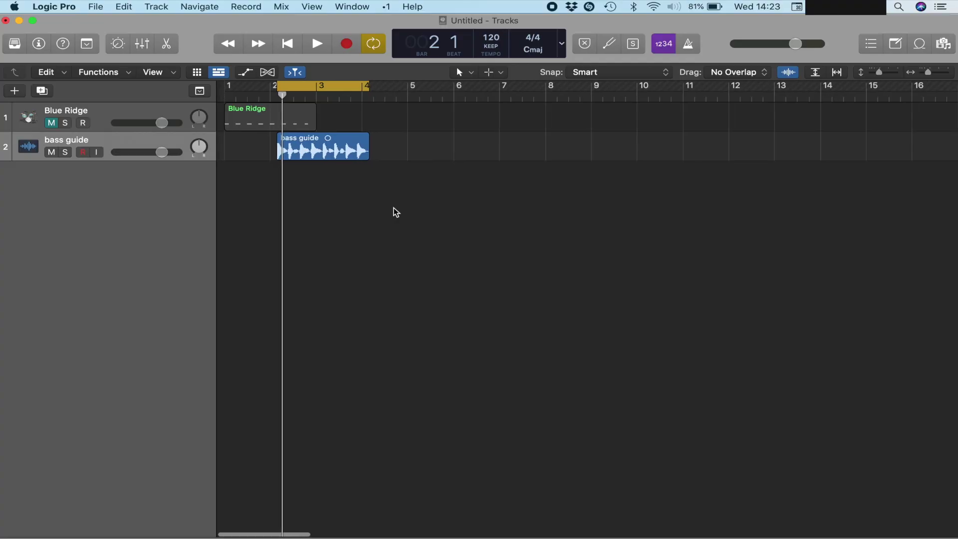
- Move the trimmed bass guide region to start at bar 1 and play it back briefly
key(super+Right)
key(super+Right)
key(super+Right)
key(super+Right)
key(super+Right)
key(super+Right)
key(super+Right)
key(super+Right)
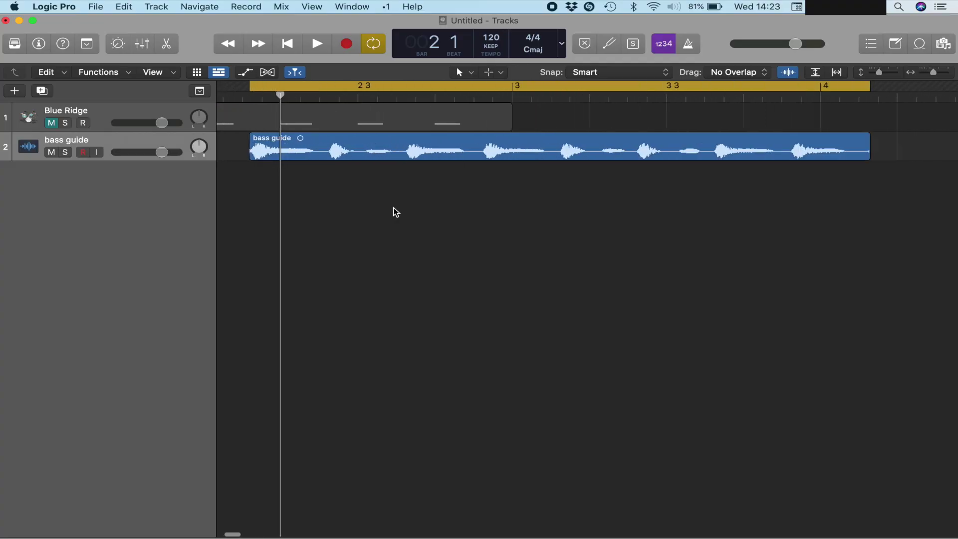
scroll(396, 212, left, 10)
drag(632, 143, 239, 202)
click(304, 254)
click(317, 44)
click(317, 44)
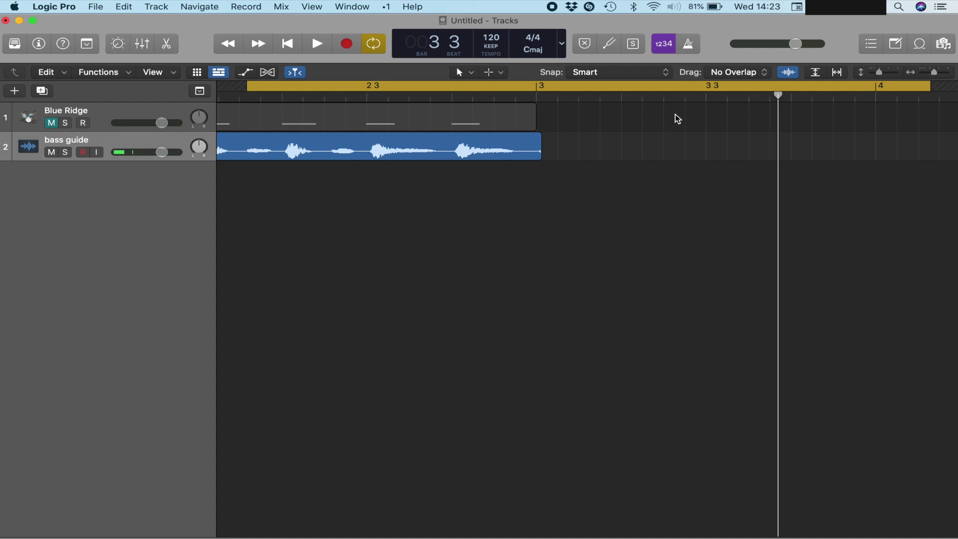
- Set the cycle range to the Blue Ridge region, from bar 1 to bar 3
drag(931, 86, 553, 146)
click(481, 146)
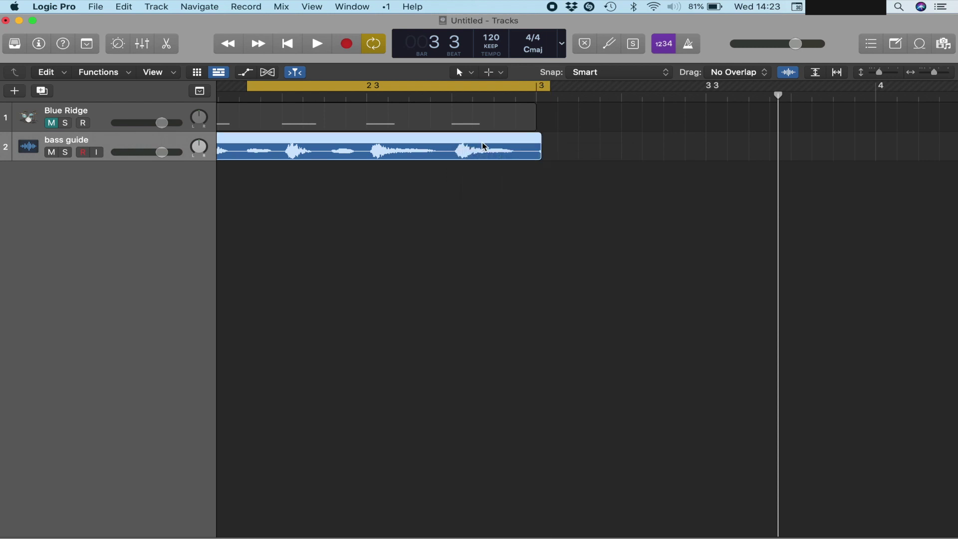
click(399, 115)
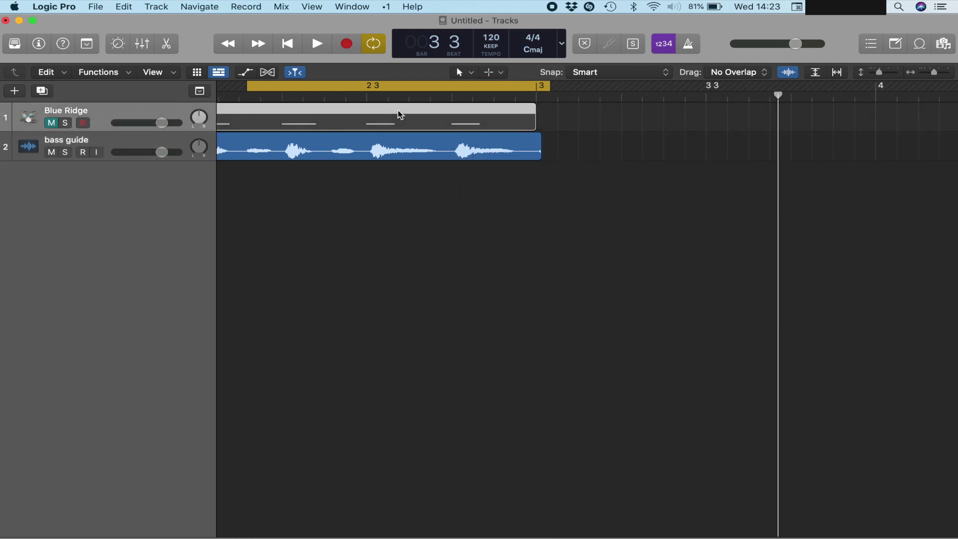
key(super+u)
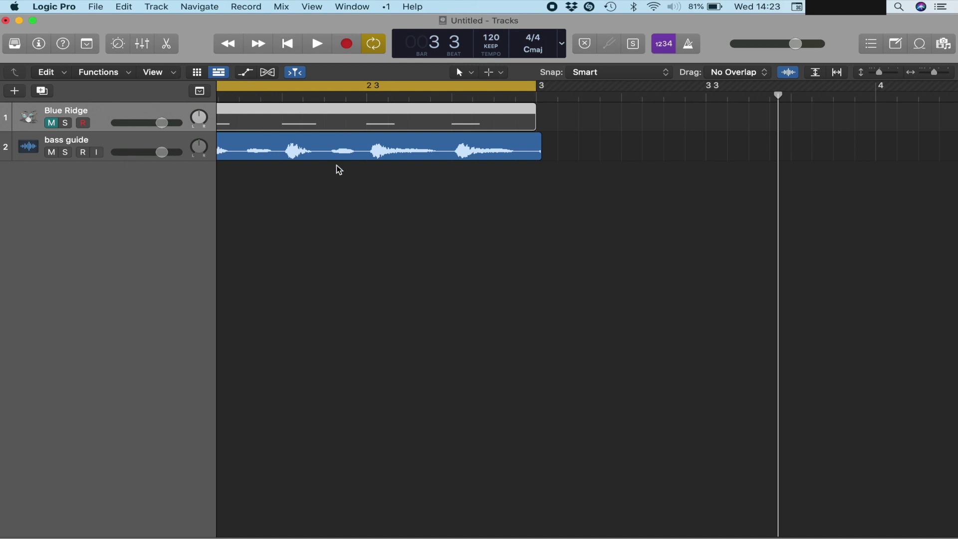
key(super+Left)
key(super+Left)
key(super+Left)
scroll(354, 194, left, 5)
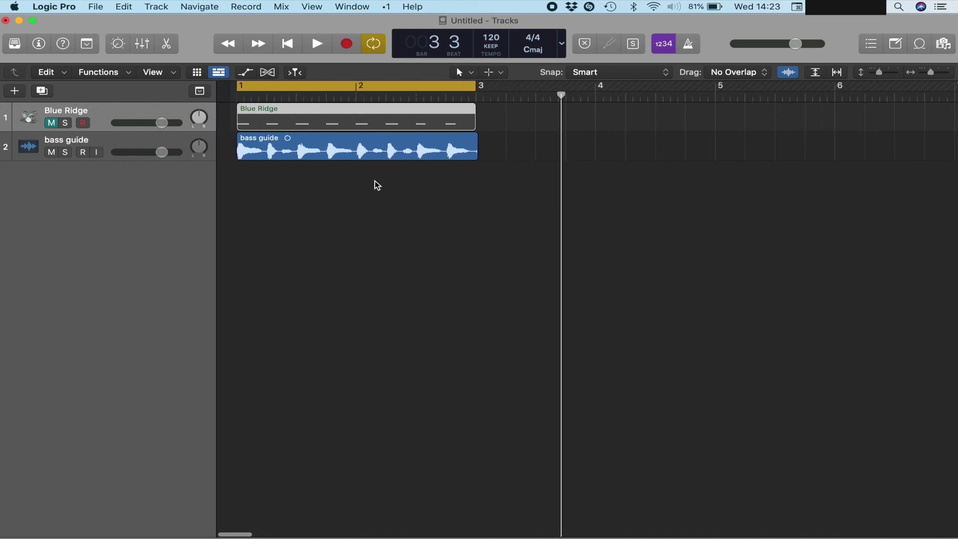
- Unmute the Blue Ridge track and play the two-bar loop with the kick and bass guide together
click(52, 124)
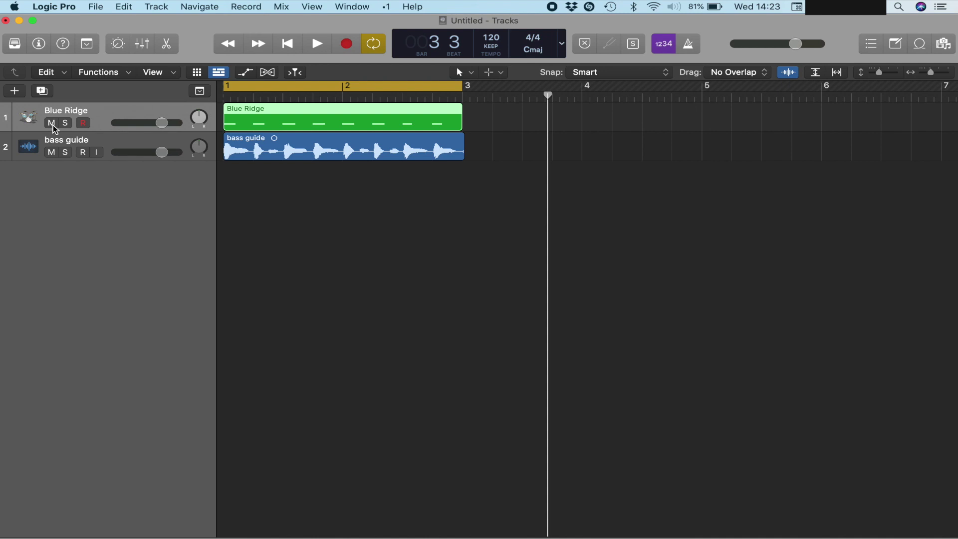
key(space)
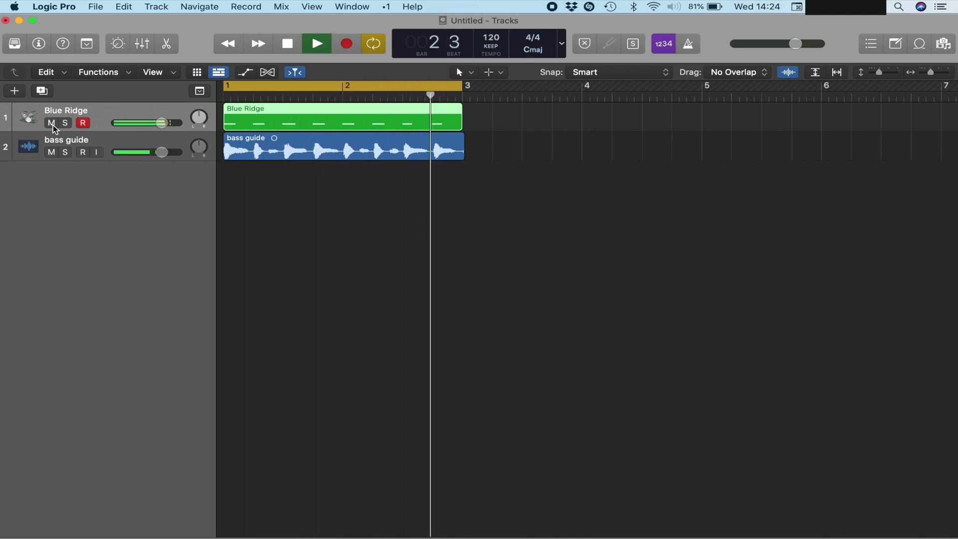
key(space)
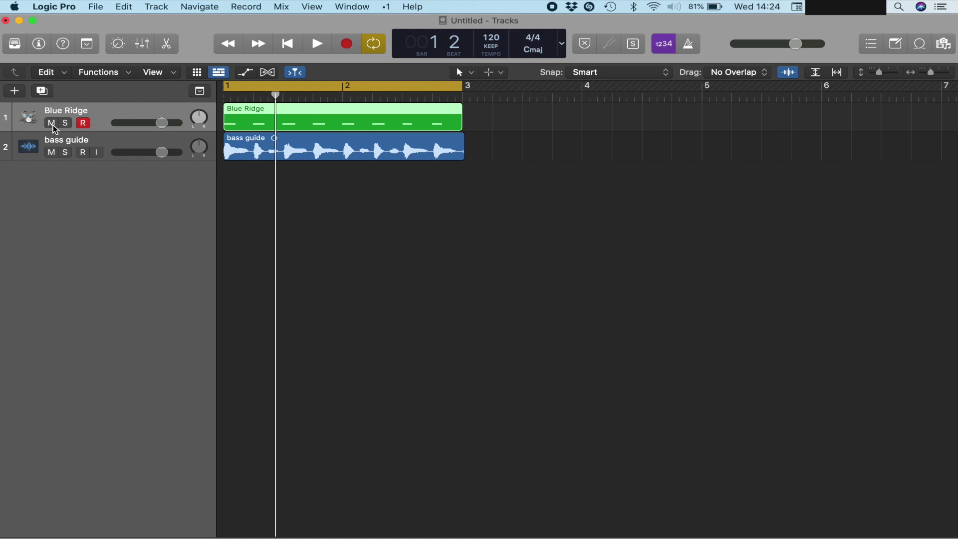
- Show the Library and load the Thumb Bass patch onto the Blue Ridge track
key(y)
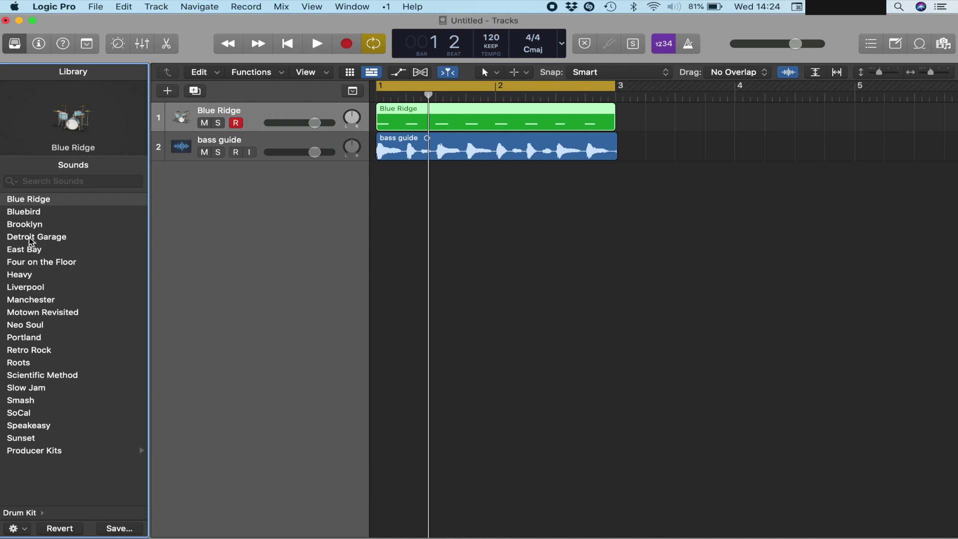
click(36, 300)
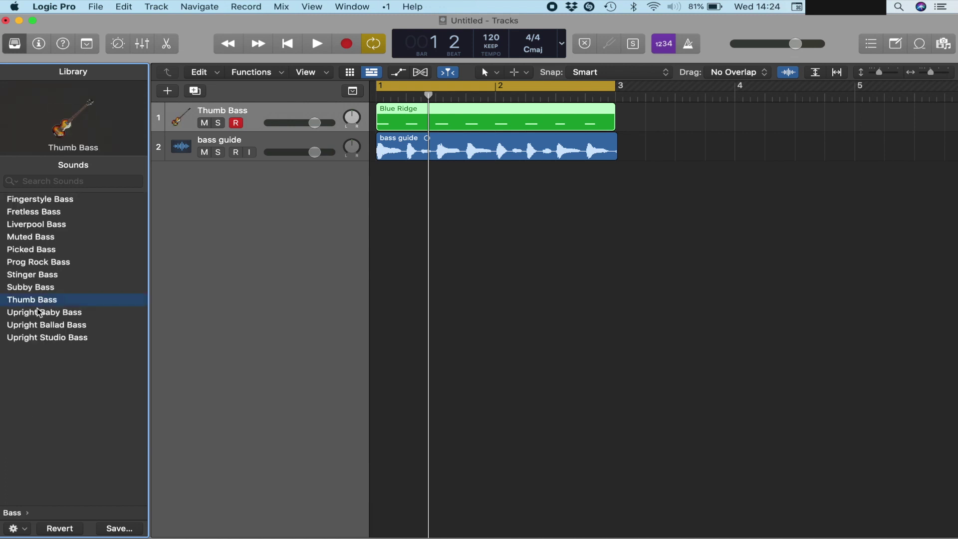
- Add a new software instrument track and load the Subby Bass patch from the Bass category onto it
click(28, 286)
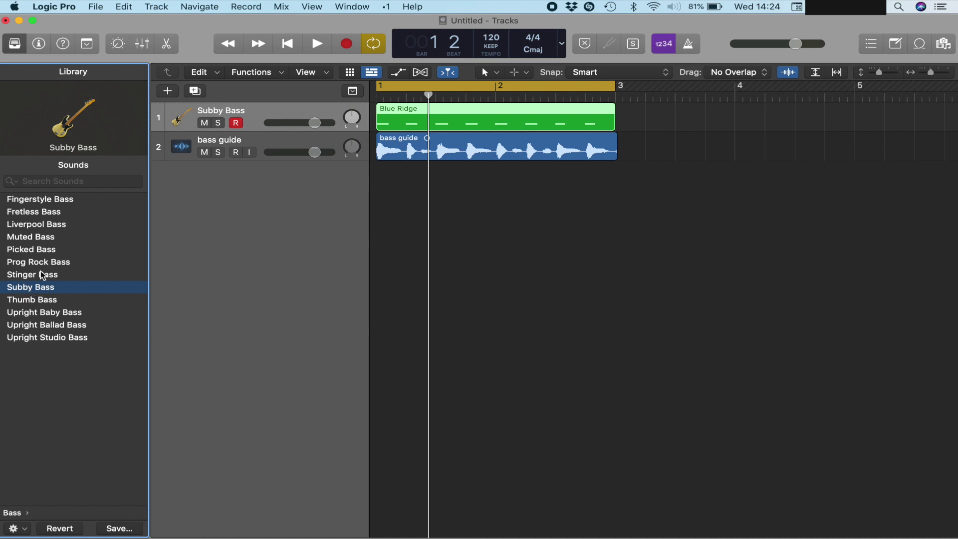
right_click(209, 168)
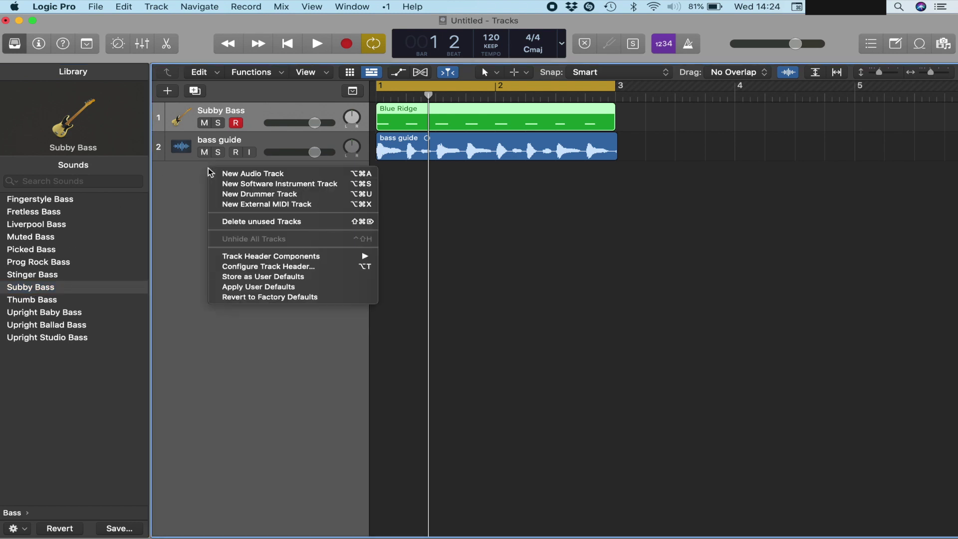
click(255, 184)
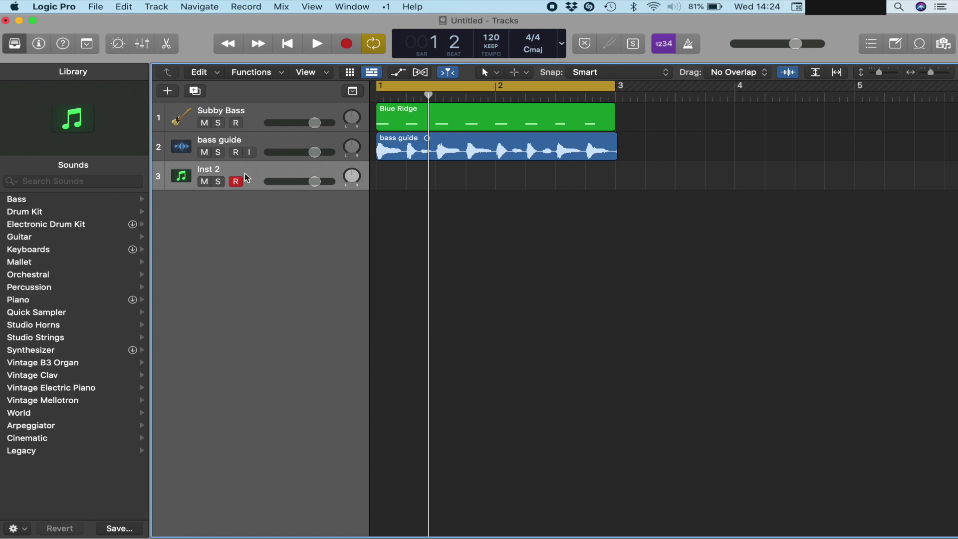
click(22, 198)
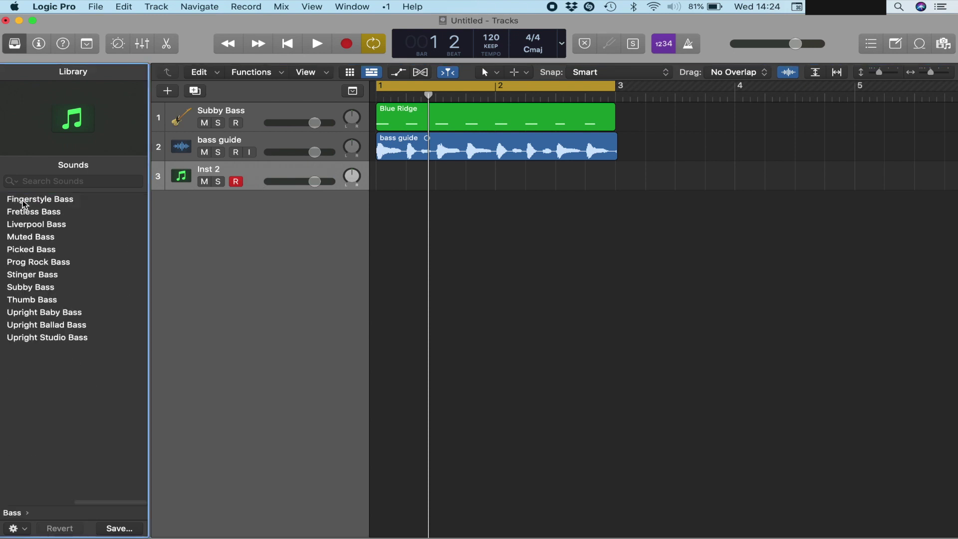
click(44, 289)
click(250, 171)
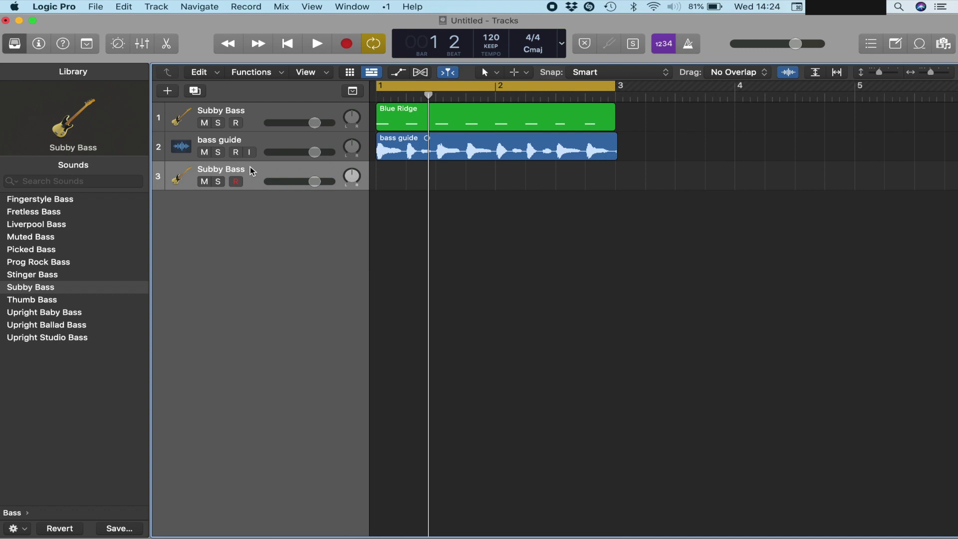
- Restore the first track's sound to the Blue Ridge drum kit
click(249, 111)
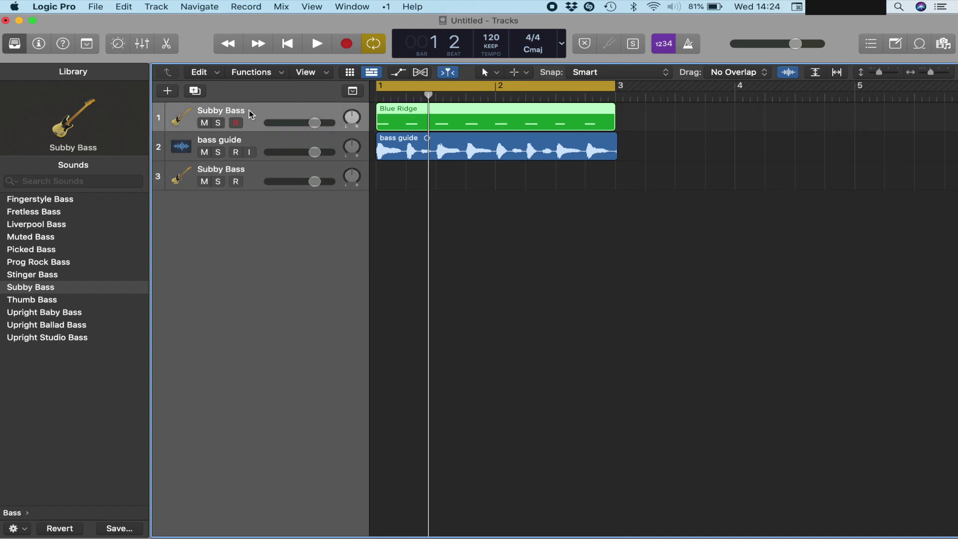
scroll(38, 204, left, 1)
scroll(37, 204, left, 2)
click(45, 211)
click(53, 203)
- Select the new Subby Bass track and briefly play the loop with the drums and bass guide
click(259, 175)
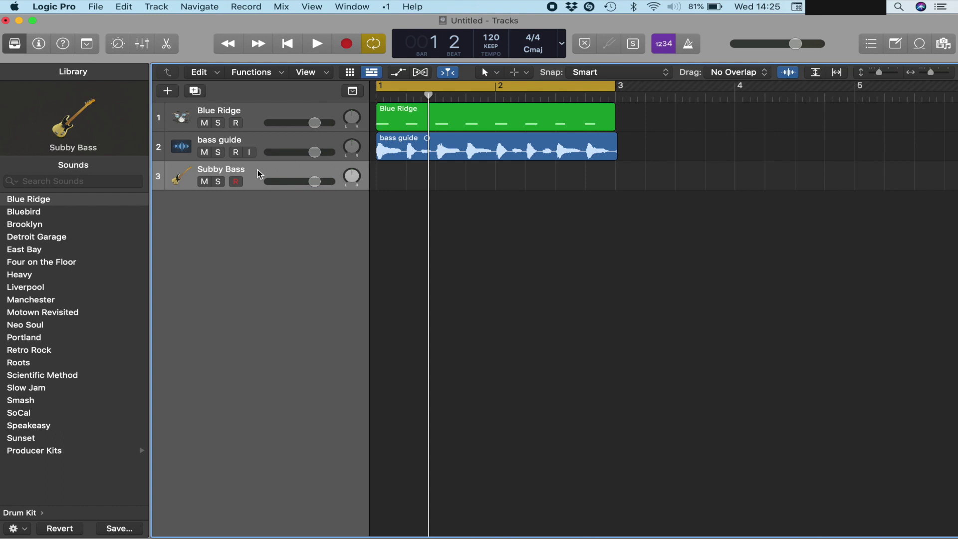
key(space)
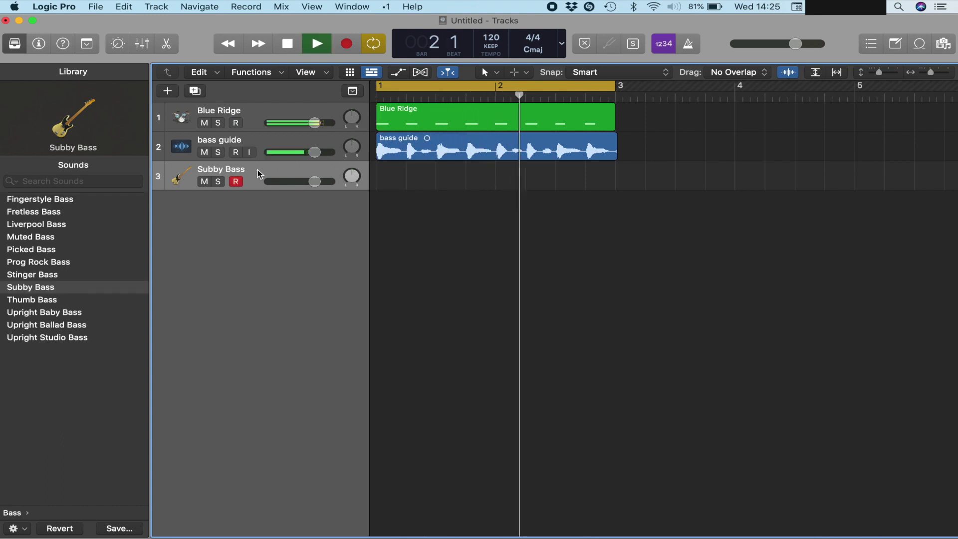
key(space)
- Trim the start of the bass guide region, keeping the region aligned to bar 1
scroll(398, 190, up, 10)
scroll(401, 190, left, 20)
scroll(400, 188, left, 15)
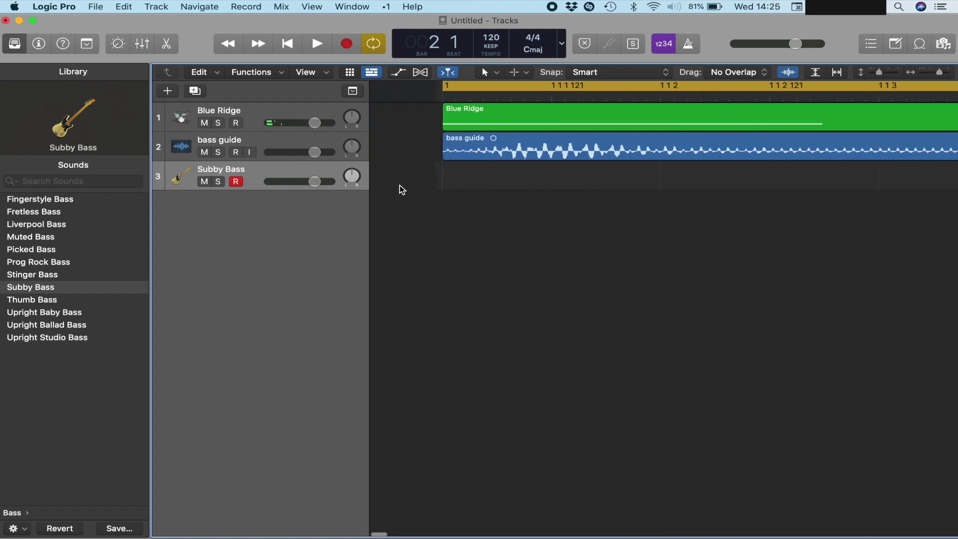
click(377, 157)
mouse_move(377, 157)
mouse_down()
mouse_move(411, 156)
mouse_move(391, 152)
mouse_up()
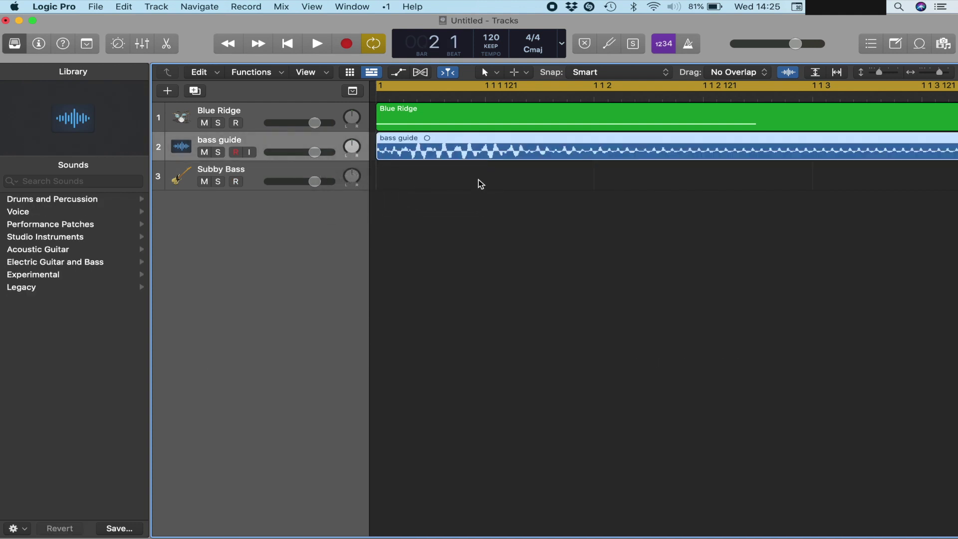
scroll(479, 184, down, 15)
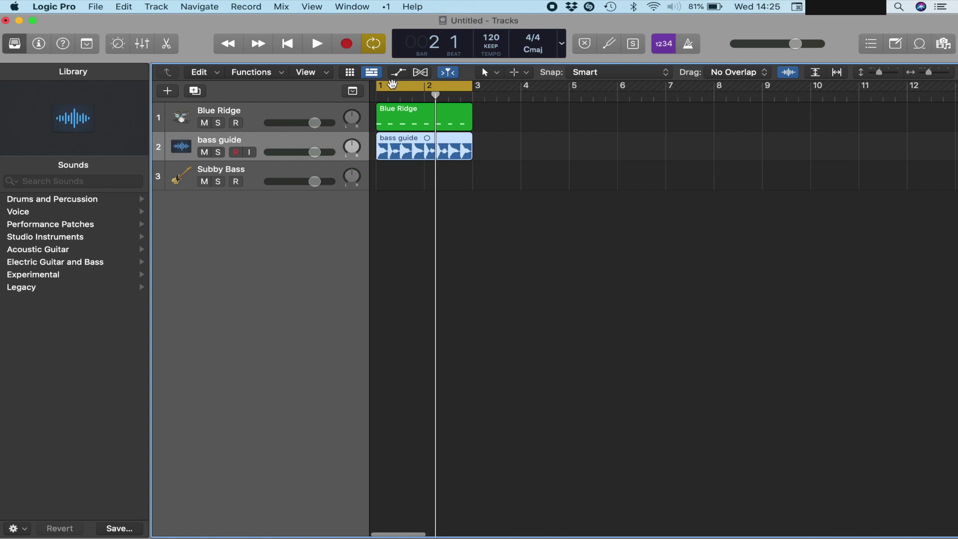
- Extend the cycle range to bar 4 and select the Subby Bass track
click(390, 86)
drag(382, 88, 420, 88)
click(286, 170)
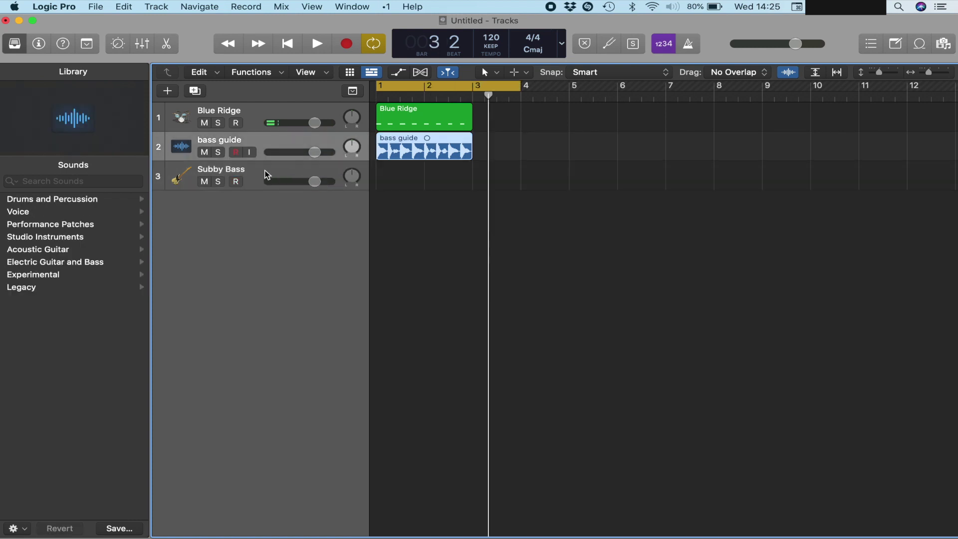
click(259, 170)
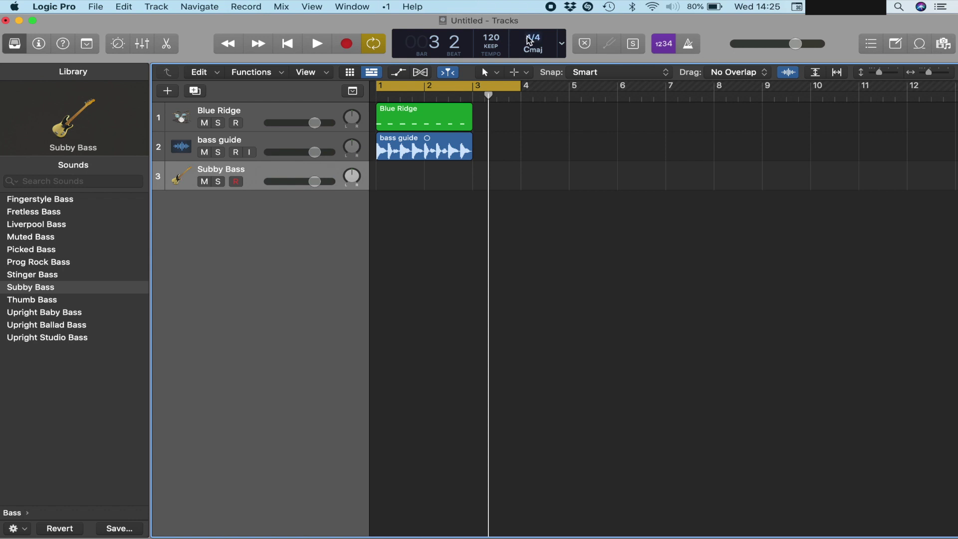
- Add Low Latency Mode to the control bar and switch it on
click(563, 43)
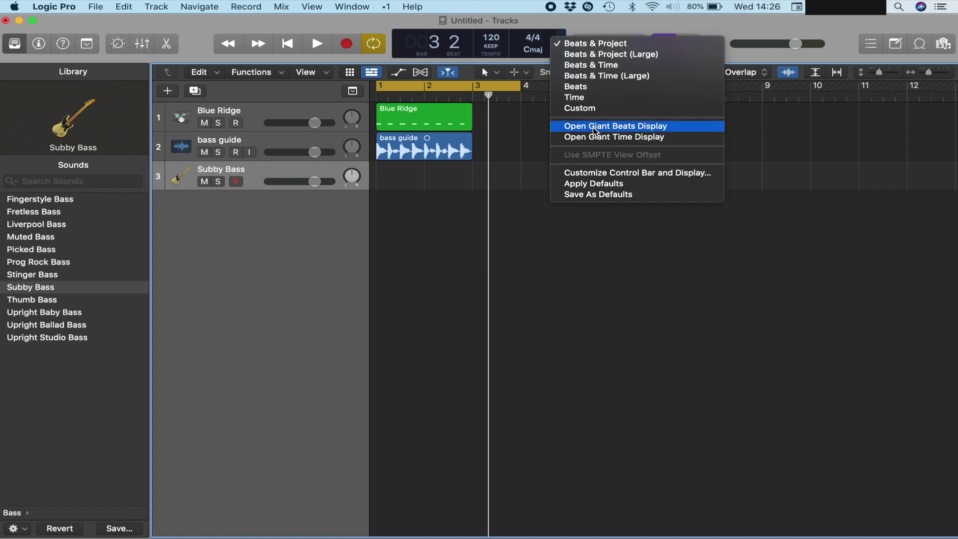
click(590, 174)
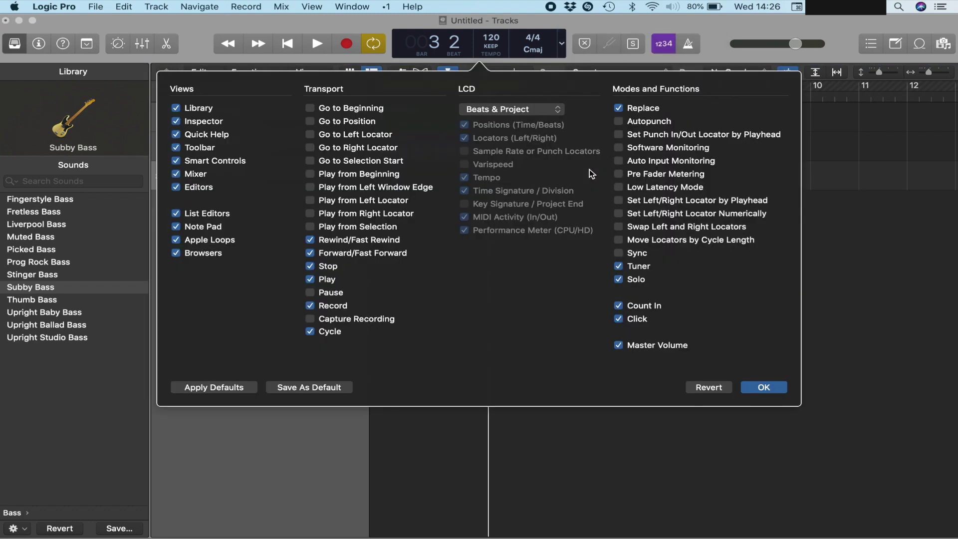
click(619, 188)
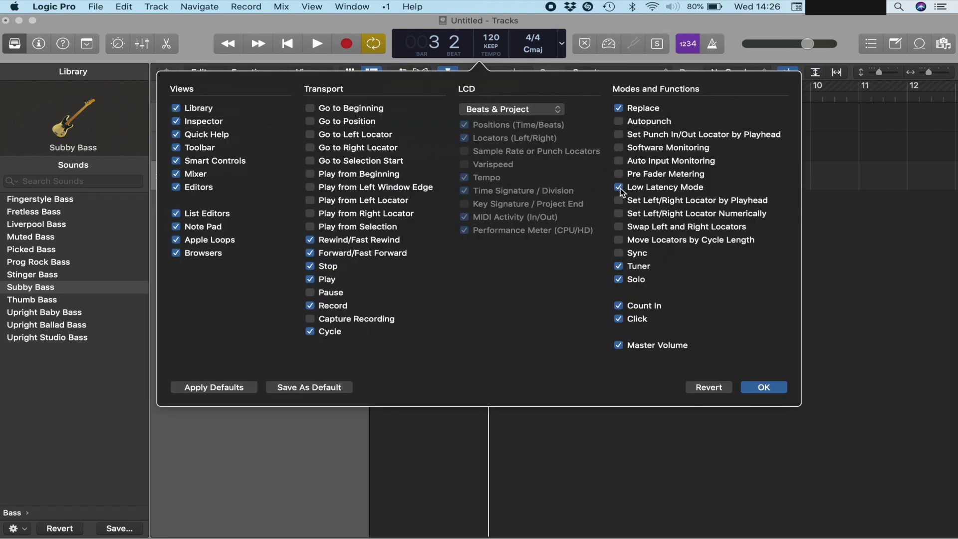
click(764, 388)
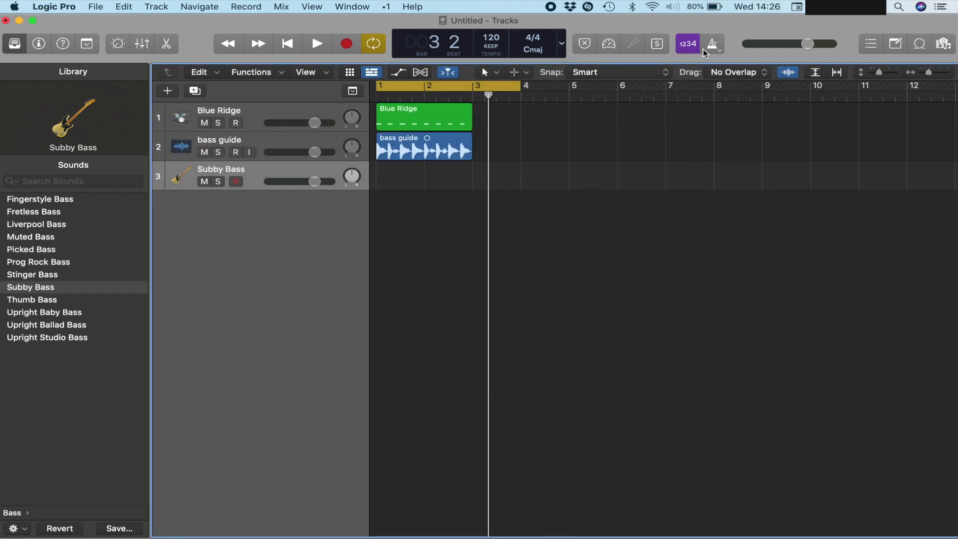
click(608, 42)
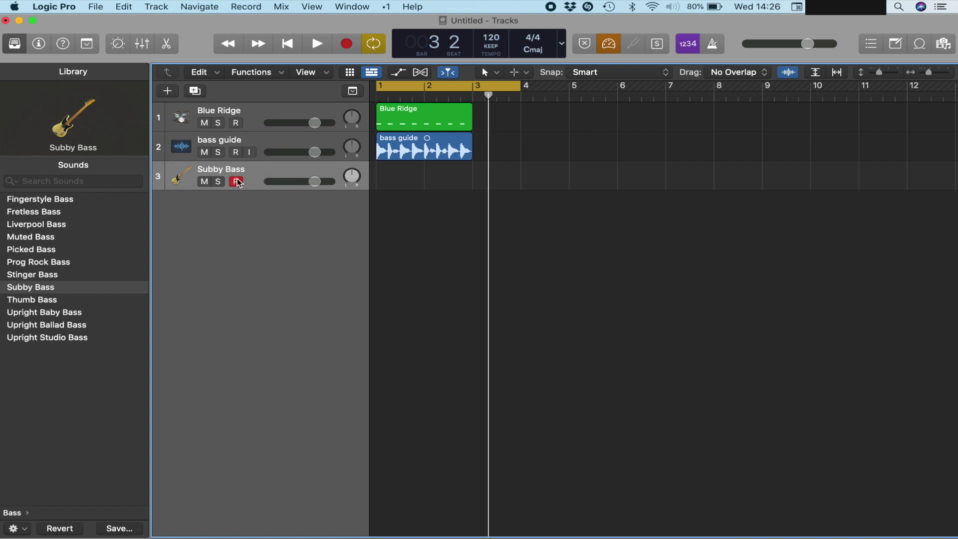
- Set the cycle range to the Blue Ridge region, bar 1 to bar 3, and record the bass line on the Subby Bass track
click(413, 118)
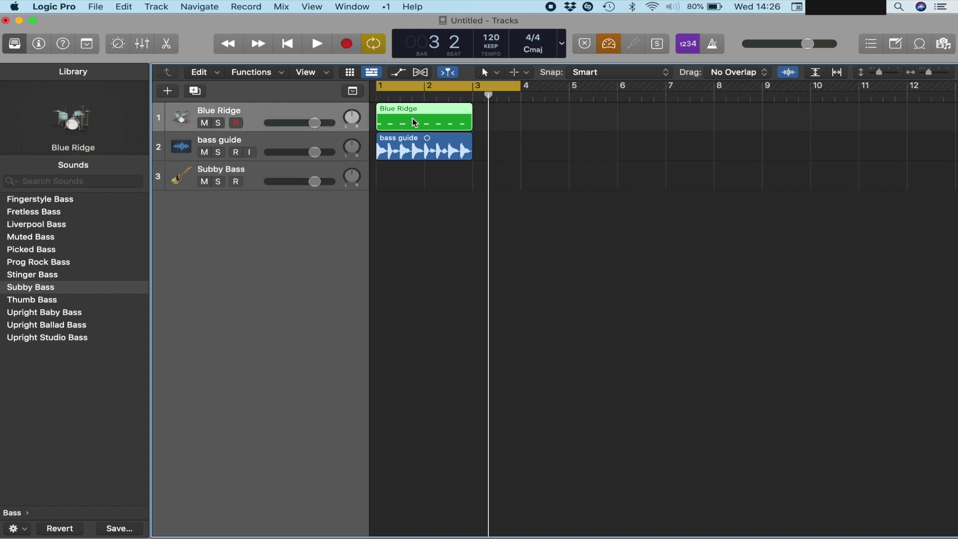
click(272, 174)
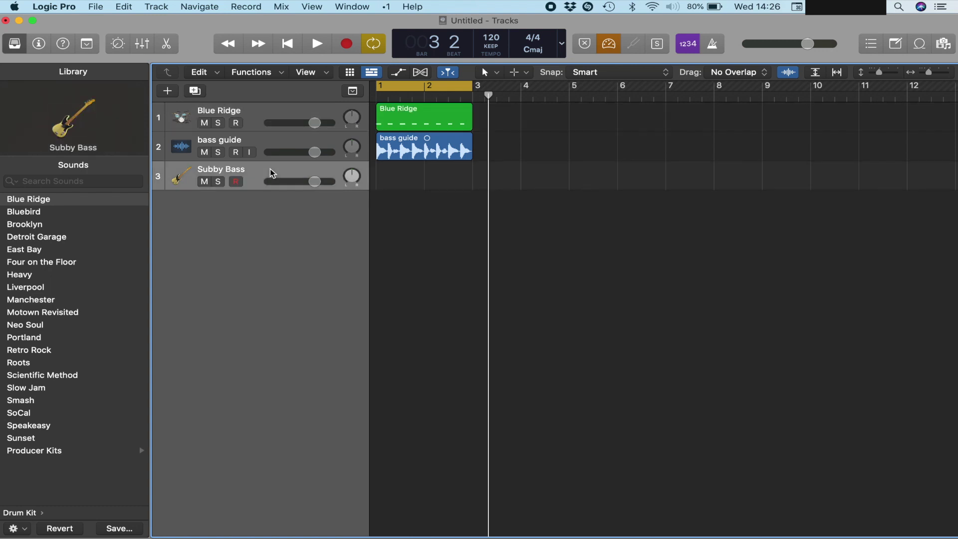
key(r)
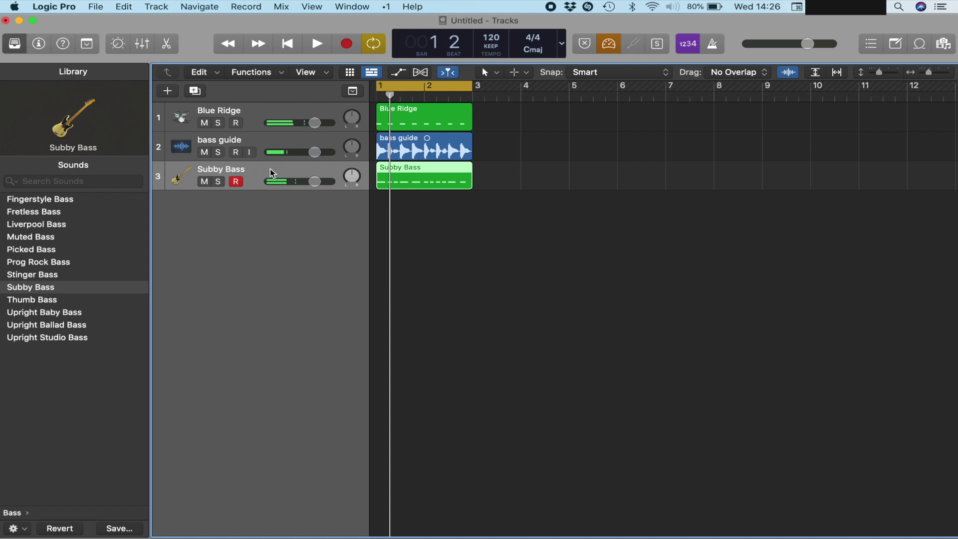
- Open the Subby Bass region in the Piano Roll and raise the lowest note, just after bar 2, to F#1
key(super+4)
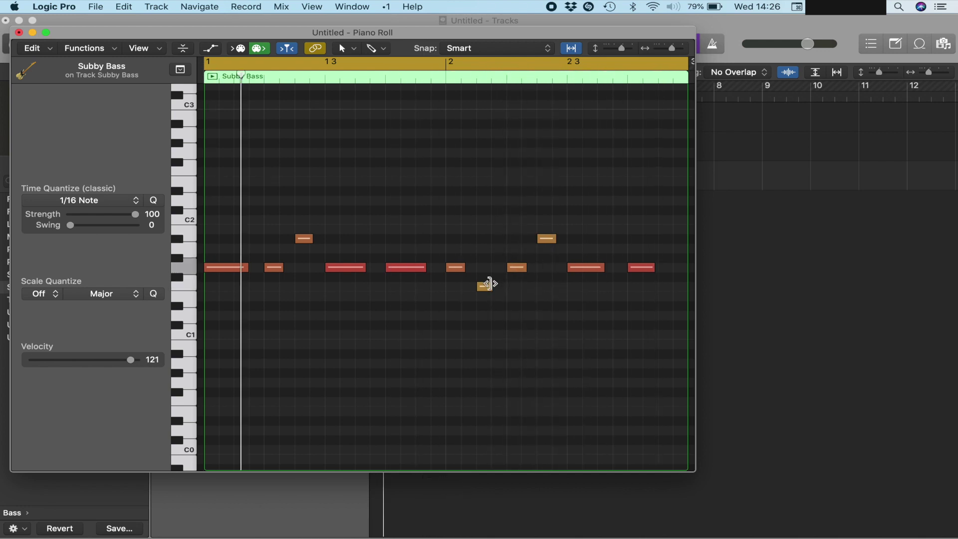
drag(485, 285, 484, 283)
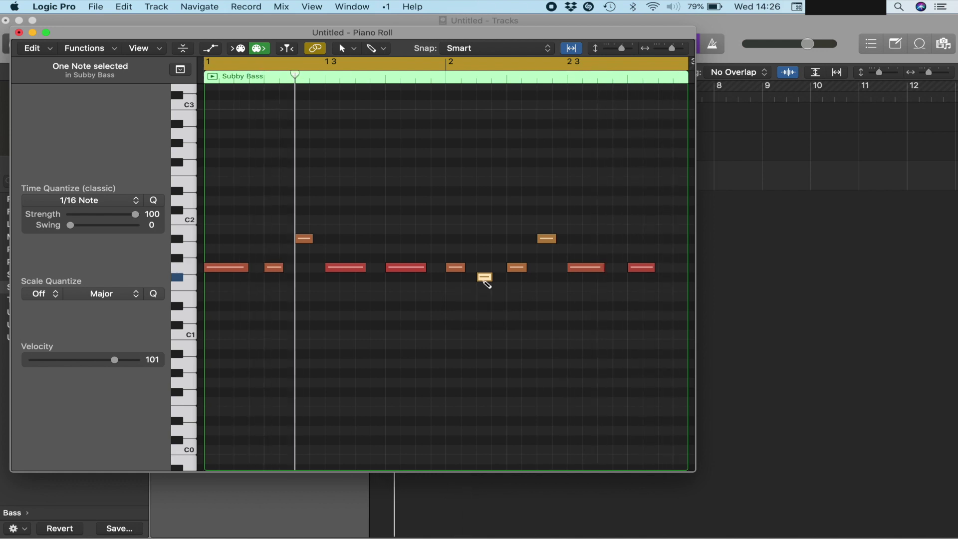
- Apply the Fixed Velocity MIDI transform at 110 to all Subby Bass notes, then close the transform, Event List and Piano Roll windows
key(super+a)
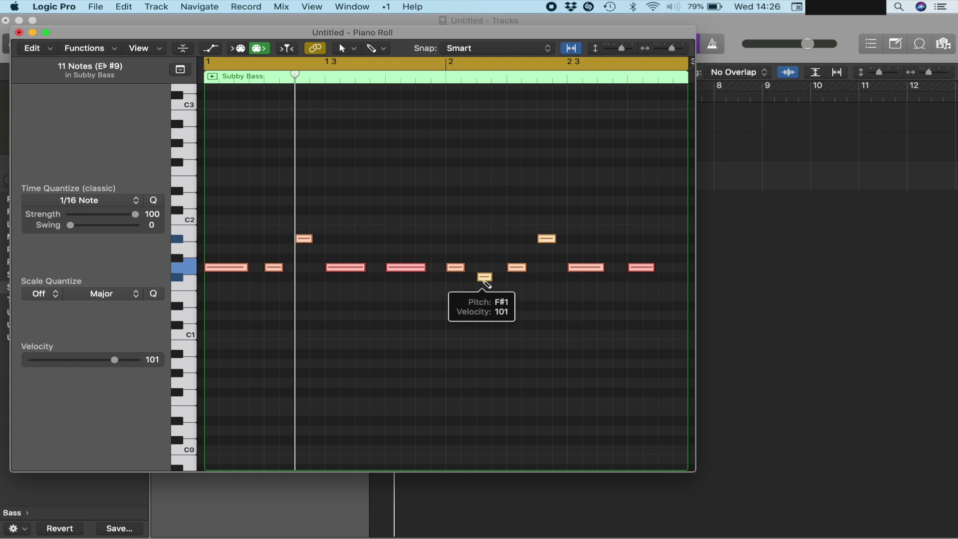
key(super+0)
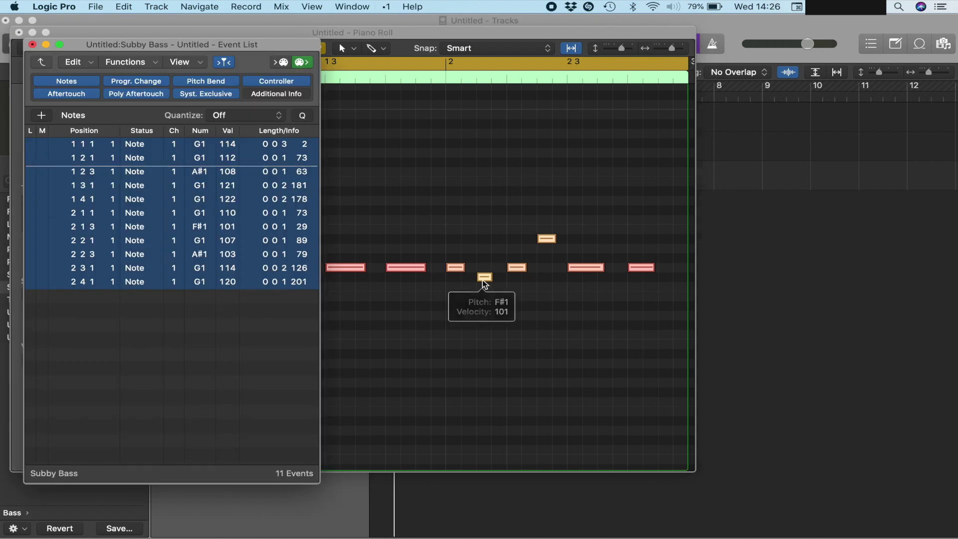
click(130, 62)
mouse_move(136, 126)
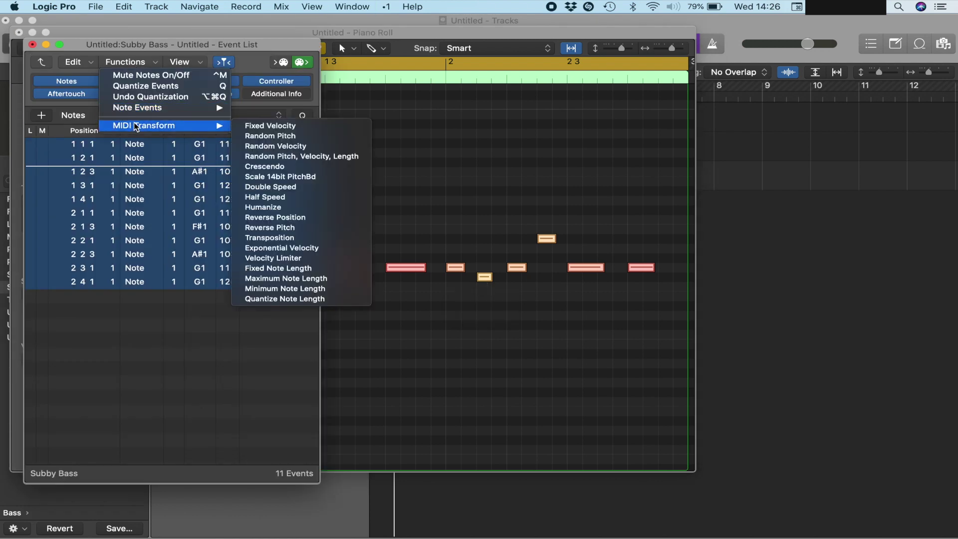
click(273, 126)
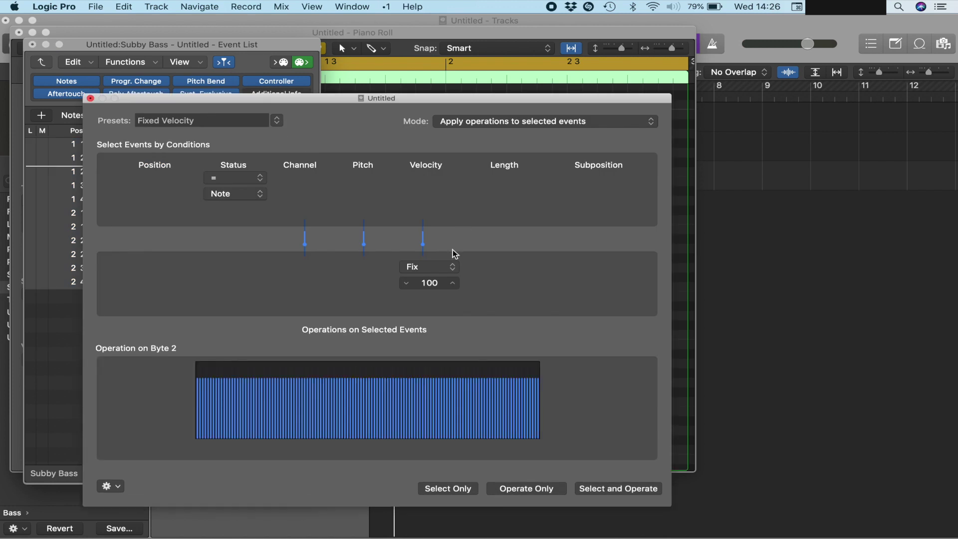
double_click(430, 283)
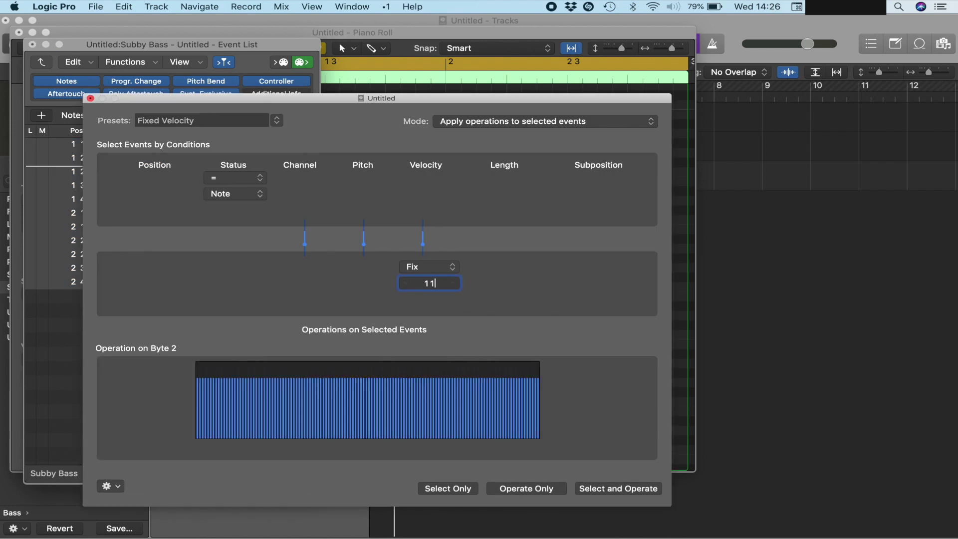
key(Return)
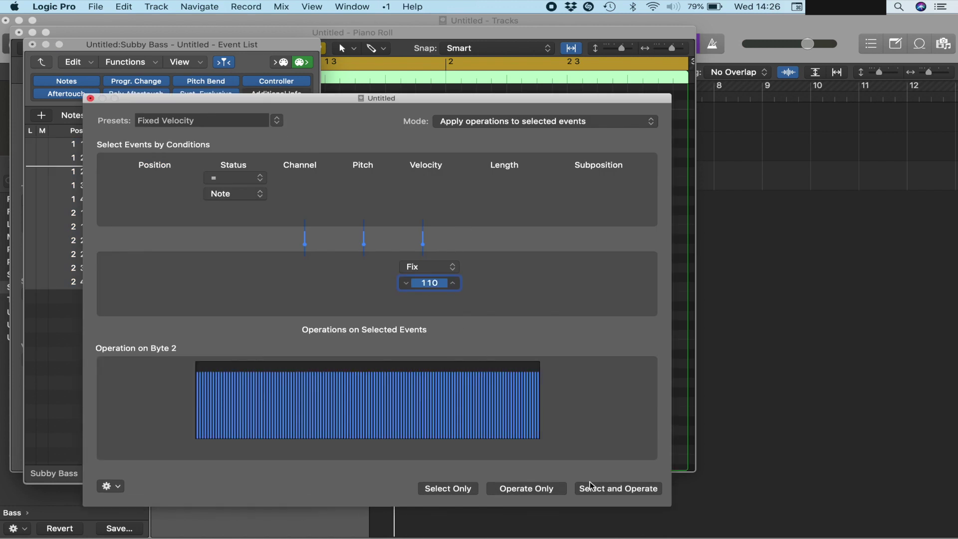
click(517, 494)
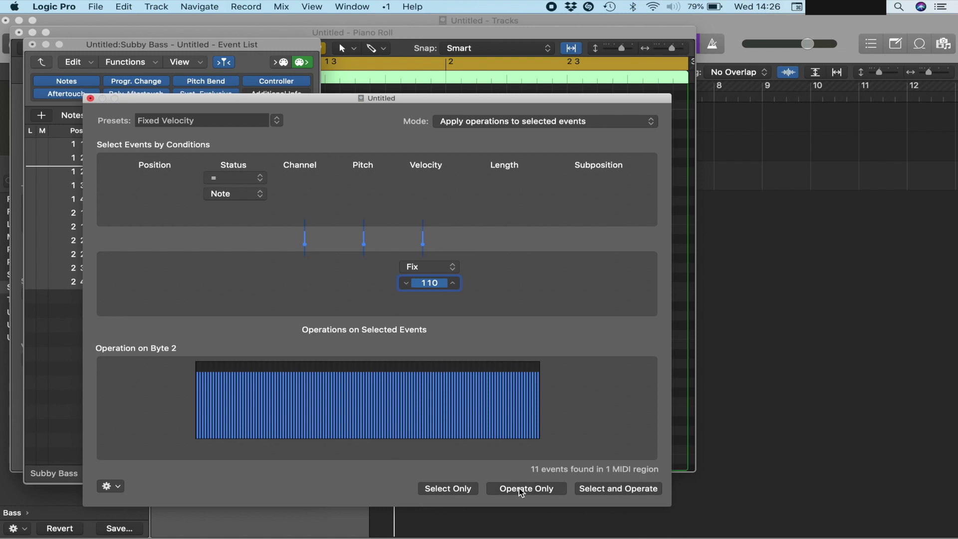
click(91, 98)
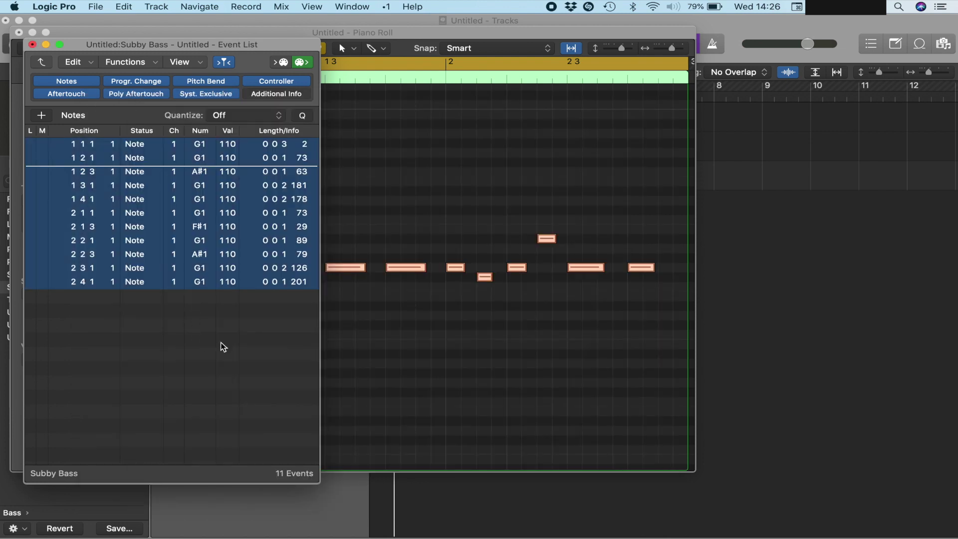
click(33, 45)
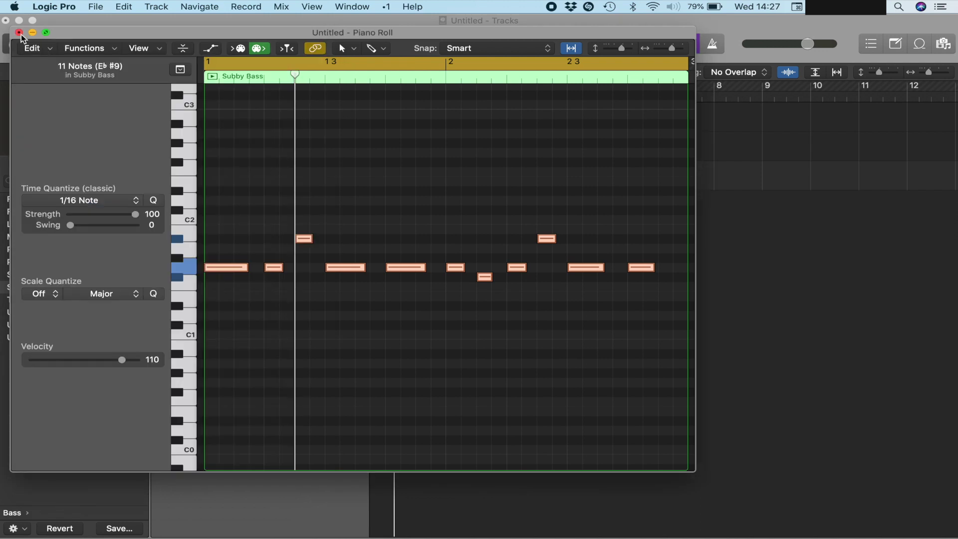
click(331, 334)
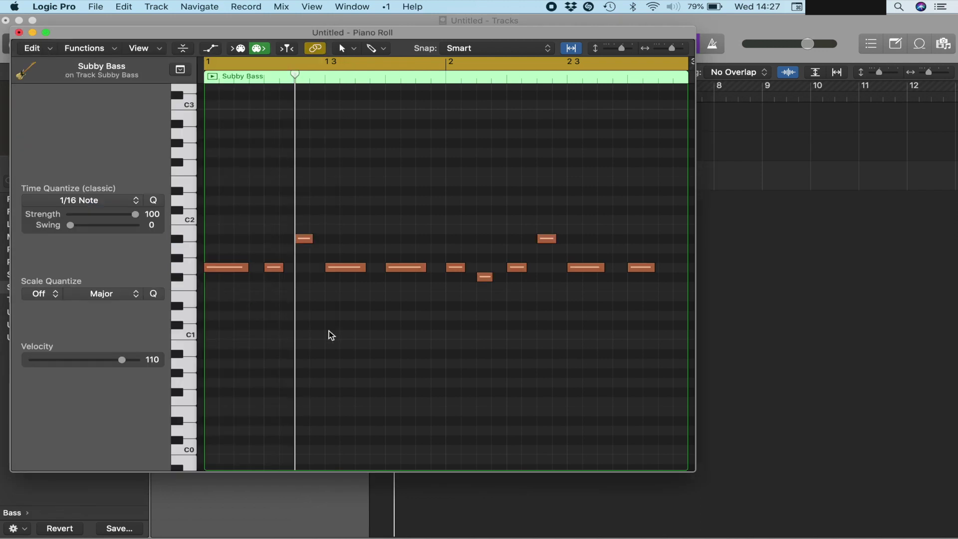
click(19, 33)
- Play the loop and mute the bass guide track to hear the drums with the Subby Bass part
key(space)
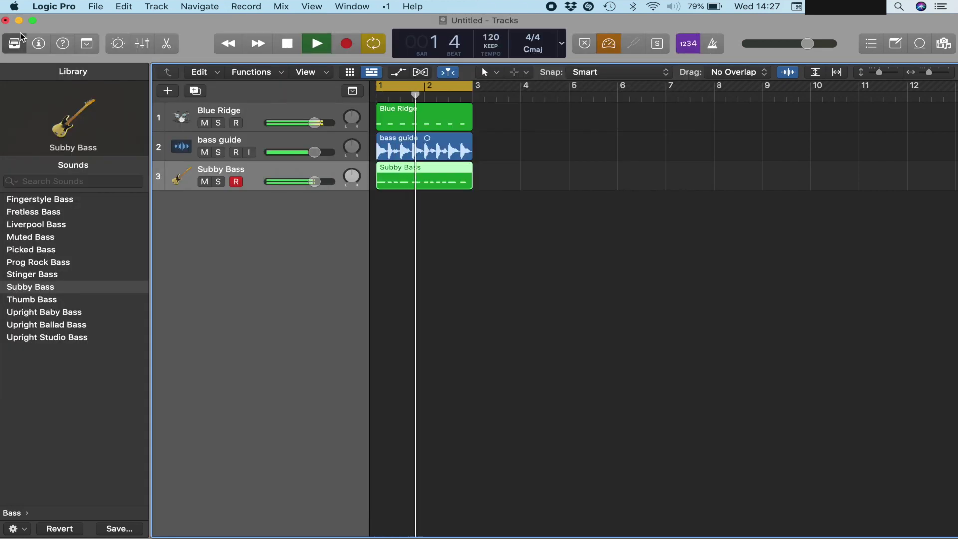
click(204, 152)
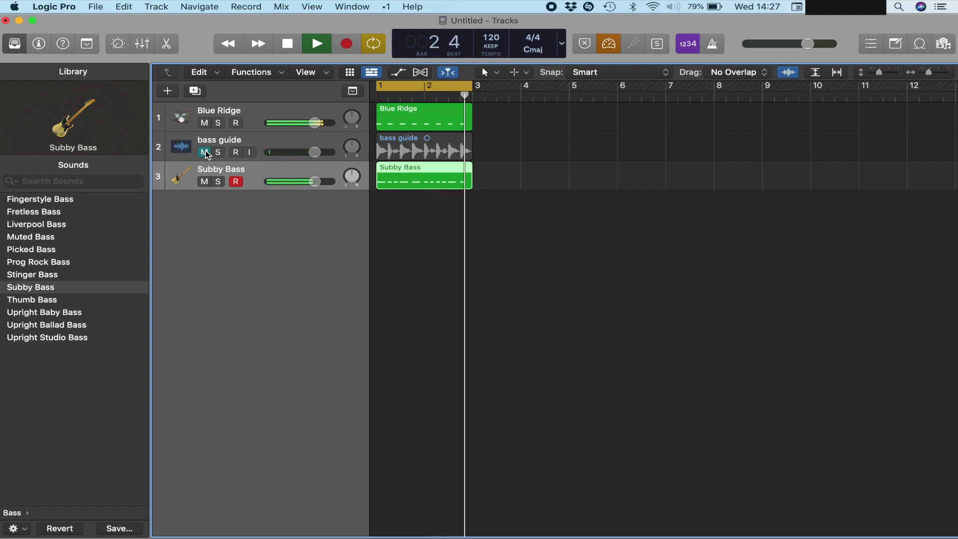
- Stop playback and show the Subby Bass channel strip in the inspector in place of the Library
key(space)
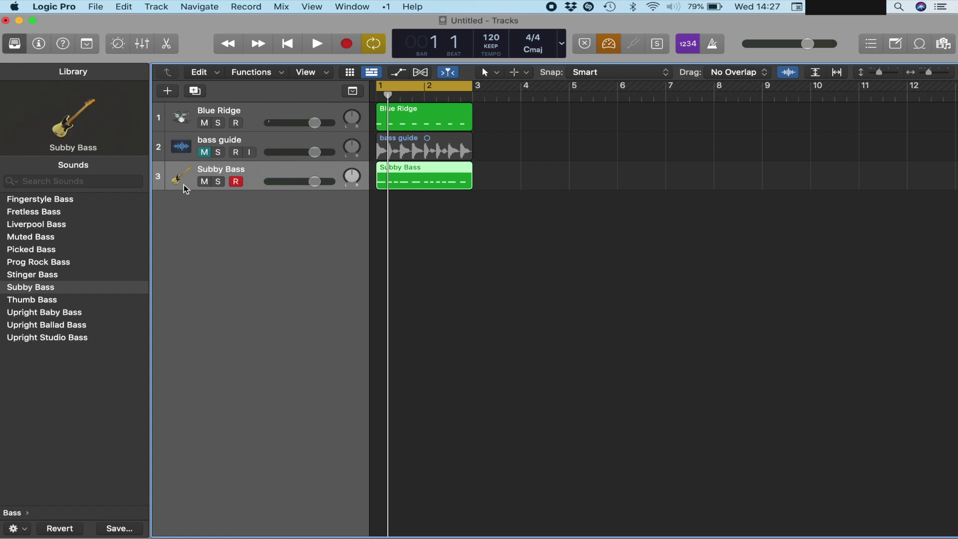
click(38, 44)
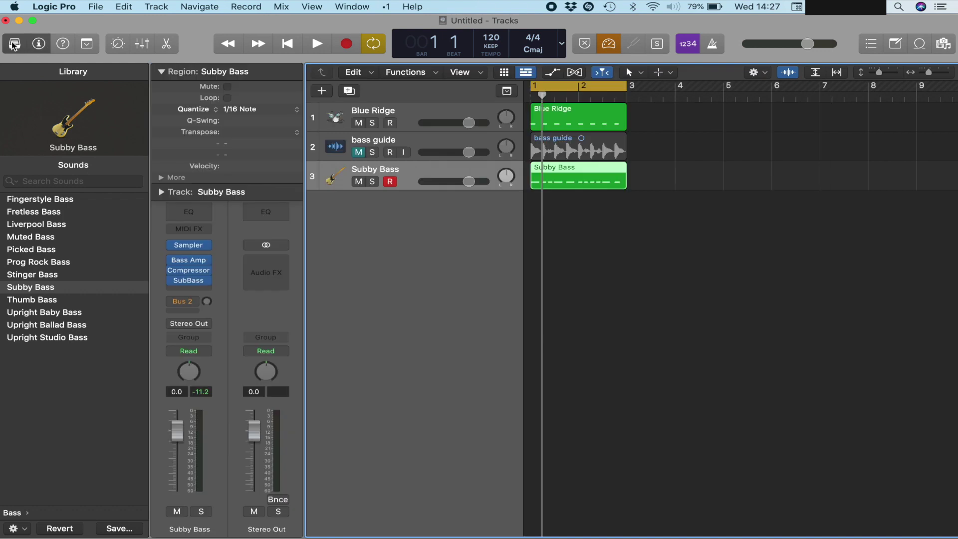
click(14, 44)
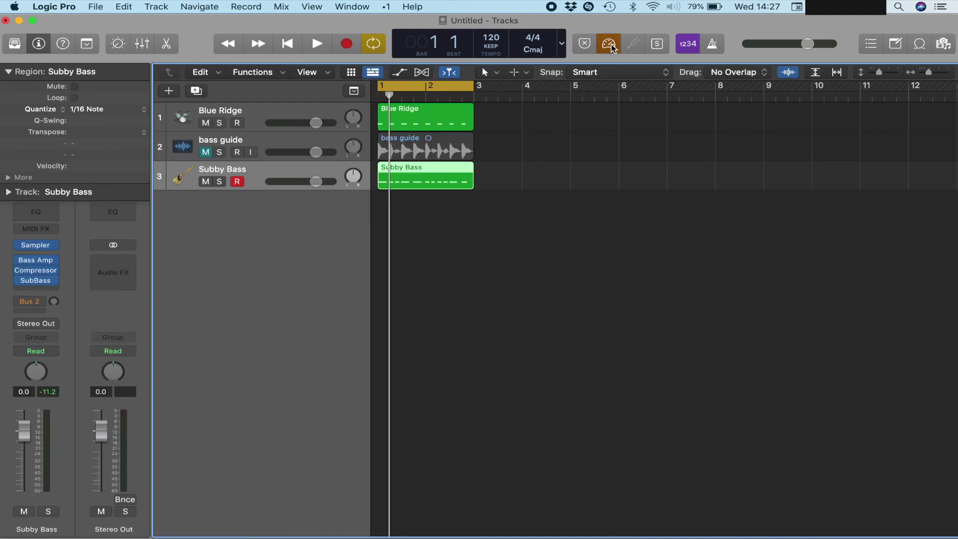
- Open the Compressor on the Subby Bass channel strip and load the FET Bass preset from the 03 Guitars presets
mouse_move(37, 285)
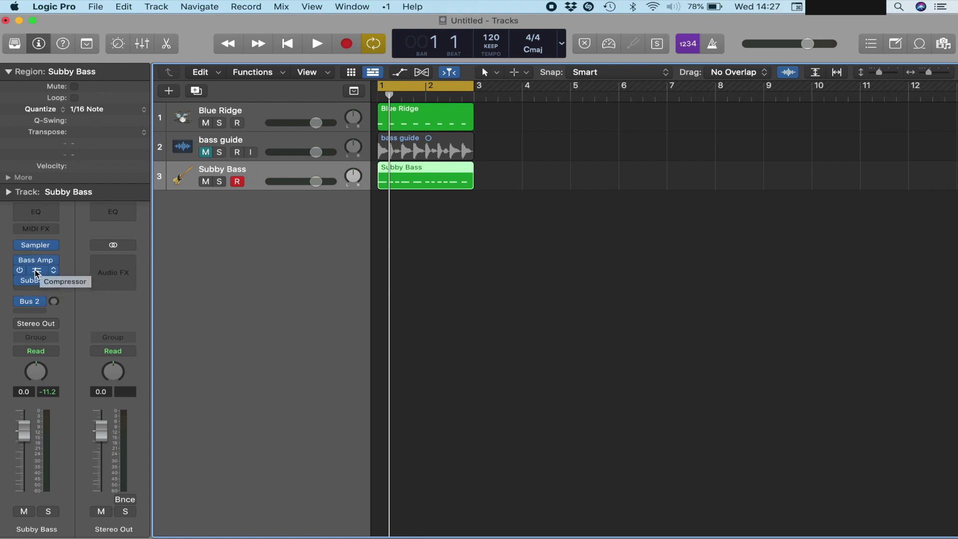
click(37, 271)
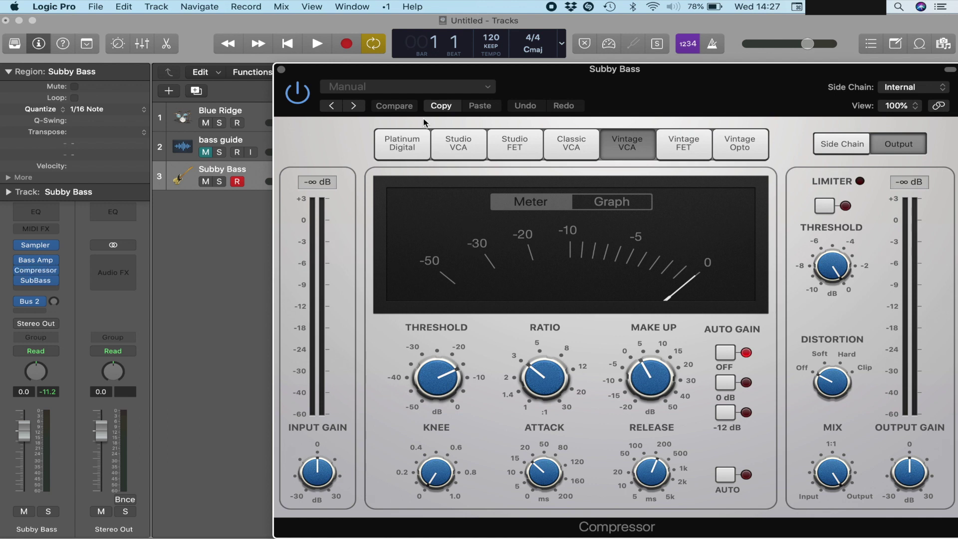
click(422, 91)
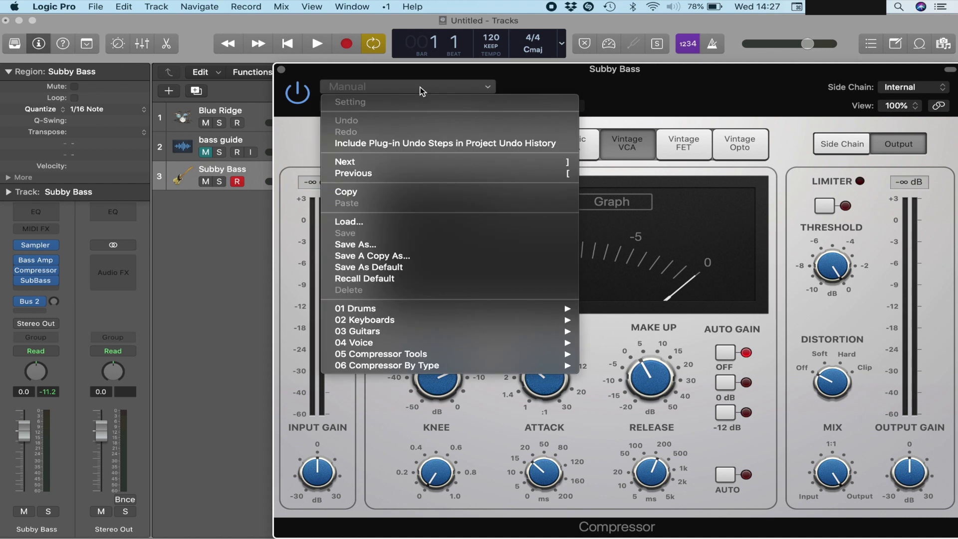
mouse_move(394, 336)
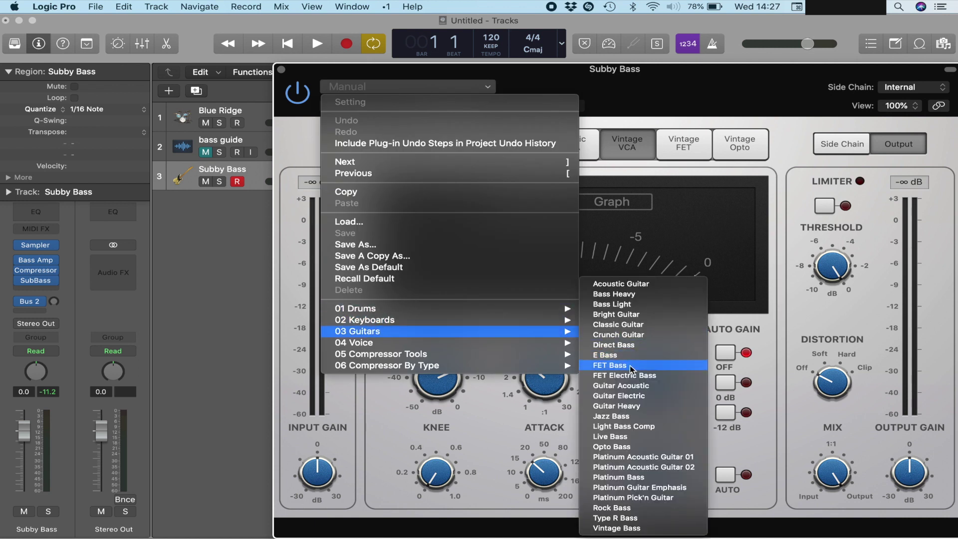
click(610, 365)
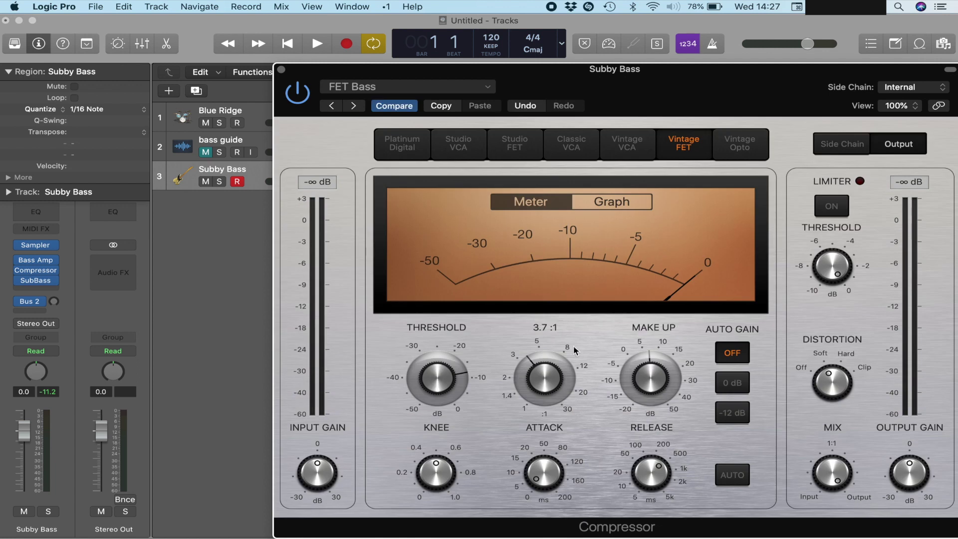
- With the loop playing, set the Compressor's threshold to about -24 dB, ratio between 2:1 and 3:1, and make-up gain to about 0 dB
key(space)
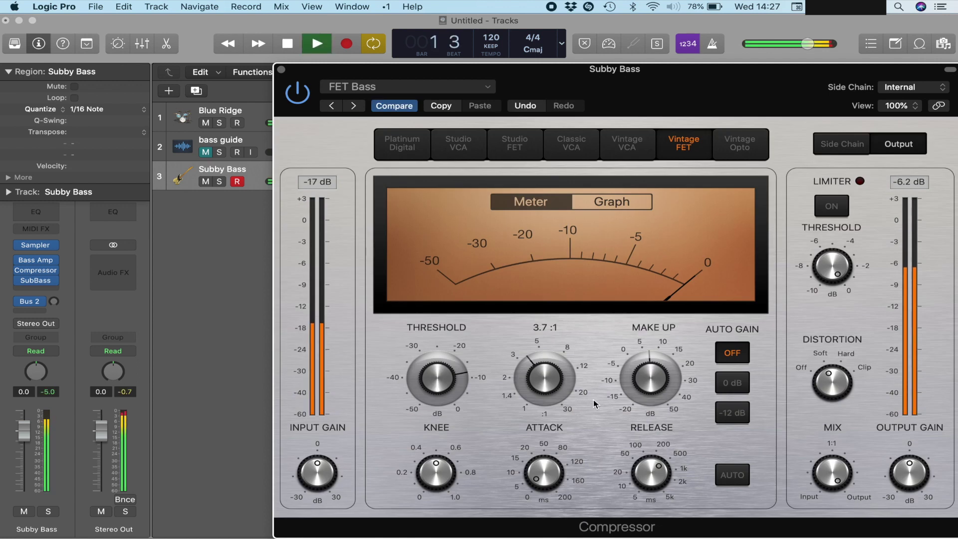
mouse_move(456, 386)
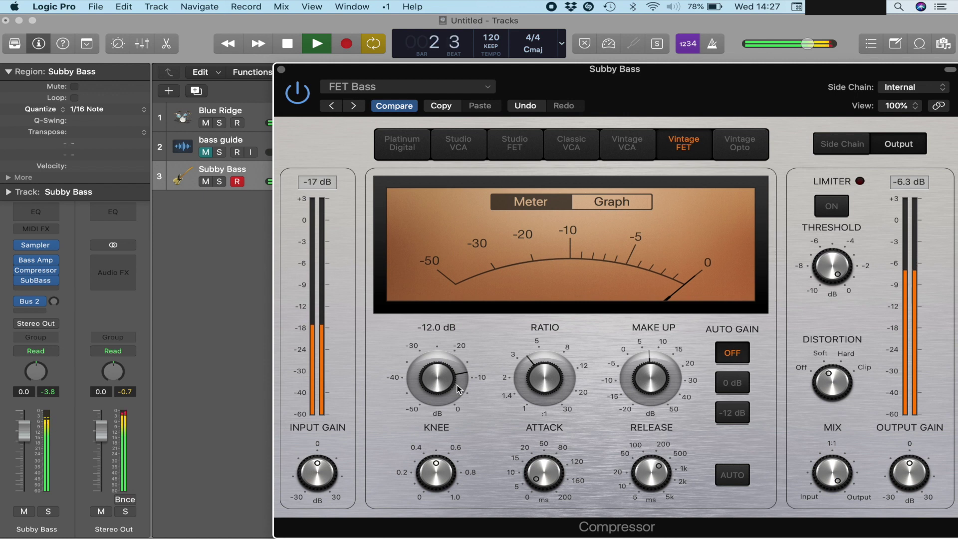
mouse_move(561, 369)
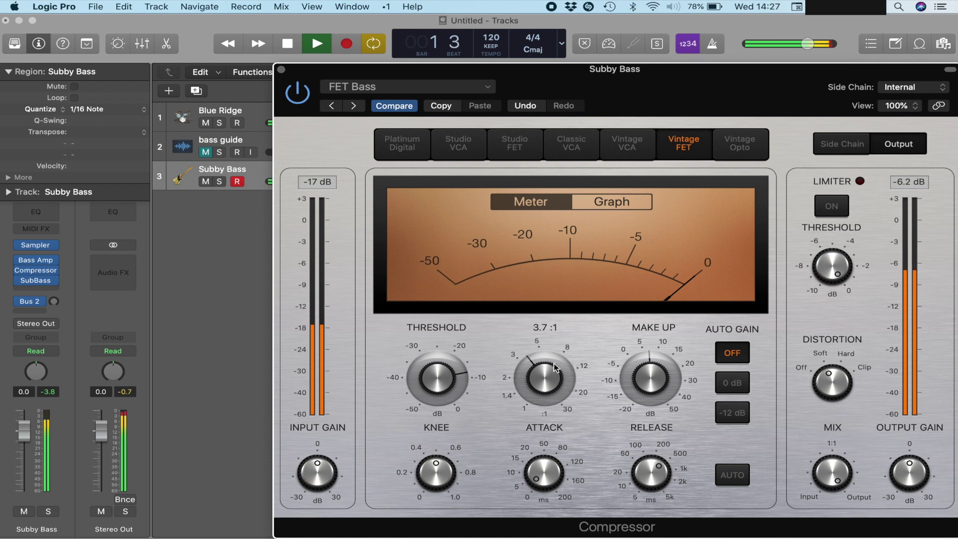
drag(439, 382, 447, 430)
mouse_move(541, 379)
drag(540, 379, 509, 391)
mouse_move(436, 378)
mouse_down()
mouse_move(435, 387)
mouse_move(441, 366)
mouse_up()
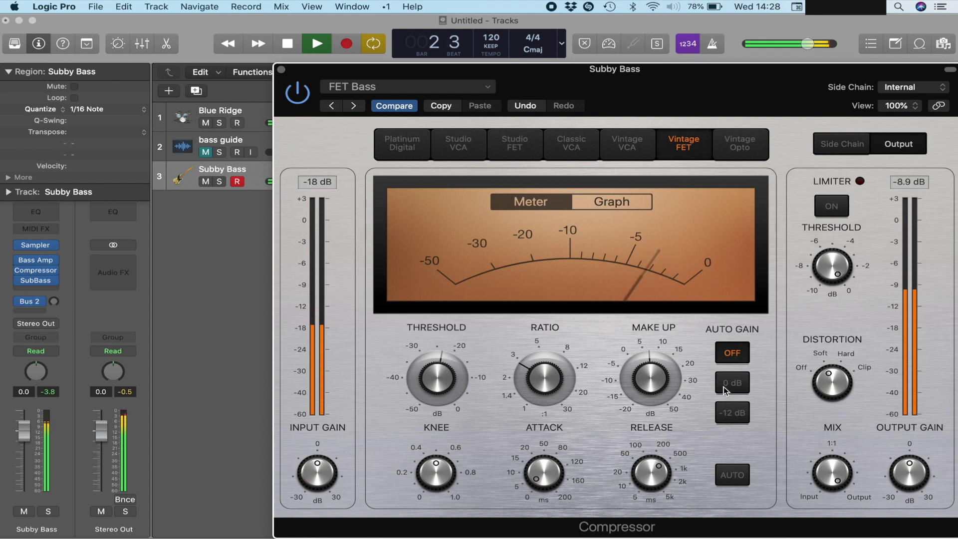
drag(650, 375, 652, 383)
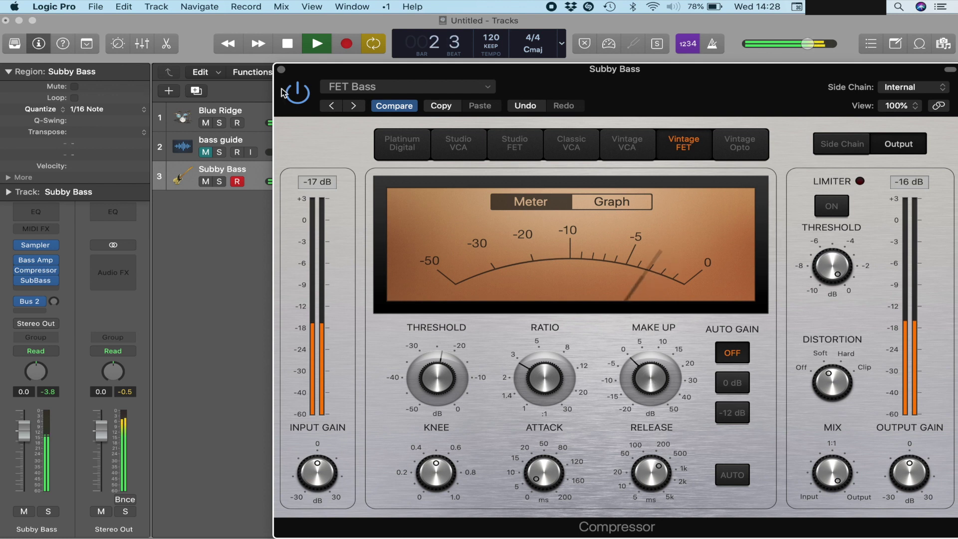
- Close the Compressor window, lower the Subby Bass track's volume to -2.2 dB and stop playback
click(282, 70)
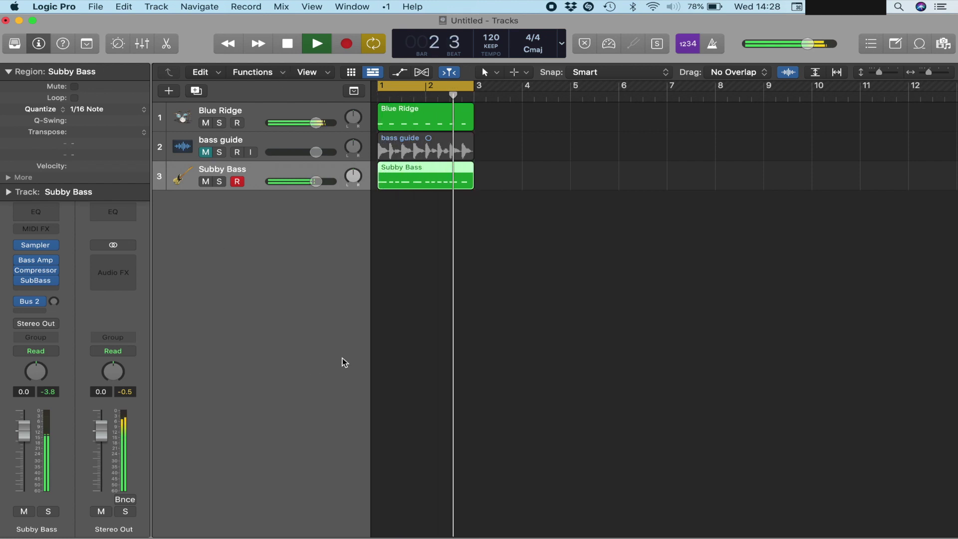
drag(317, 182, 310, 181)
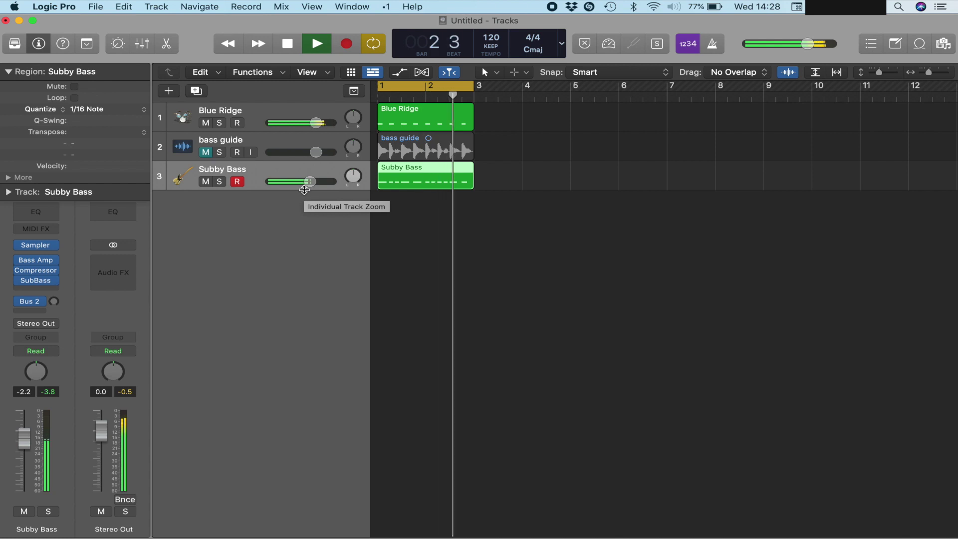
key(space)
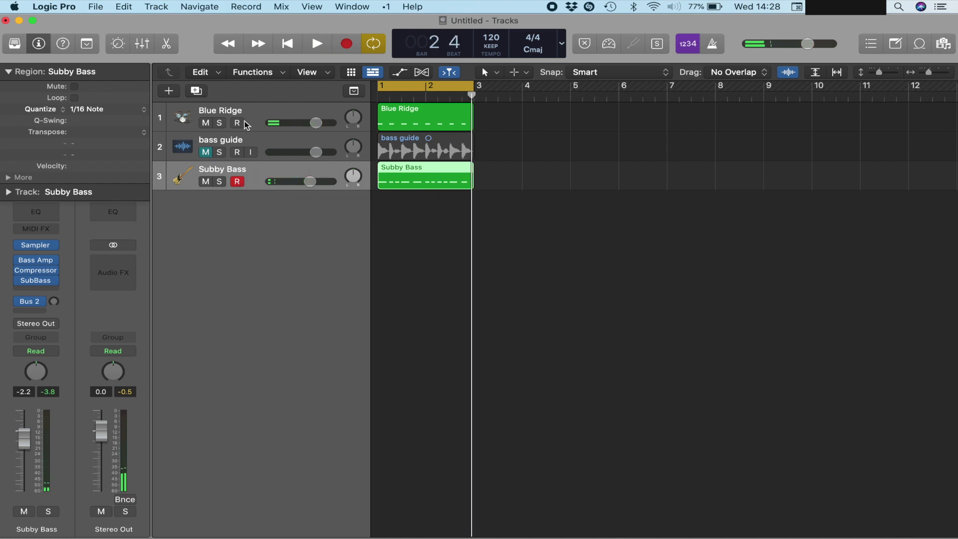
- Rename the Blue Ridge drum track to BD
click(221, 114)
double_click(220, 111)
text(BD)
key(Return)
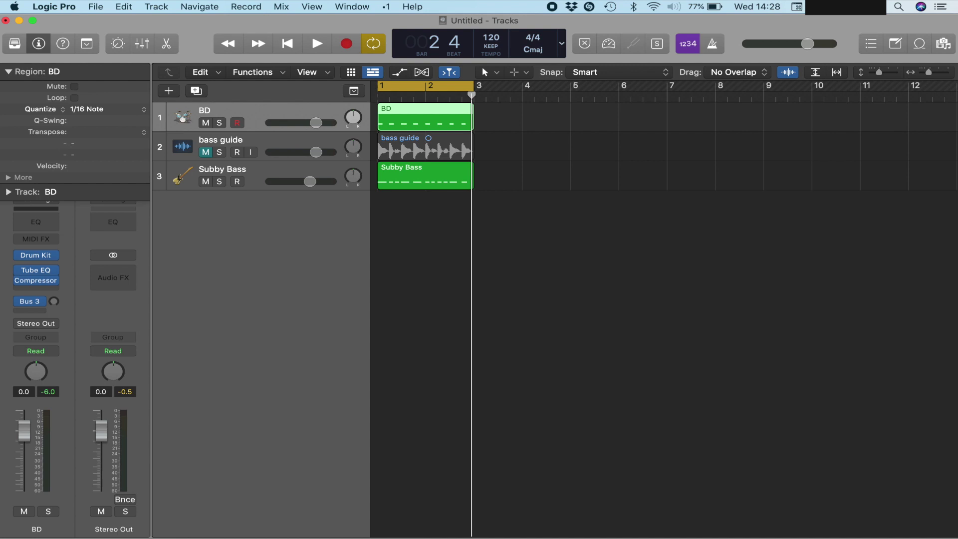
- Color the BD region bright red and the Subby Bass region the darkest red, leaving the Save dialog cancelled
key(alt+c)
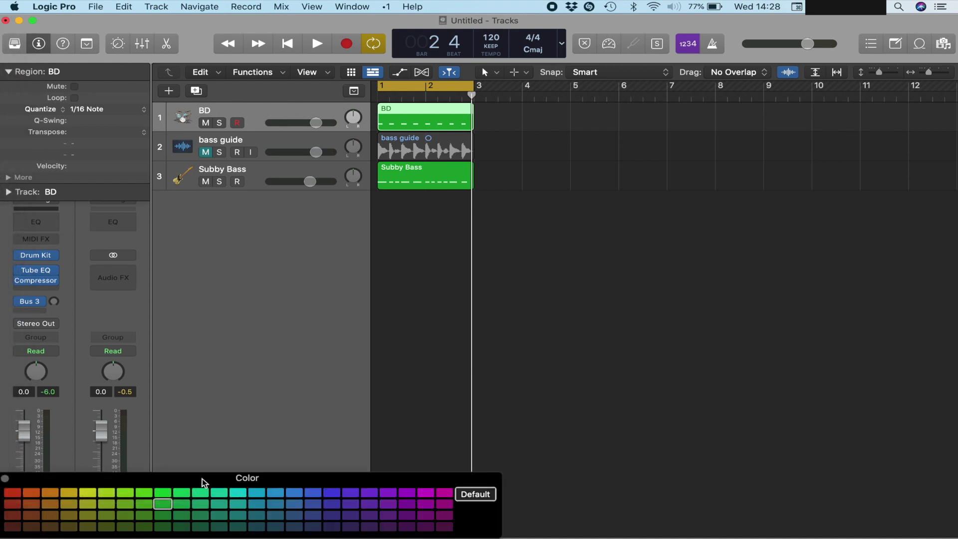
drag(204, 482, 591, 312)
click(404, 323)
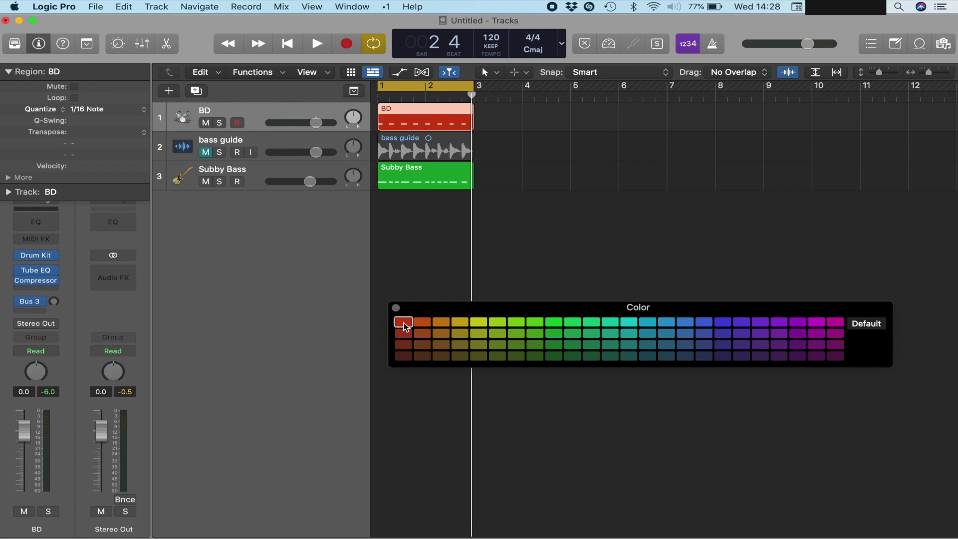
click(278, 167)
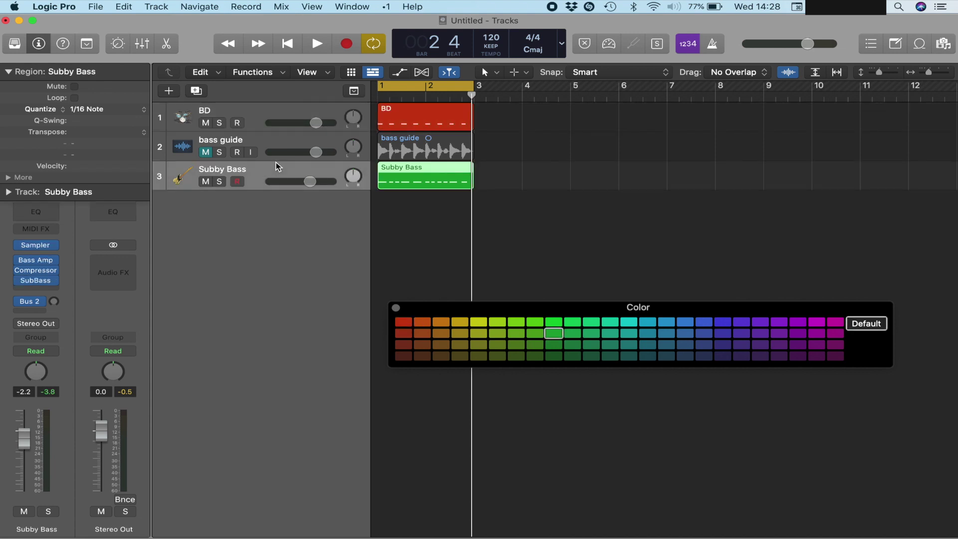
click(403, 357)
key(super+s)
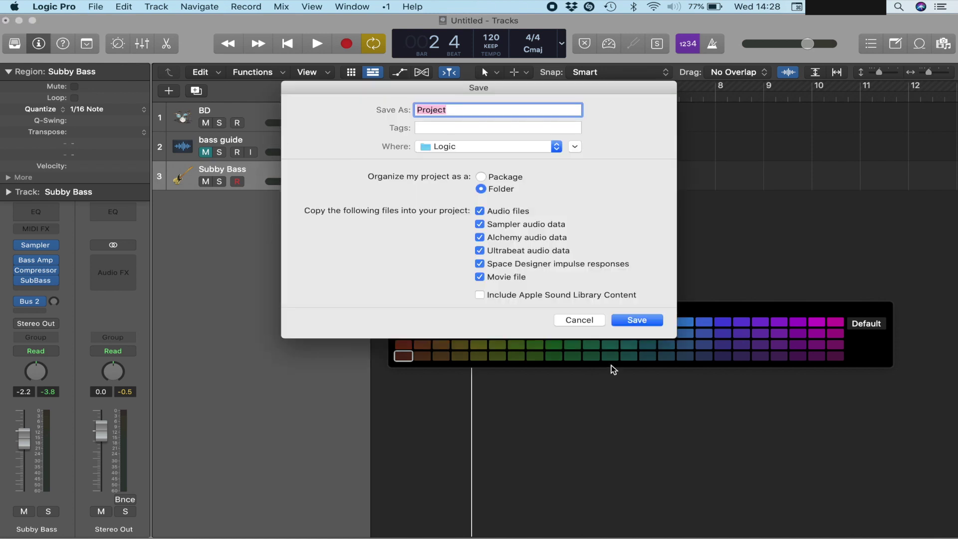
click(583, 324)
- Delete the bass guide track with its region, close the Color palette, and play back the BD and Subby Bass loop
click(275, 140)
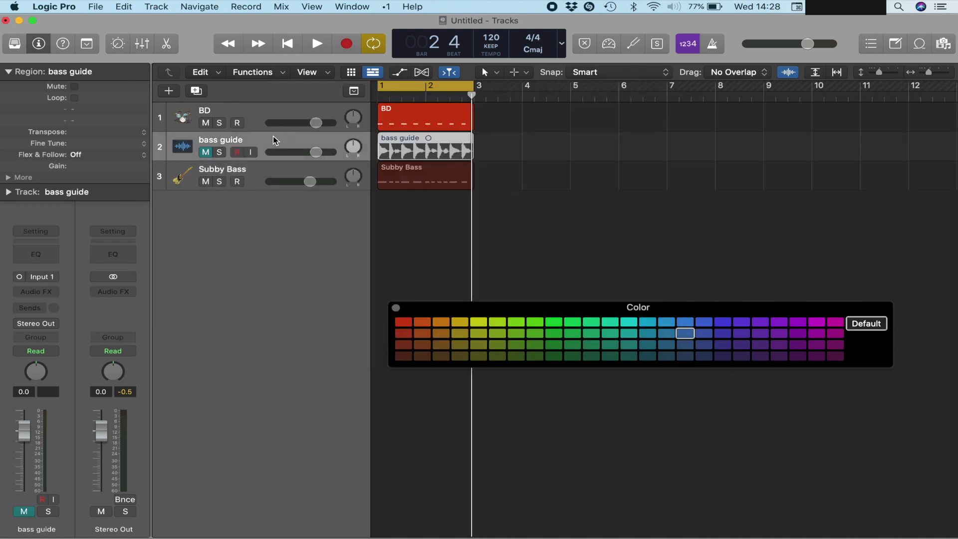
key(Delete)
key(Delete)
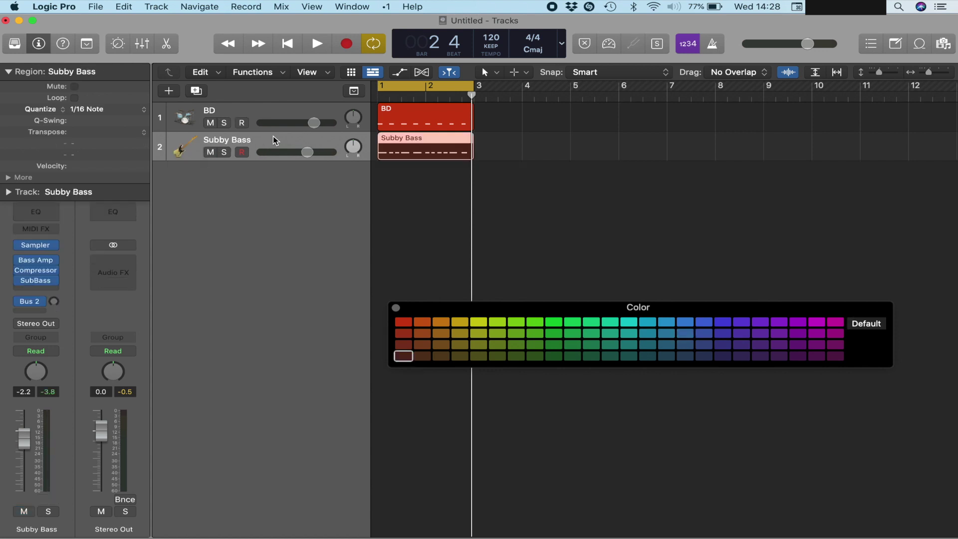
click(397, 307)
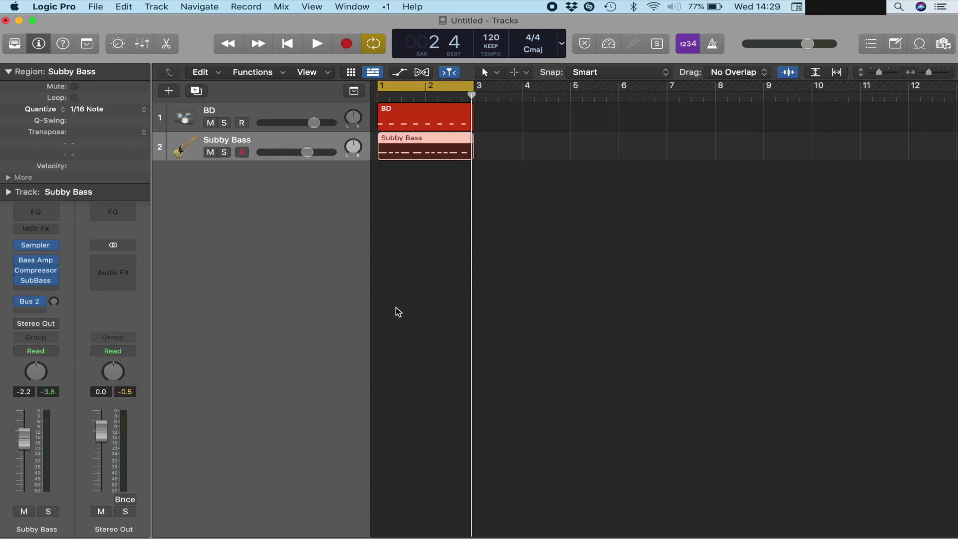
key(space)
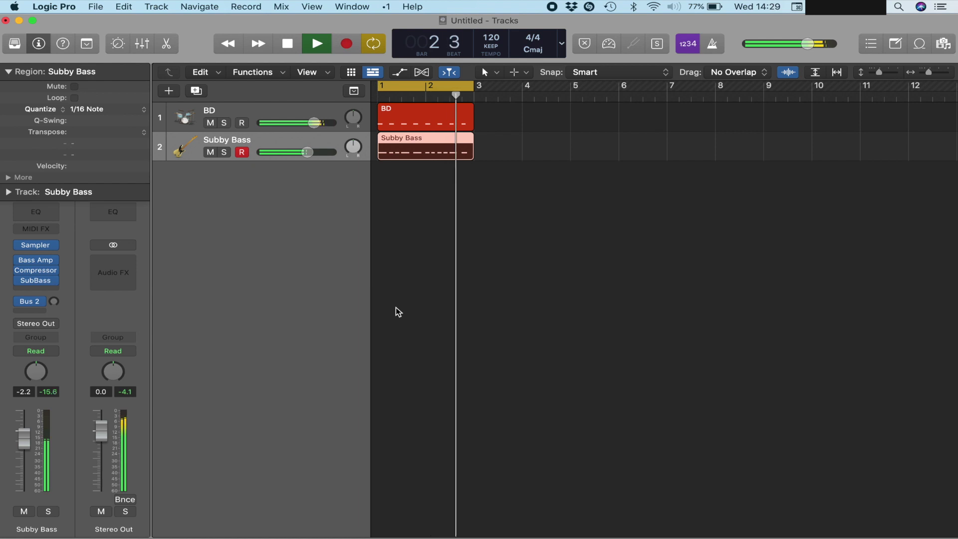
key(space)
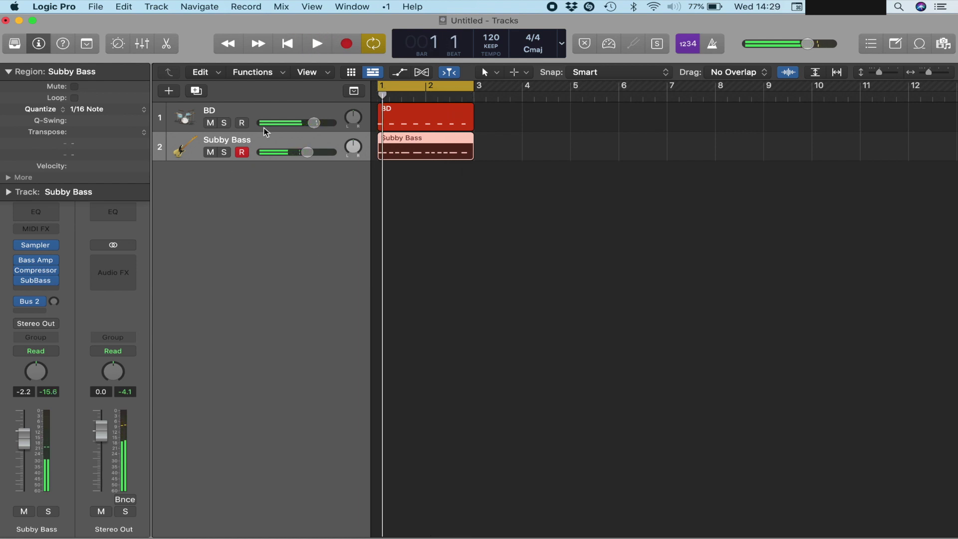
- Replace the BD track's sound with the Roland TR-909 kit from the Library's Electronic Drum Kit category
click(248, 119)
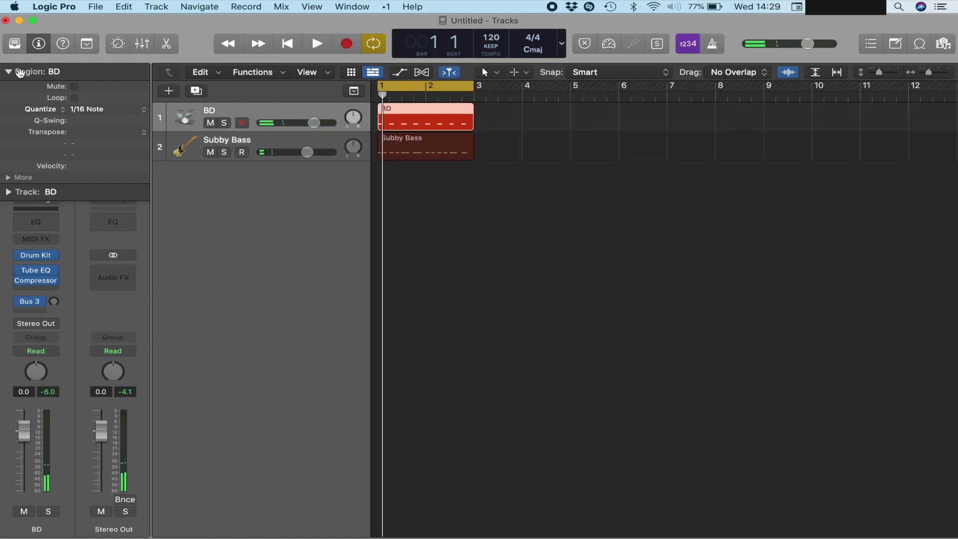
click(9, 72)
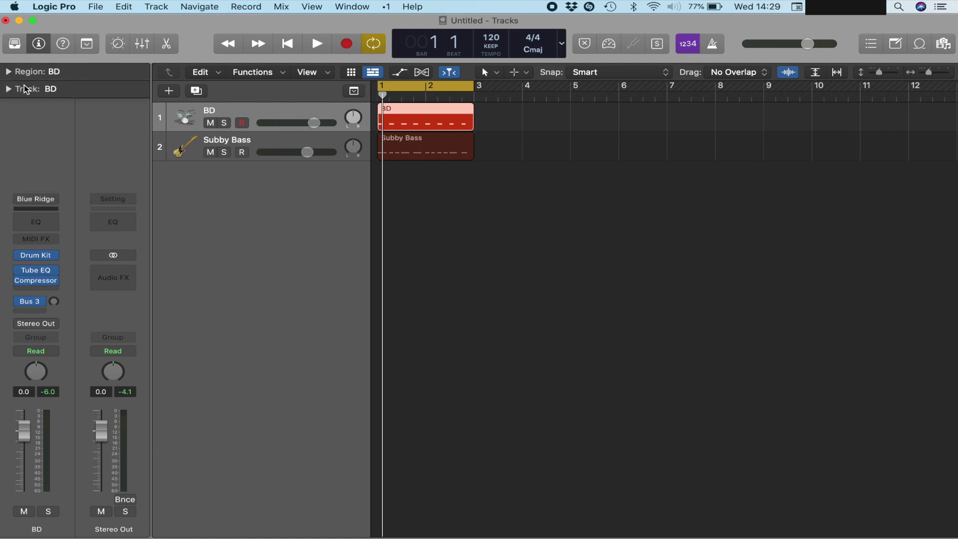
click(15, 42)
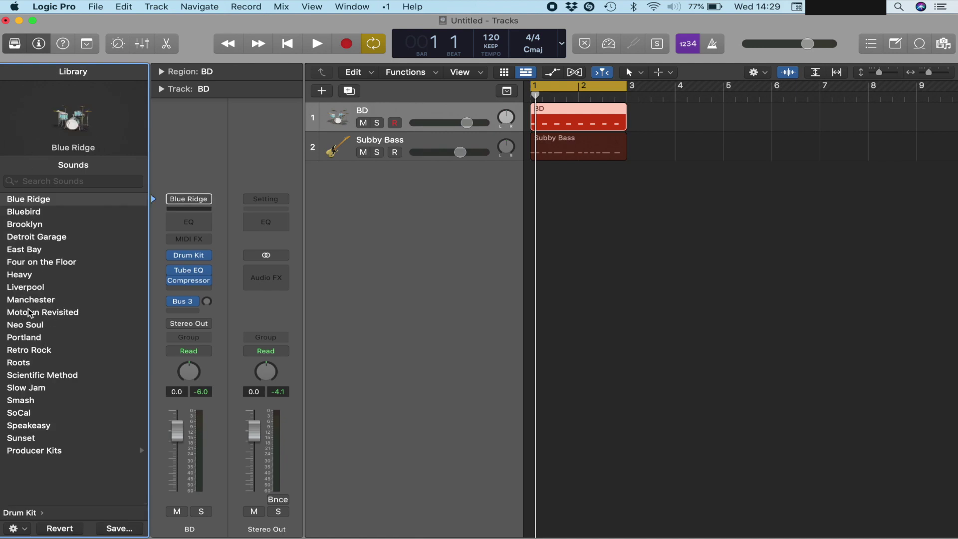
scroll(18, 268, left, 5)
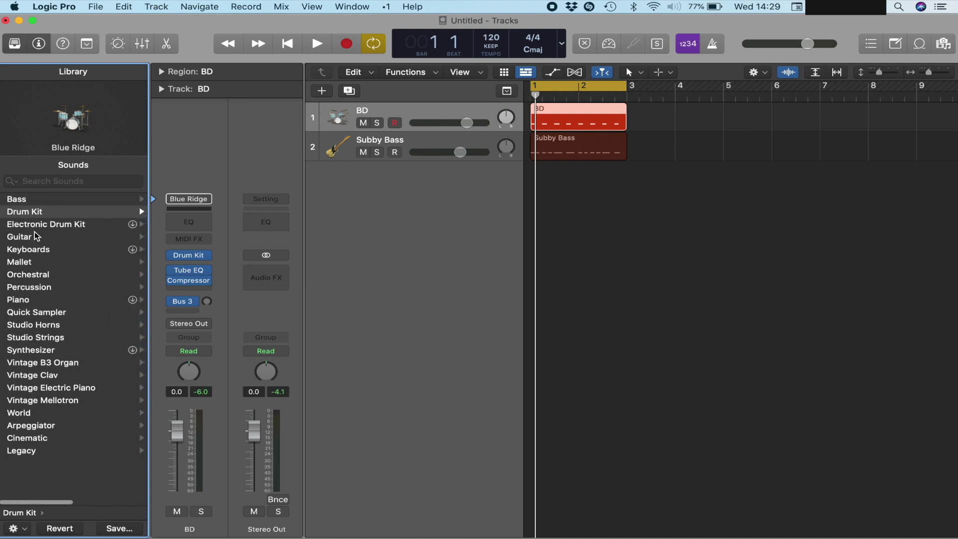
click(36, 225)
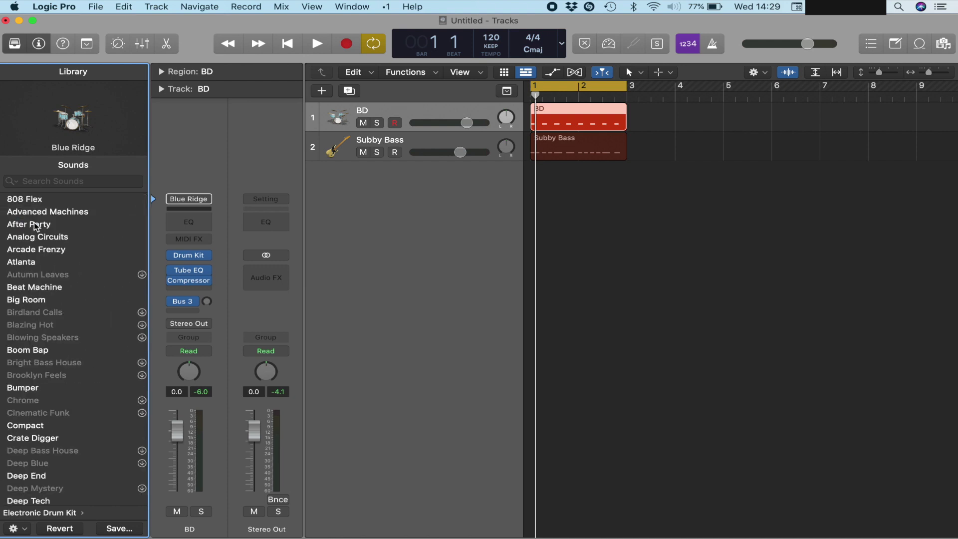
scroll(32, 436, down, 15)
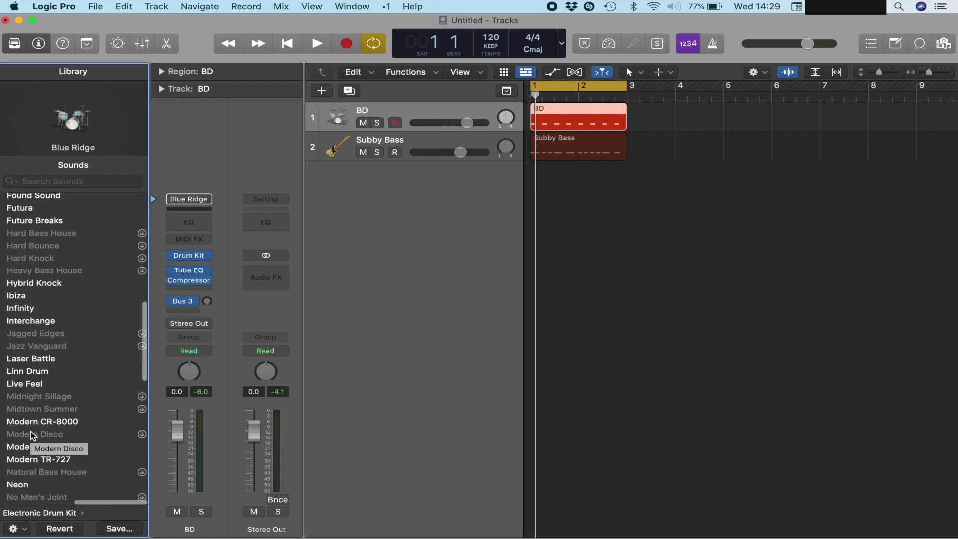
scroll(32, 436, down, 15)
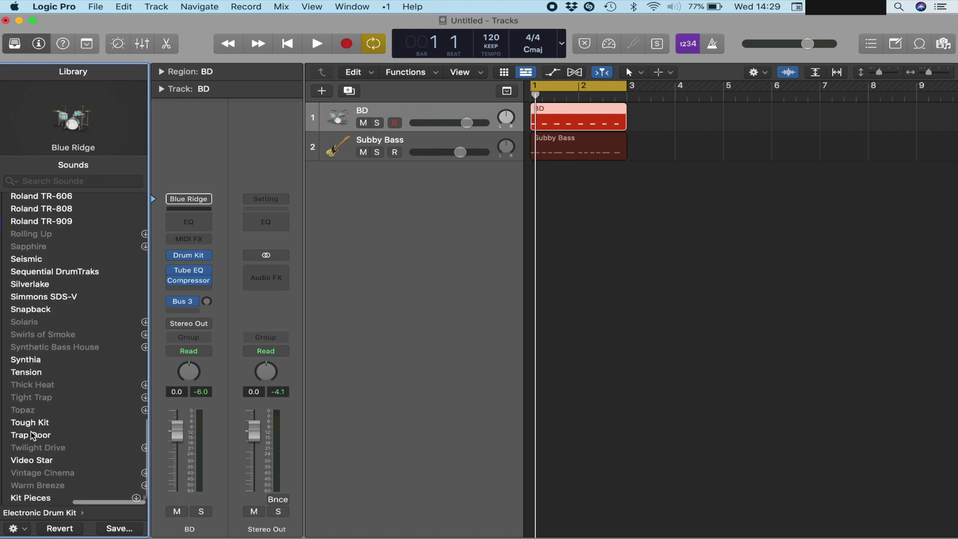
scroll(32, 435, up, 8)
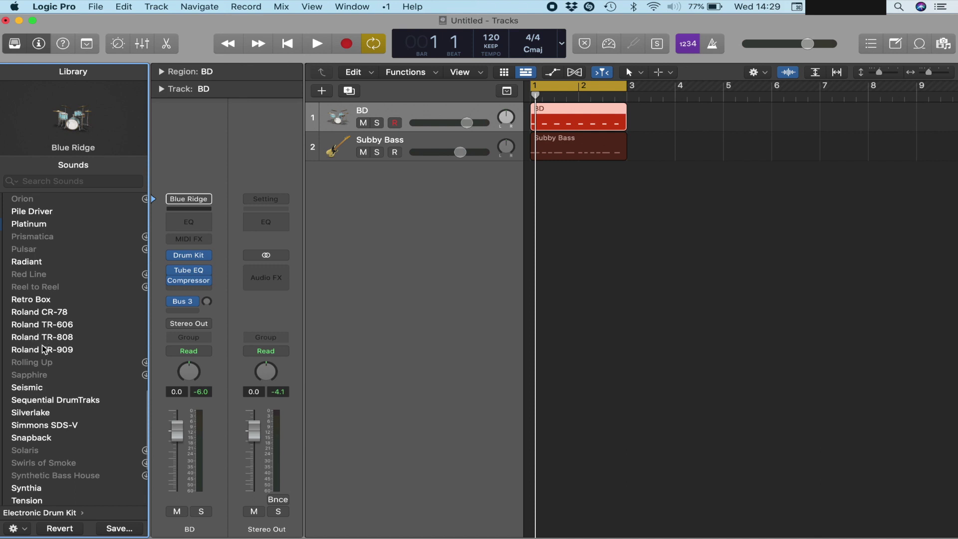
click(44, 350)
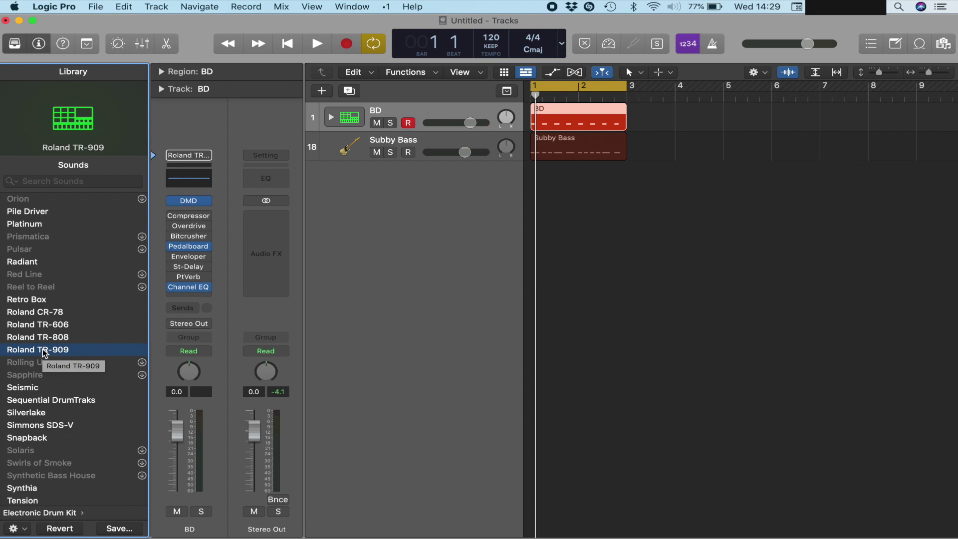
- Play back the start of the loop to hear the TR-909 kit on the BD track
mouse_move(206, 260)
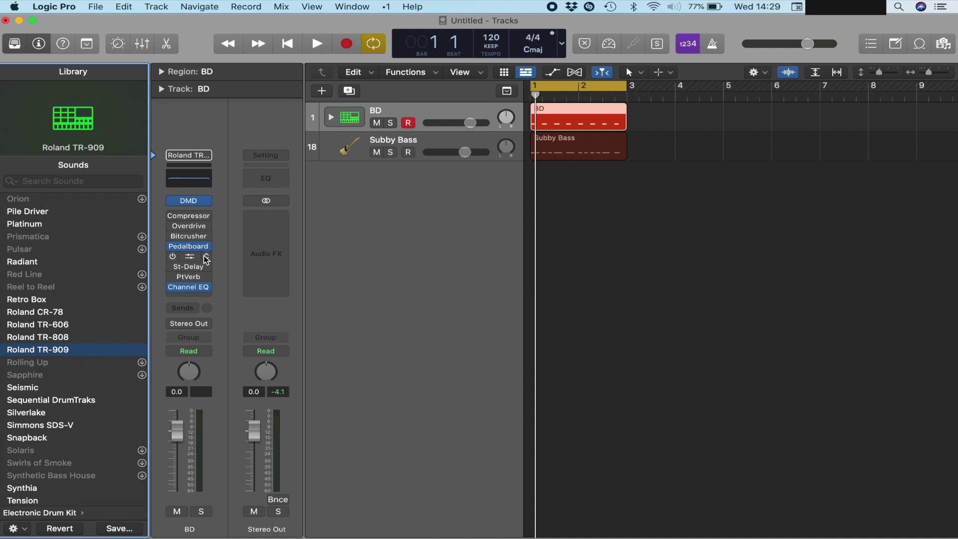
key(space)
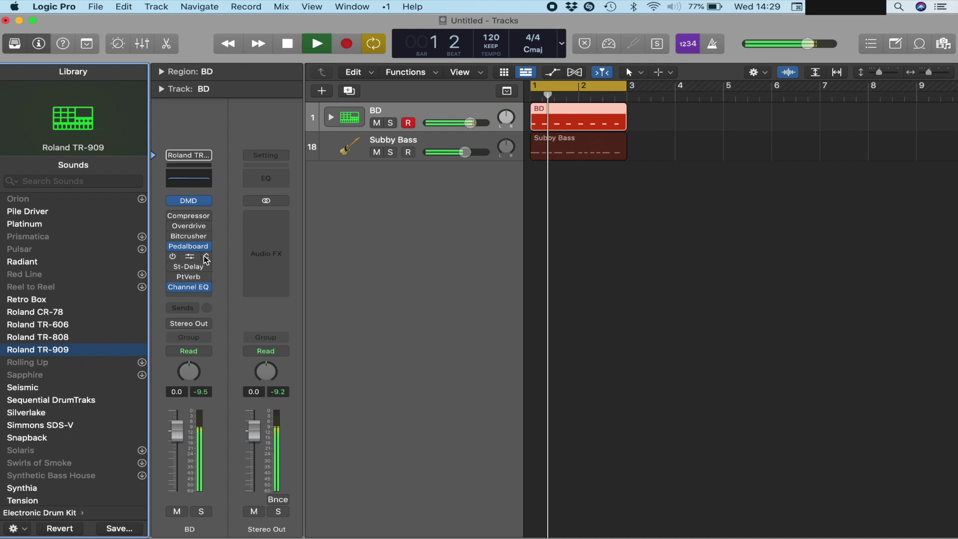
key(space)
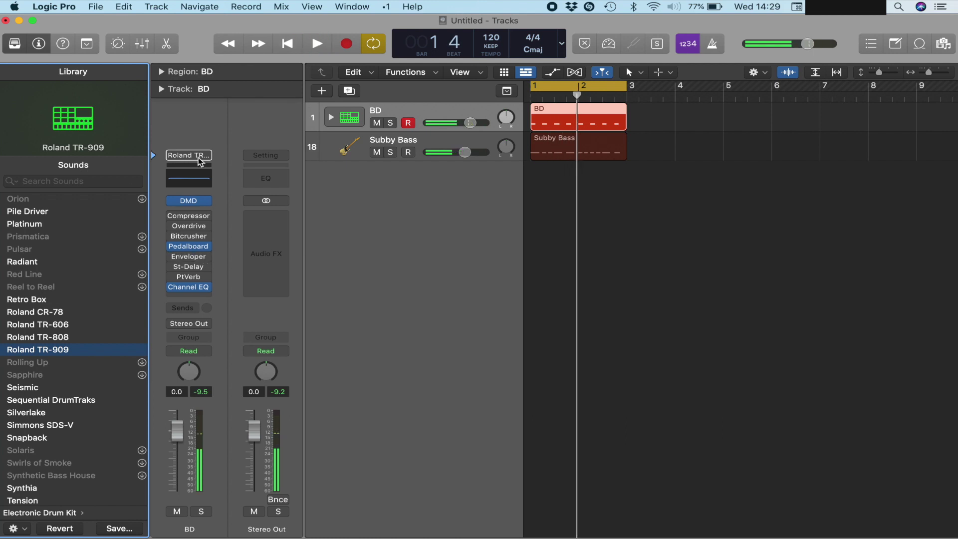
- Move the BD region from the BD stack's main track to its Kick 1 subtrack, and mute the Subby Bass track
click(331, 118)
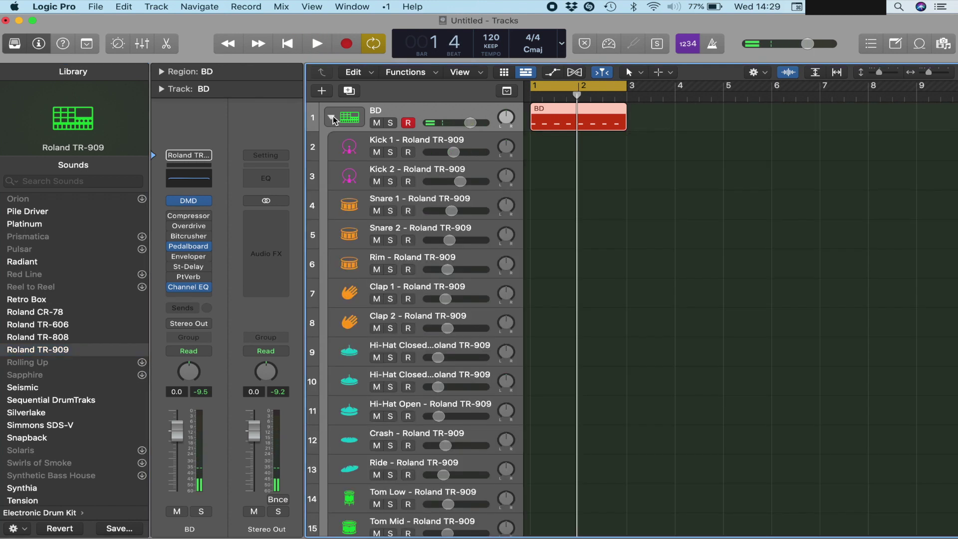
click(549, 159)
drag(553, 125, 553, 141)
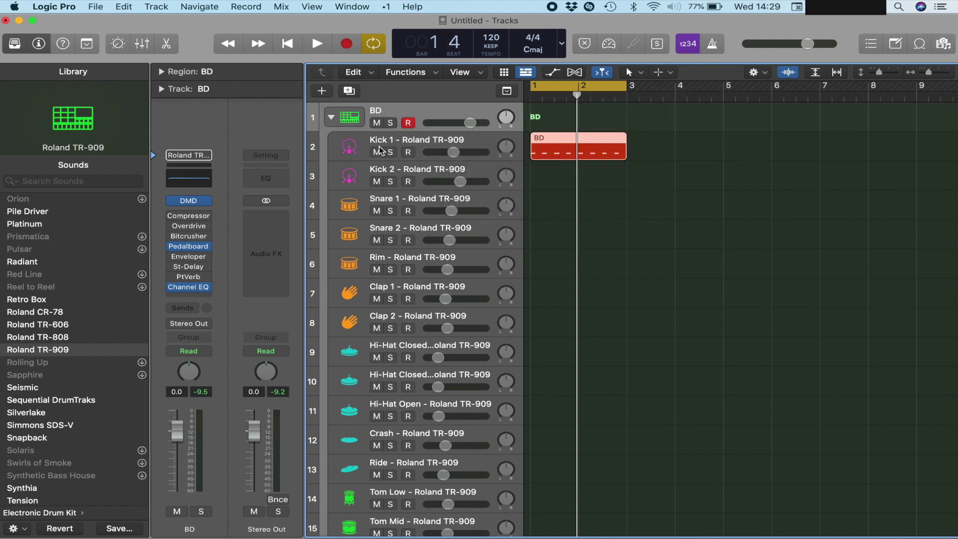
click(331, 119)
click(378, 152)
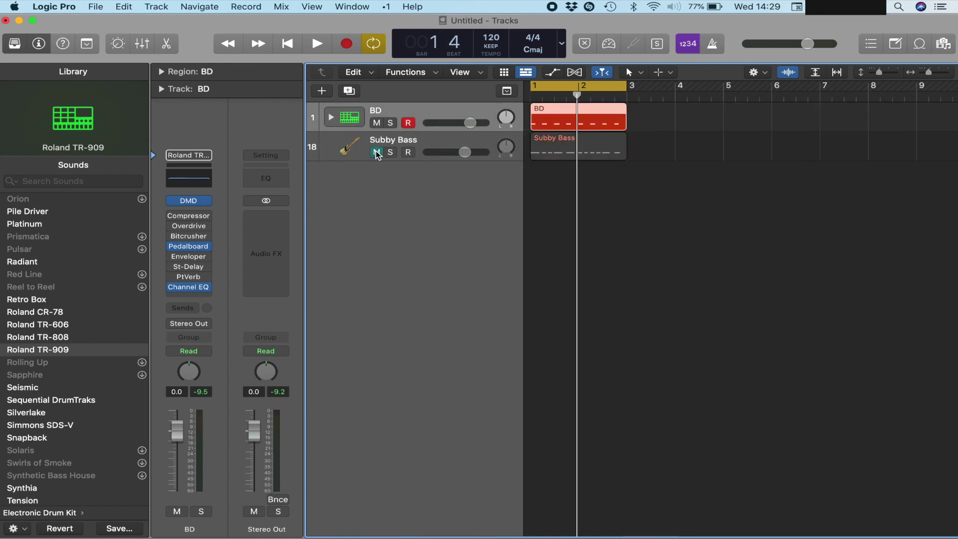
- Expand the BD stack, select the Kick 1 track, and play back the kick pattern on its own
click(331, 117)
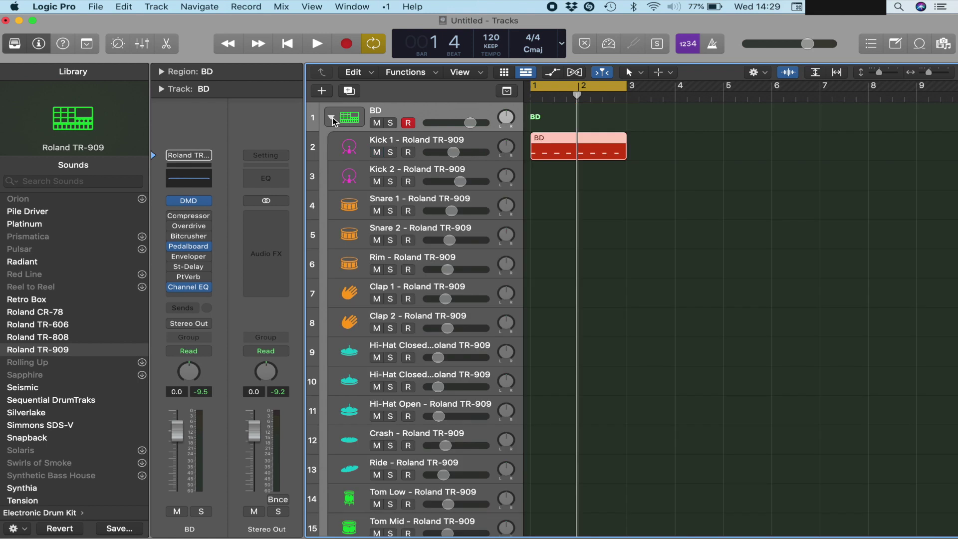
click(422, 143)
key(space)
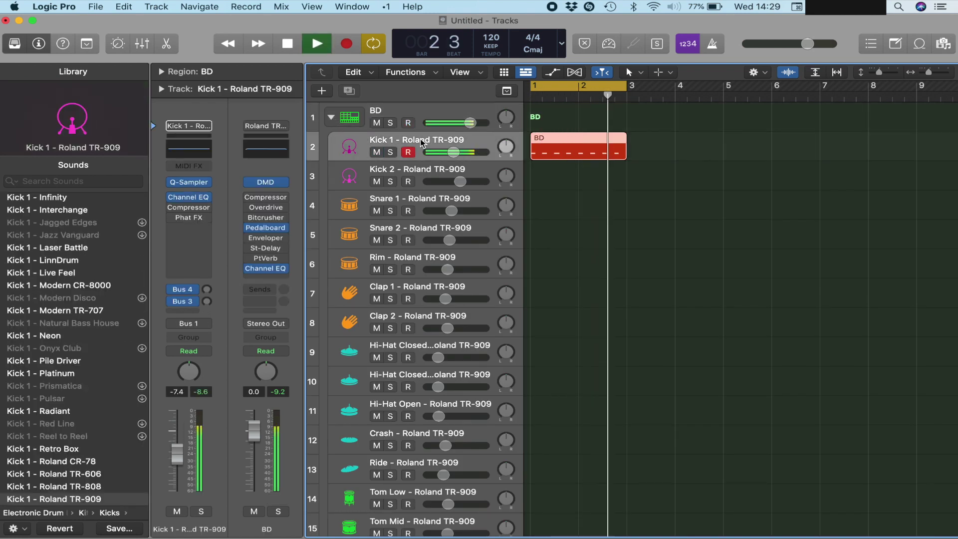
key(space)
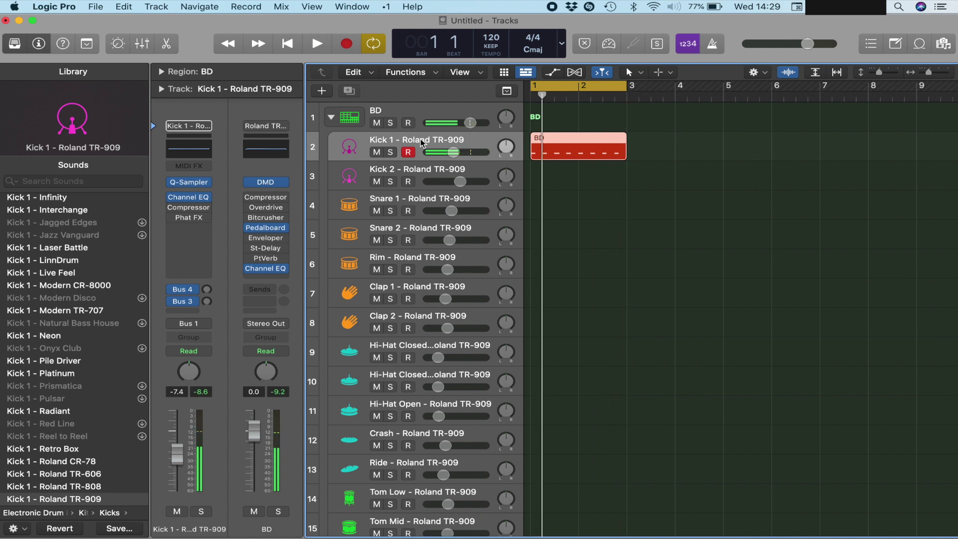
- Record an open hi-hat pattern over the two-bar loop on the Hi-Hat Open track
scroll(444, 257, down, 5)
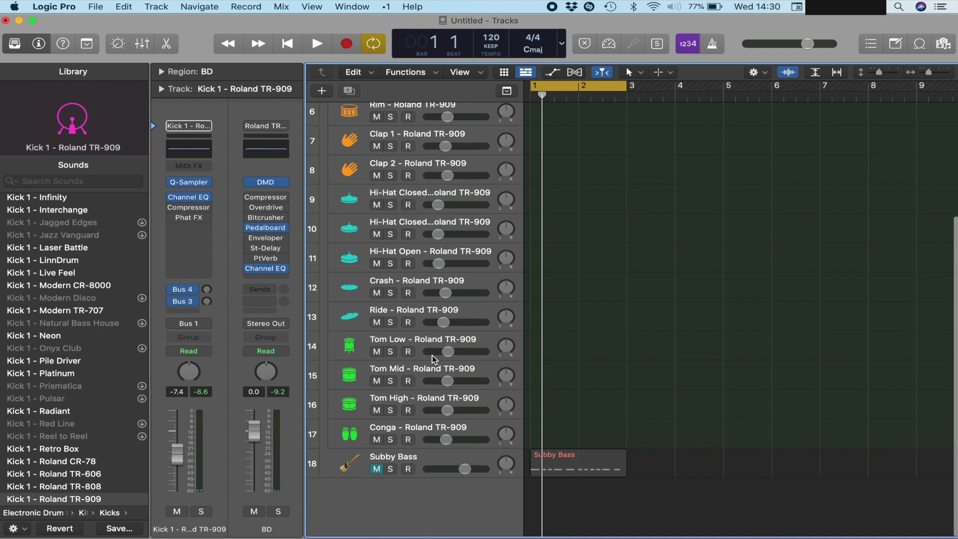
scroll(434, 358, up, 4)
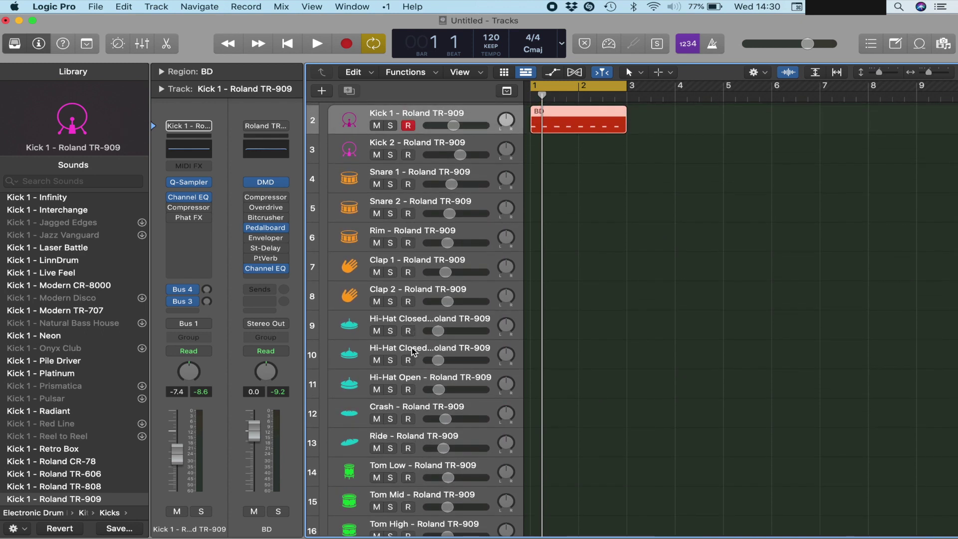
click(416, 380)
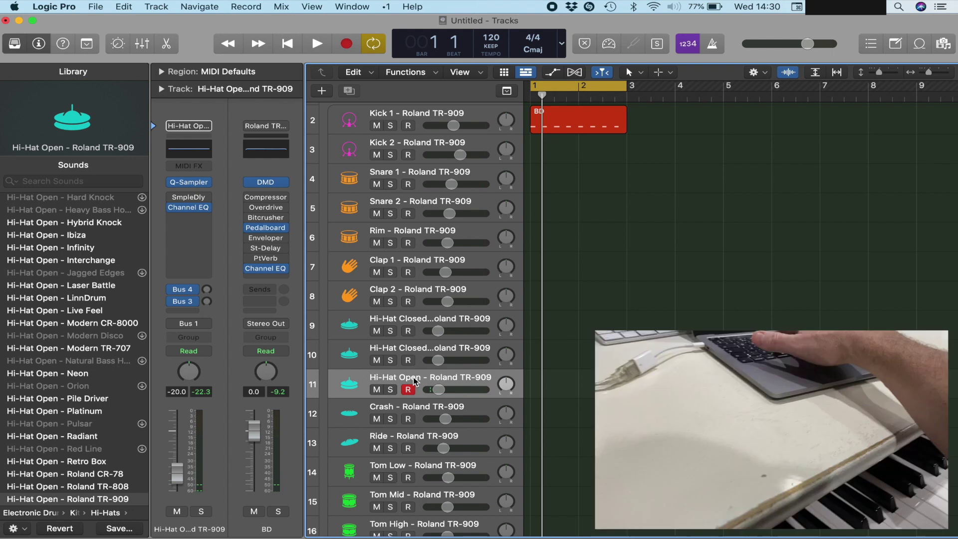
key(r)
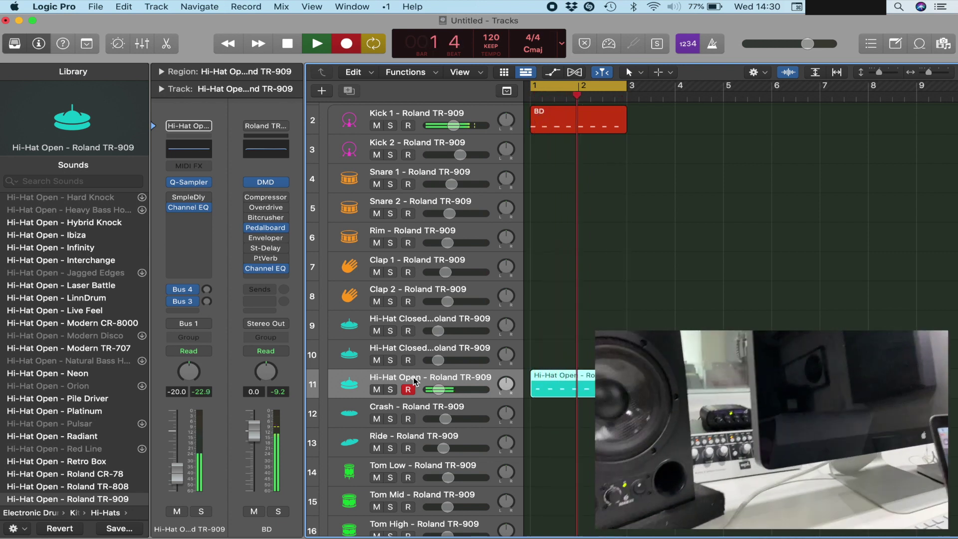
key(space)
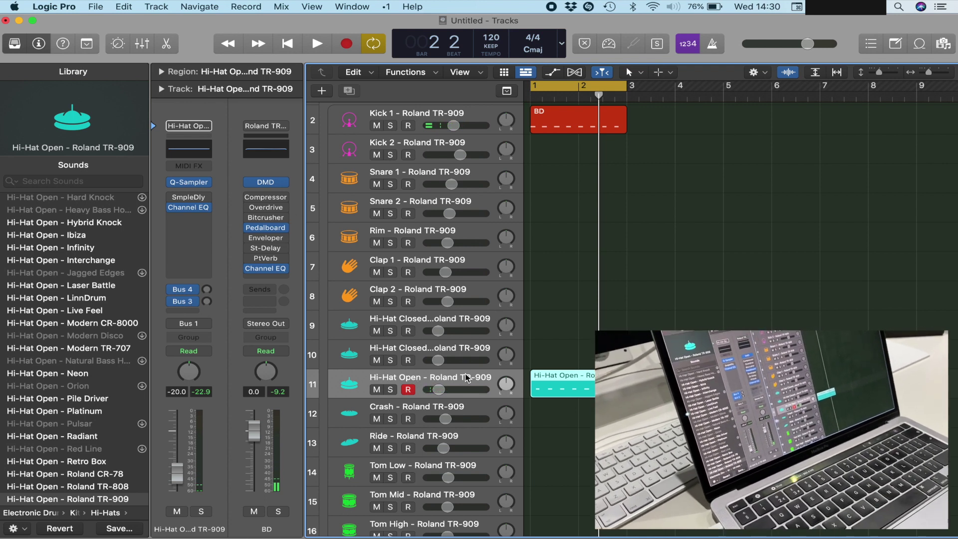
- Record a closed hi-hat pattern over the loop on the first Hi-Hat Closed track, ending the recording while playback continues
scroll(466, 378, down, 1)
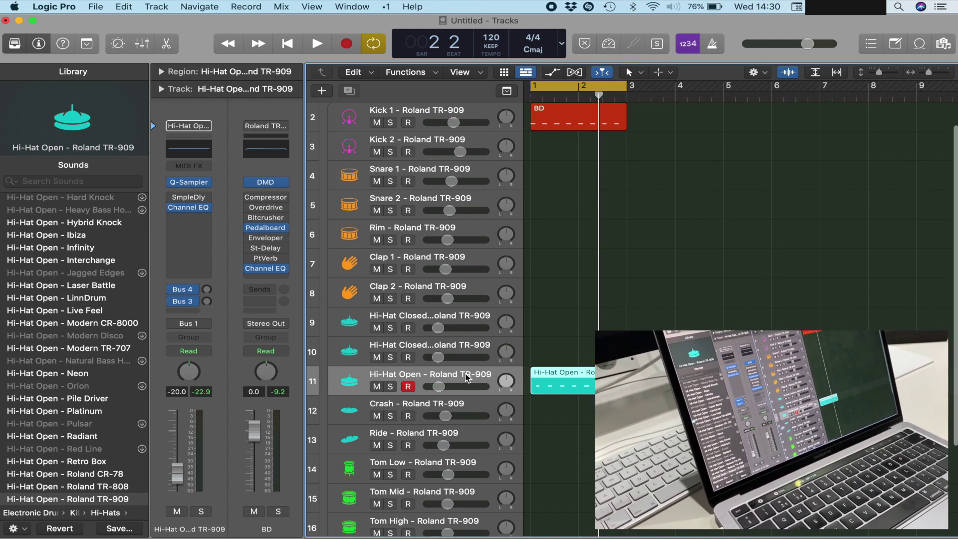
click(451, 315)
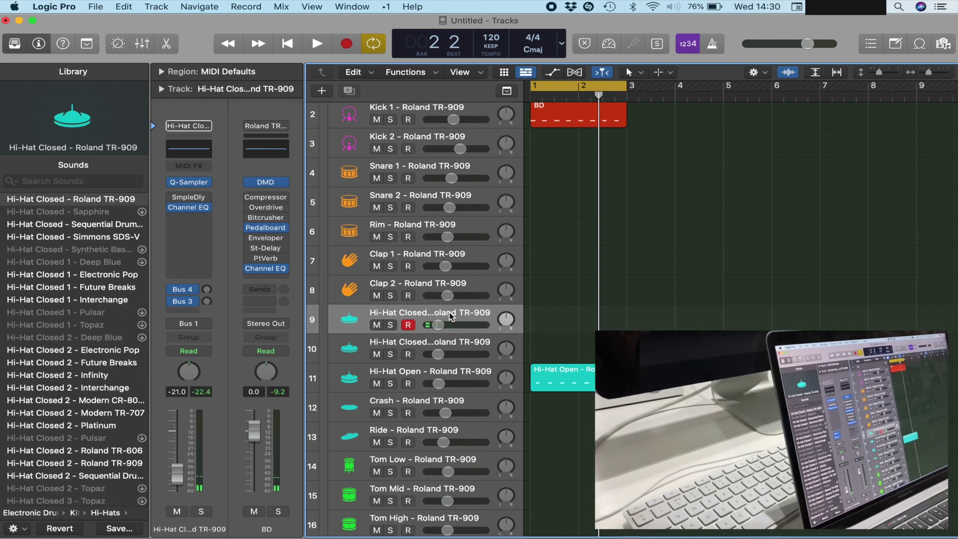
key(r)
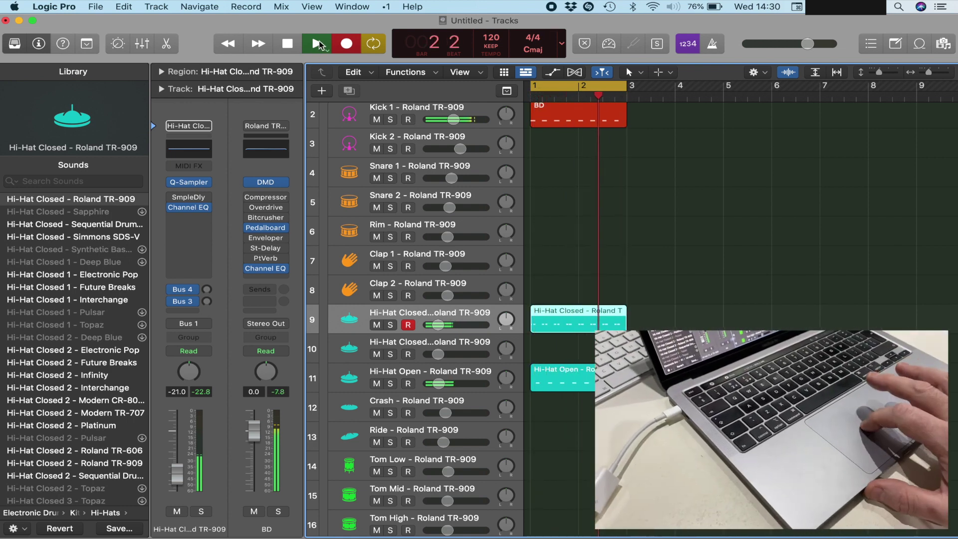
click(319, 43)
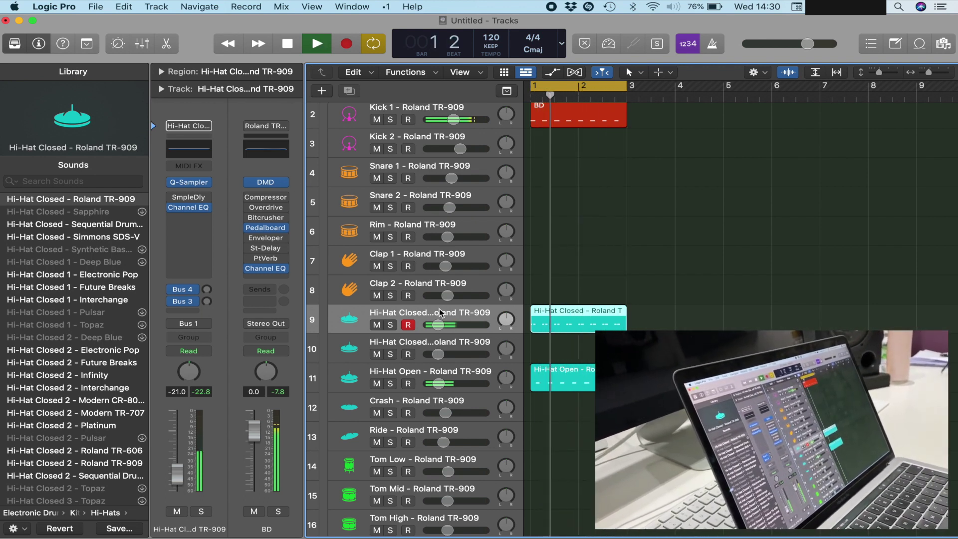
- Perform a clap part on the Clap 1 track during loop playback and capture it as a recording
click(413, 255)
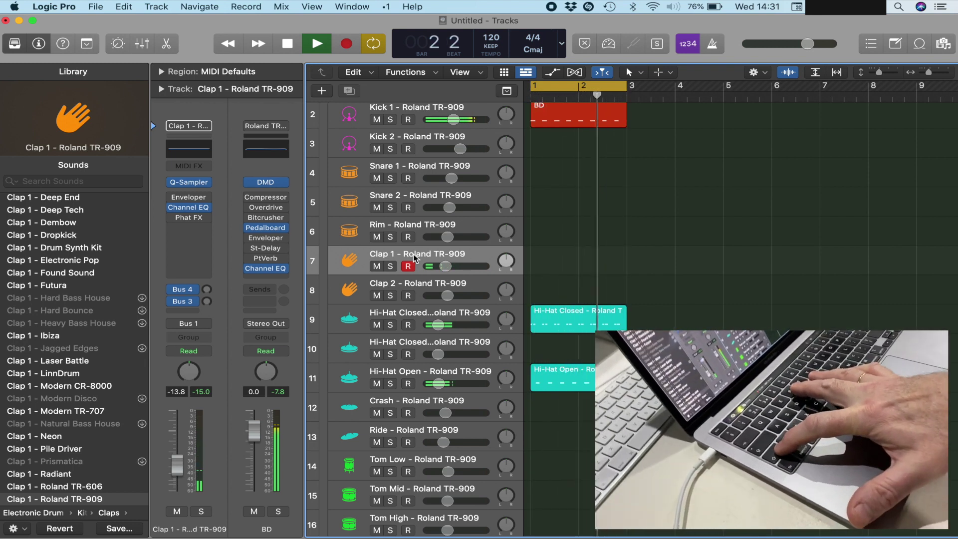
key(shift+r)
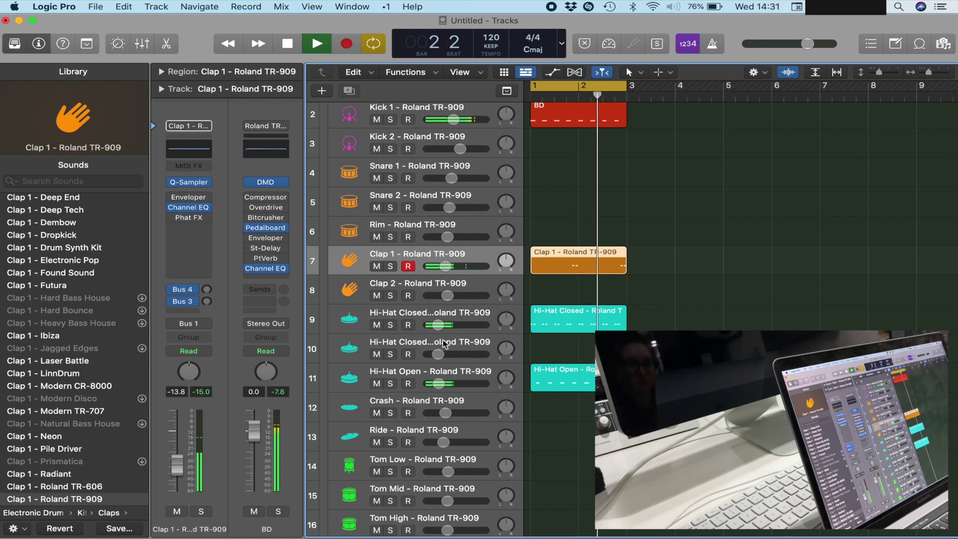
- Select the Conga track at the end of the TR-909 kit and stop playback to audition its sound
scroll(426, 351, down, 1)
scroll(425, 351, down, 8)
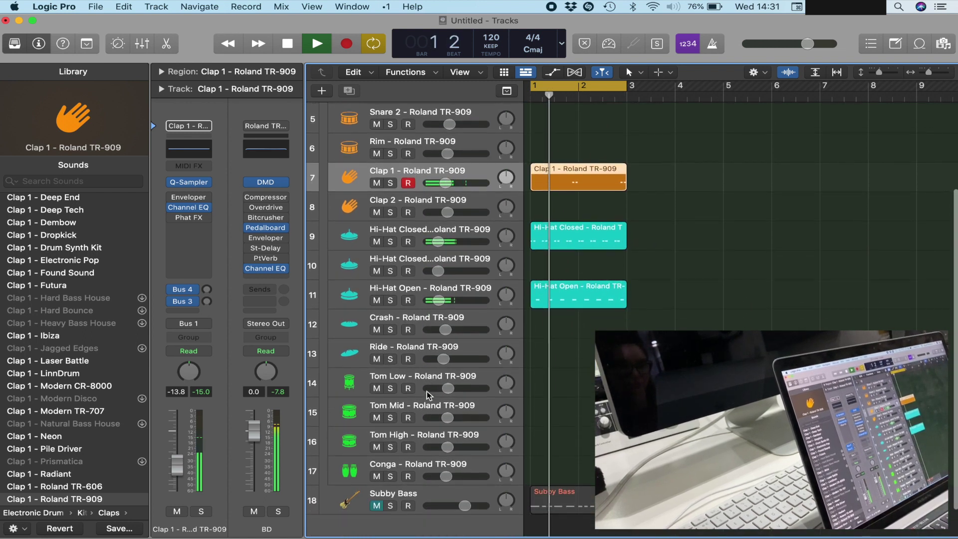
click(416, 432)
key(space)
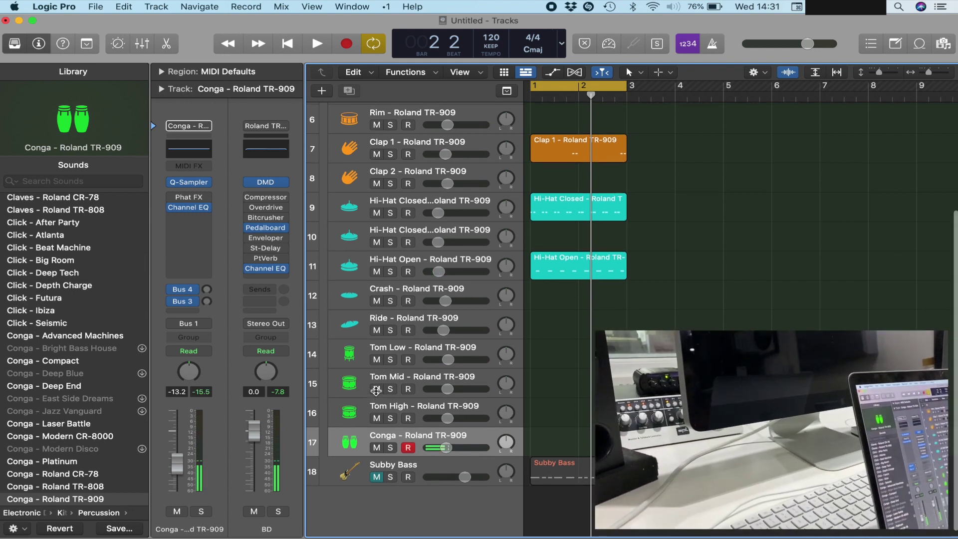
- Collapse the BD drum stack and add a new software instrument track below Subby Bass
scroll(376, 391, up, 5)
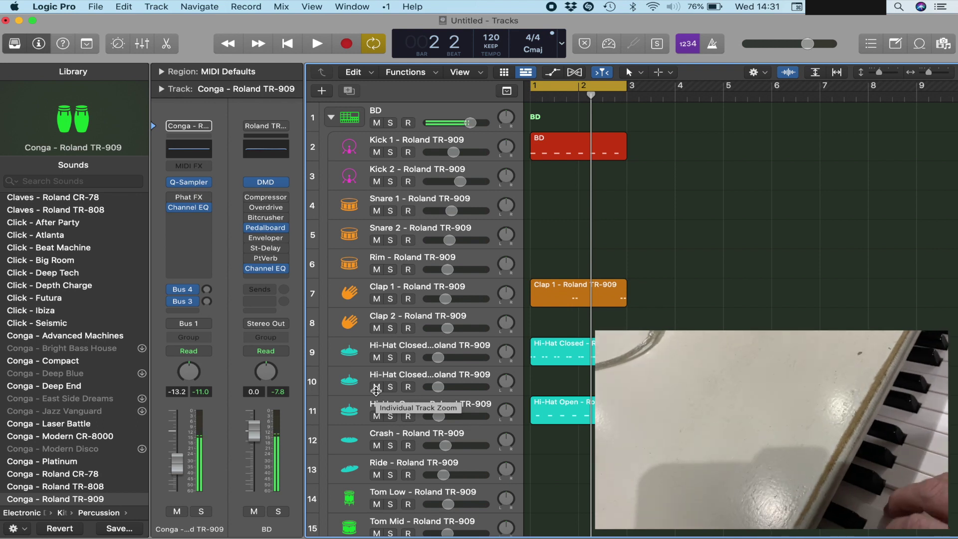
click(330, 118)
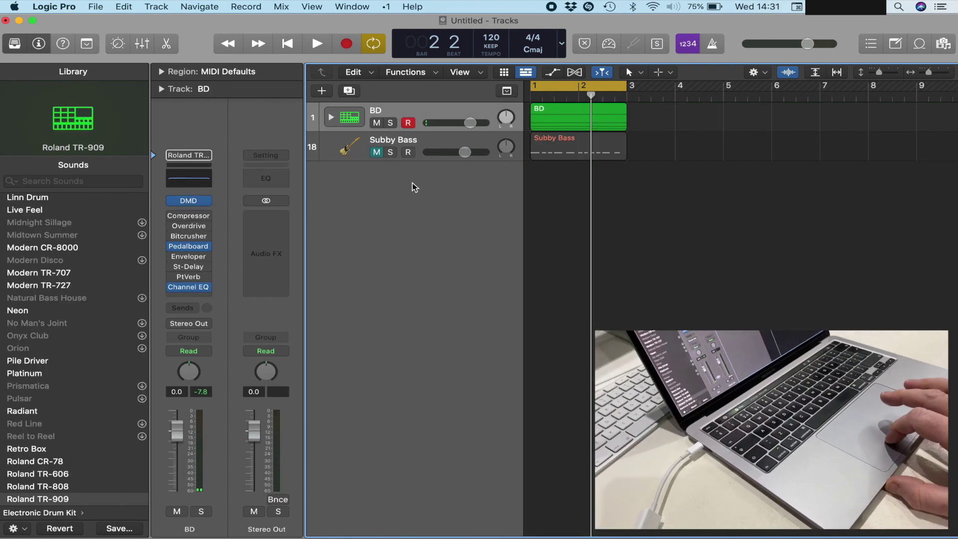
double_click(412, 183)
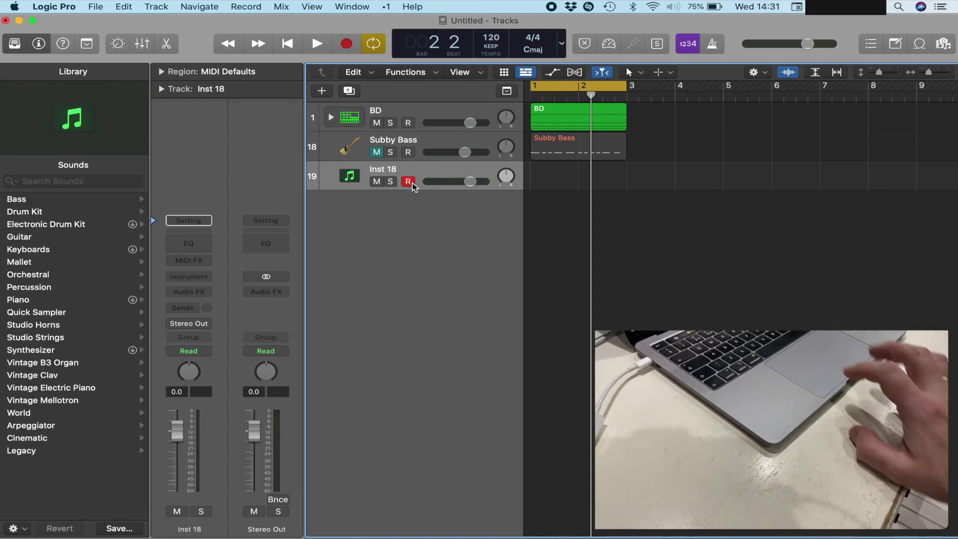
- Load the Latin+ kit from the Library's Percussion Producer Kits onto the new instrument track
click(33, 214)
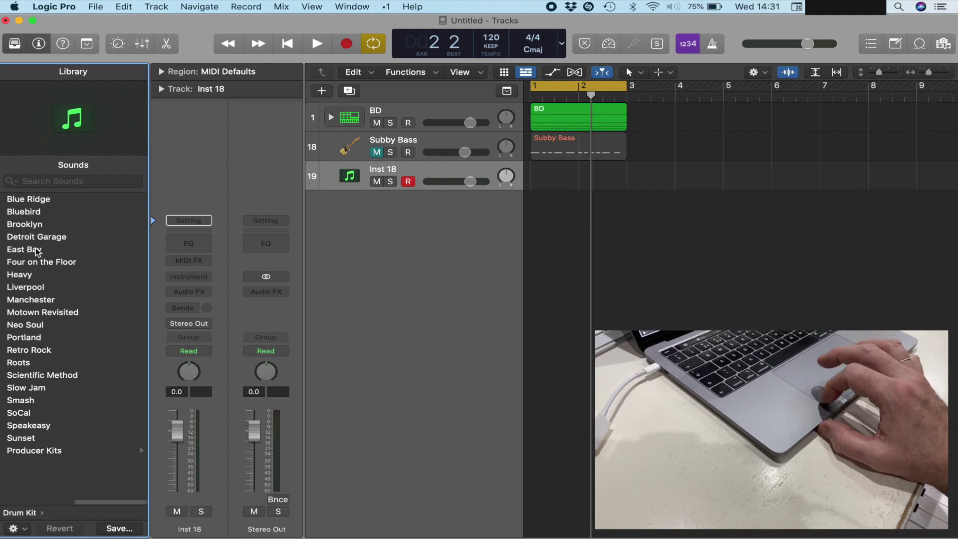
scroll(35, 247, left, 5)
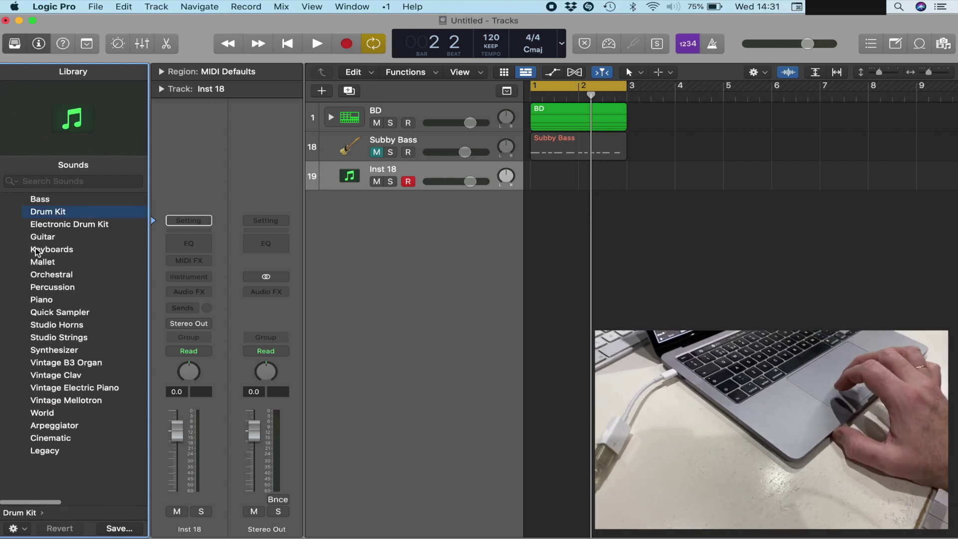
click(34, 288)
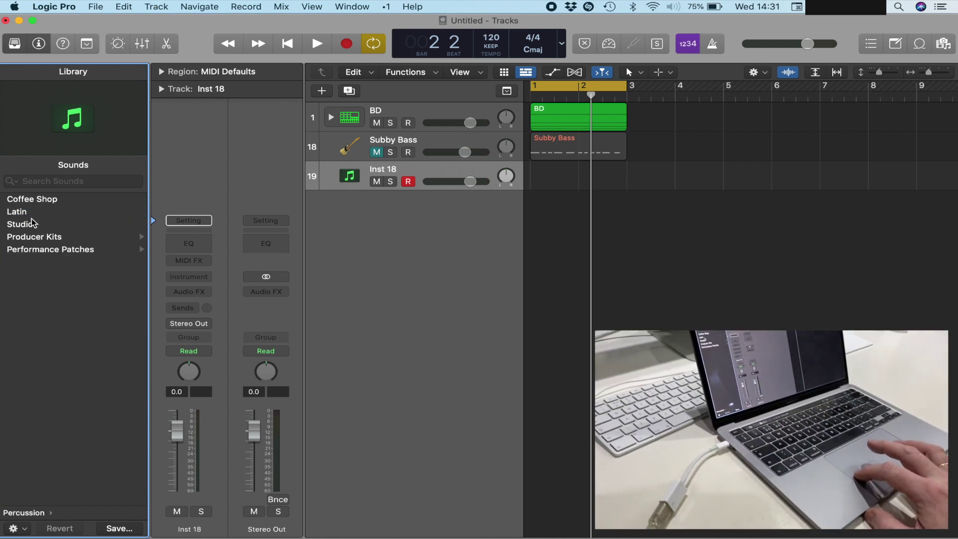
click(33, 236)
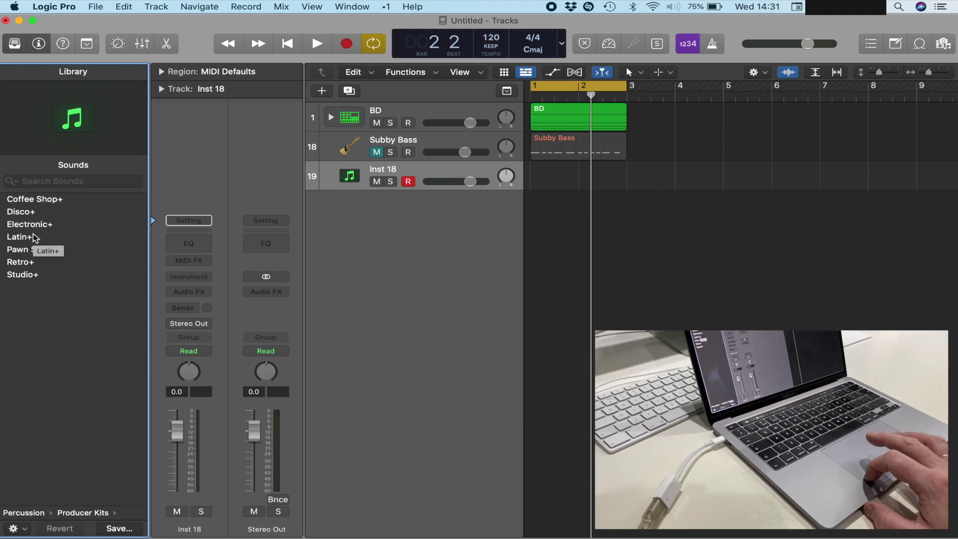
click(21, 240)
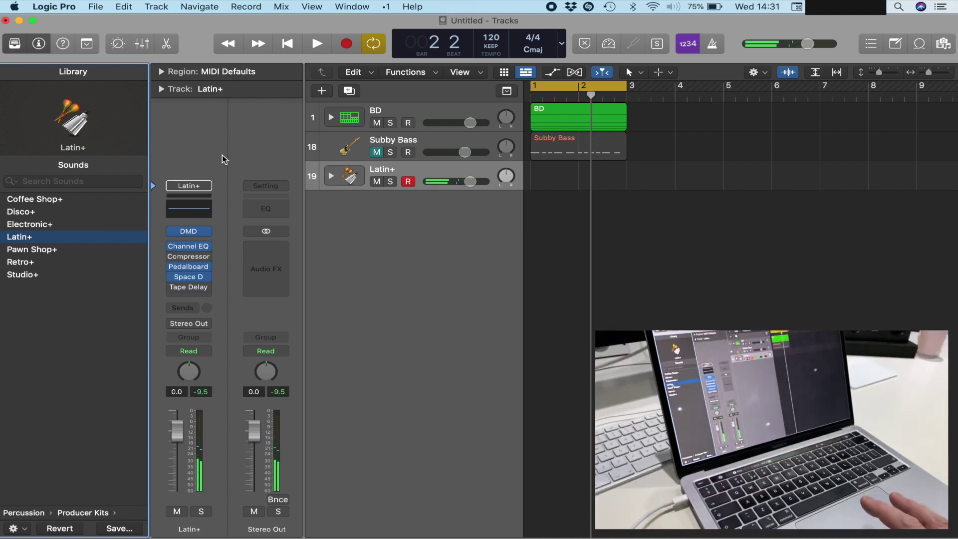
- Turn on Low Latency Mode and record a two-bar percussion pattern on the Latin+ track
click(608, 44)
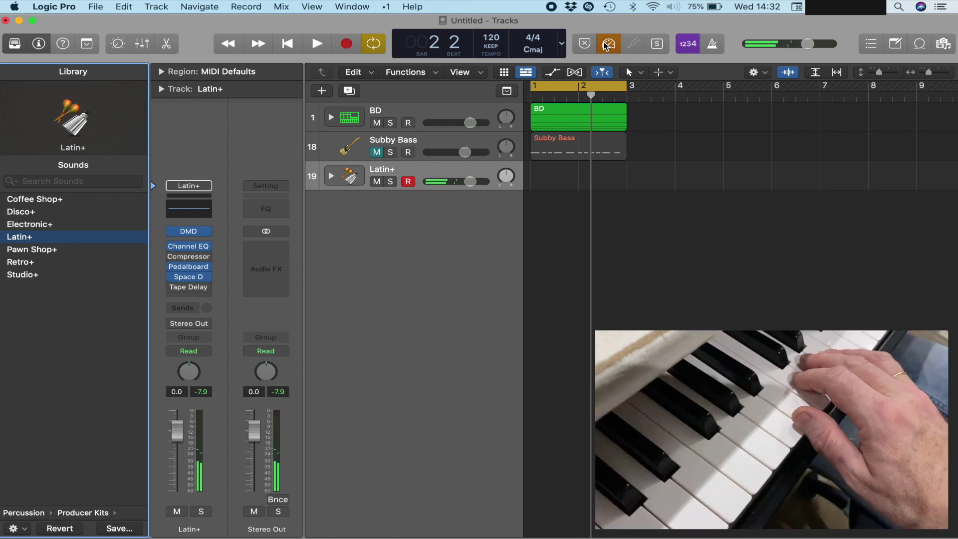
key(r)
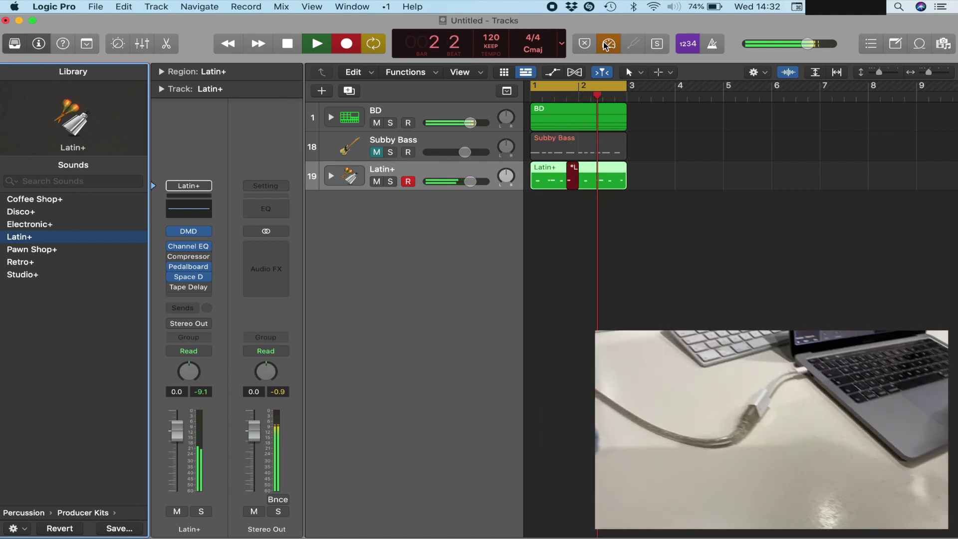
key(space)
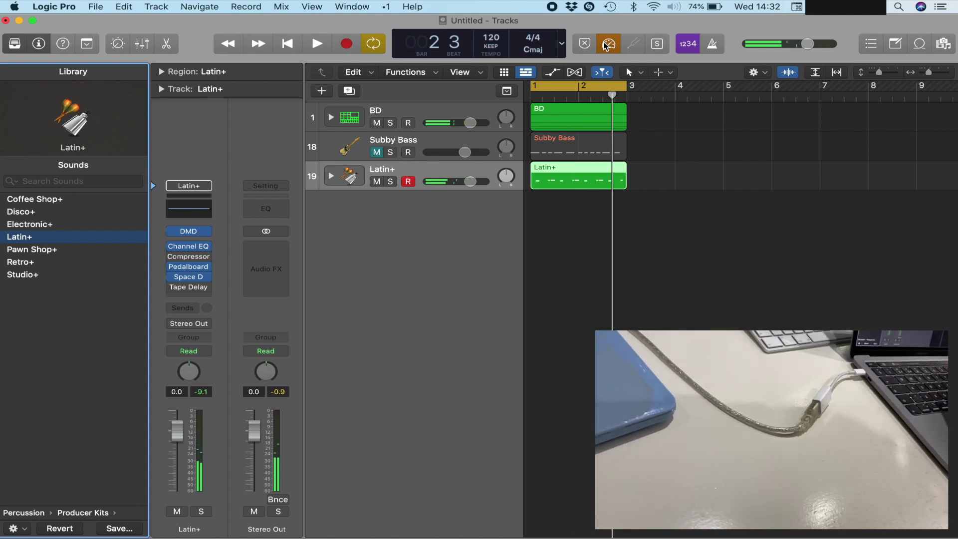
- Play back the loop and open the Latin+ region in the Piano Roll
key(space)
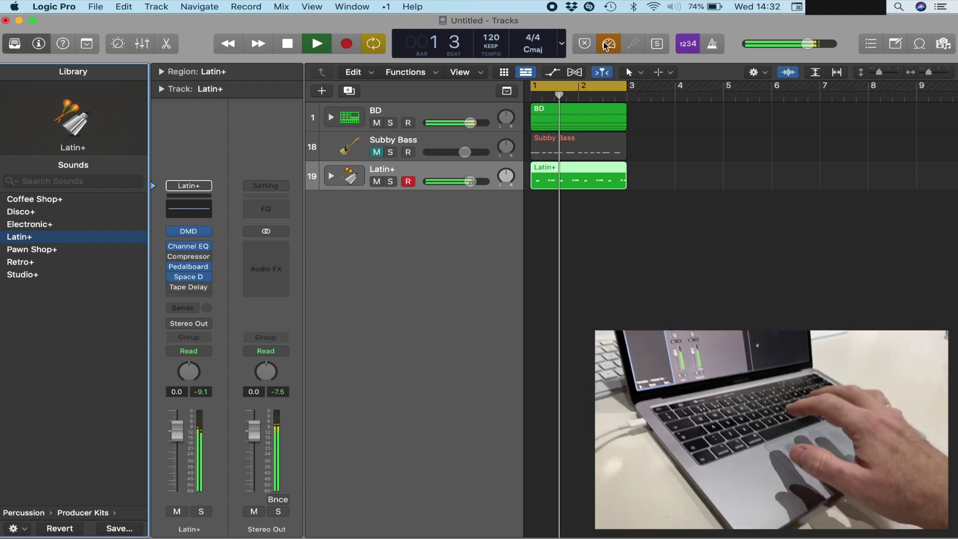
key(super+4)
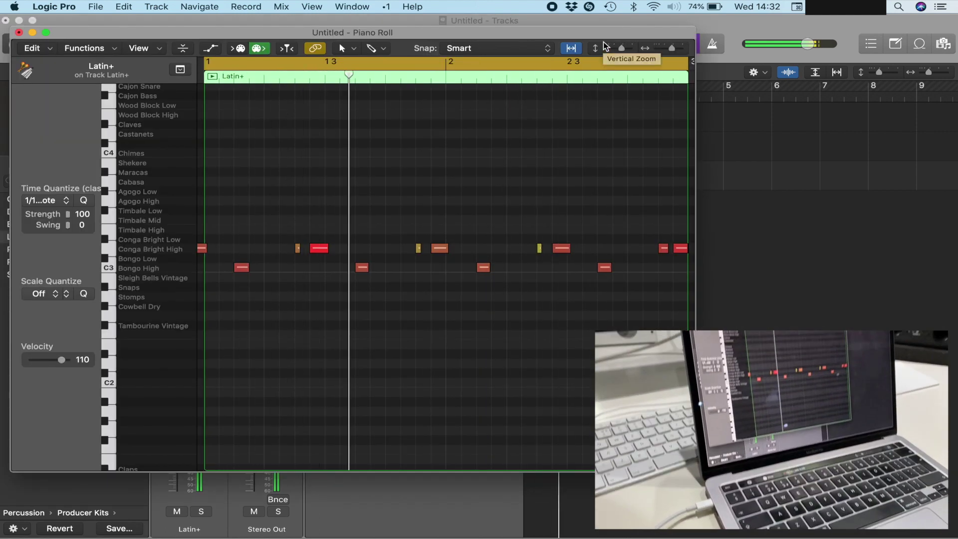
- Close the Piano Roll, unmute the Subby Bass track and move it below the Latin+ track while the loop plays
key(super+w)
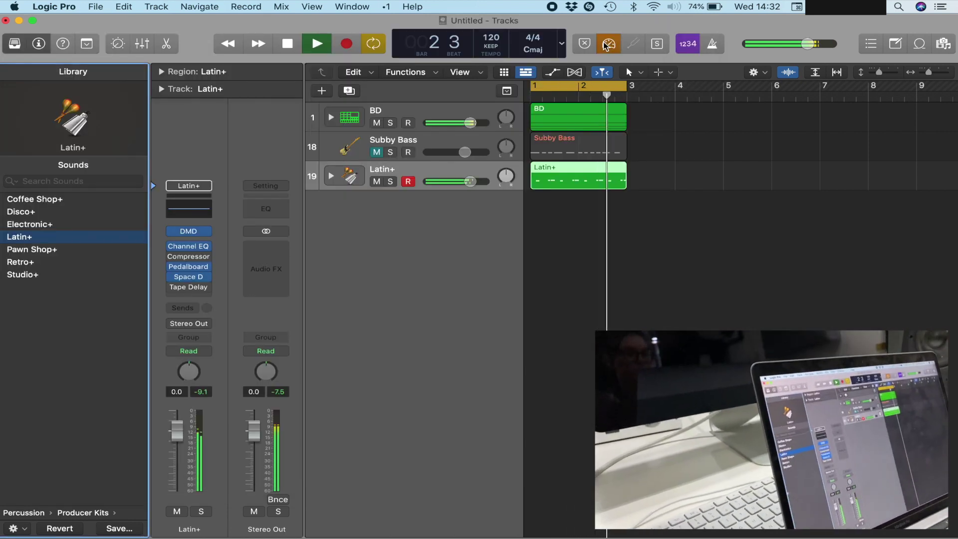
key(space)
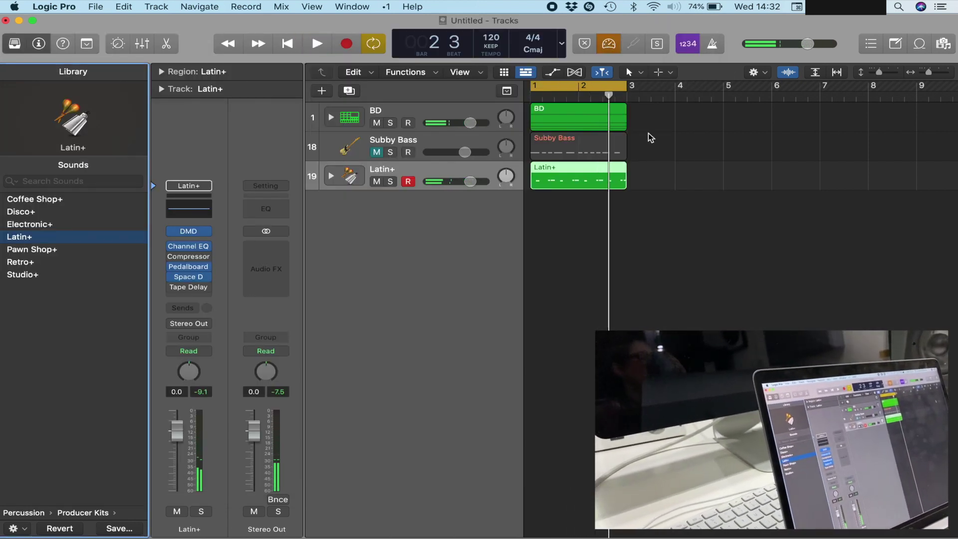
click(377, 153)
key(space)
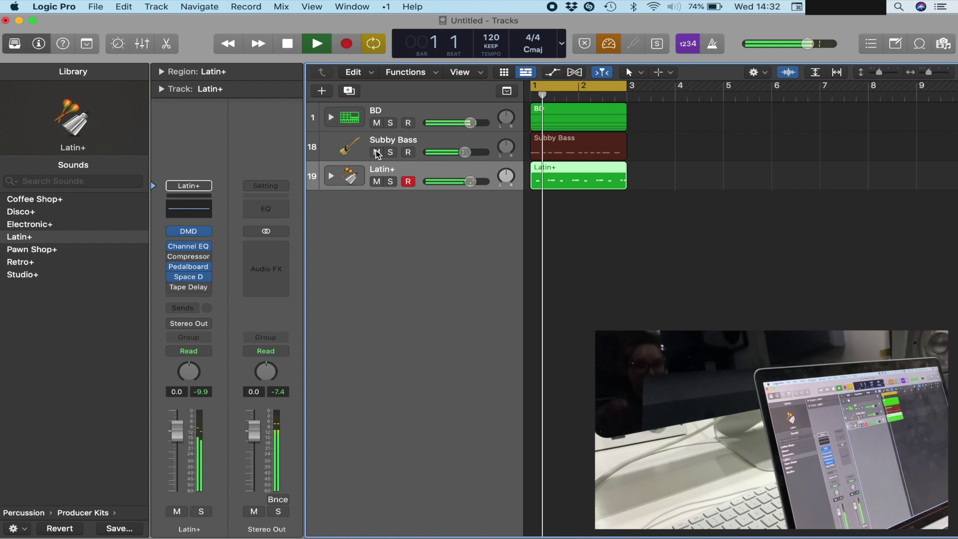
drag(421, 142, 422, 184)
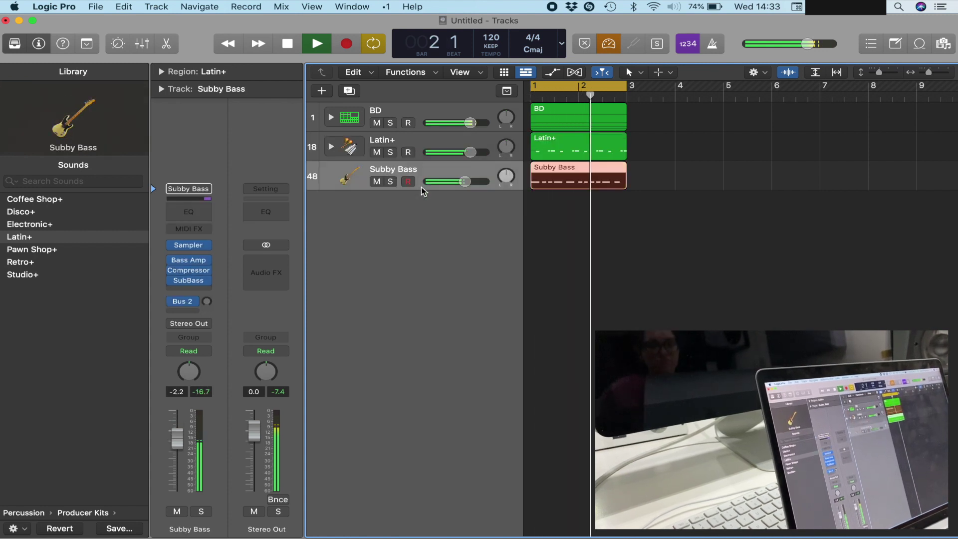
- Color the BD and Latin+ regions bright red
drag(674, 144, 601, 109)
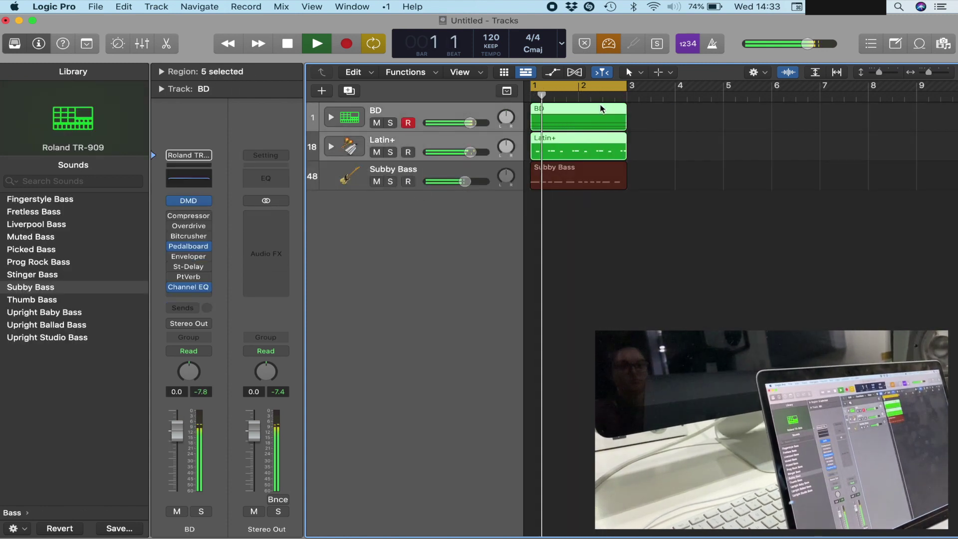
key(alt+c)
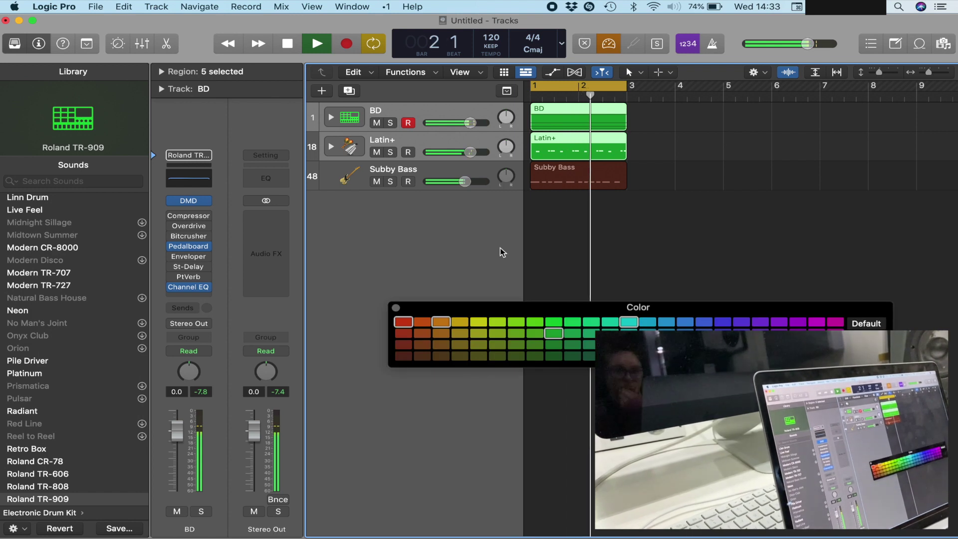
click(403, 321)
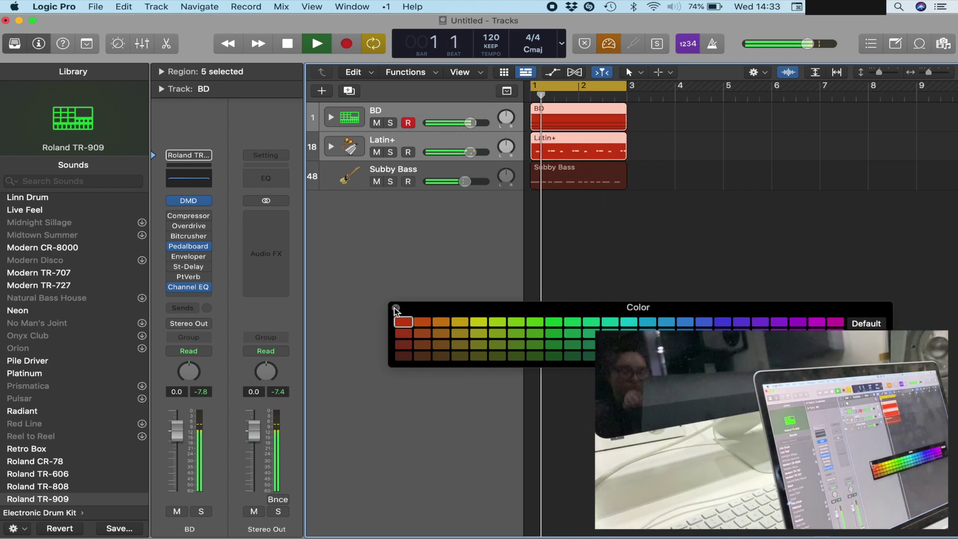
click(395, 308)
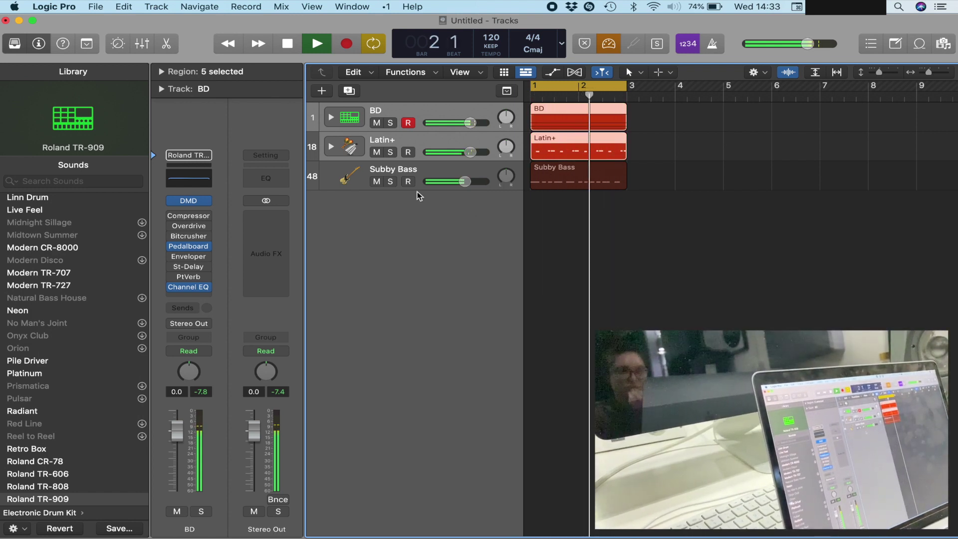
- Add a new software instrument track below Subby Bass and load the Synth Woodwind patch from the Library's Keyboards category
click(424, 174)
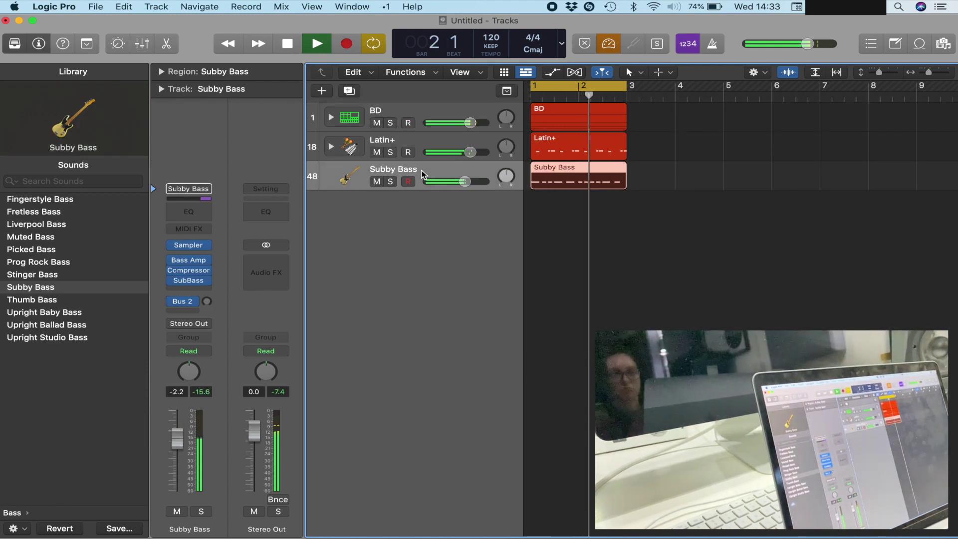
key(space)
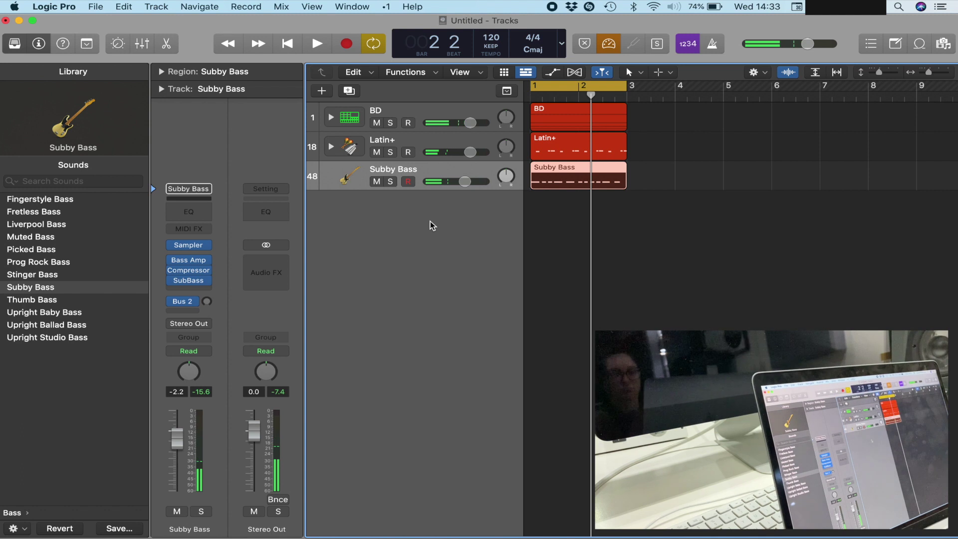
double_click(402, 213)
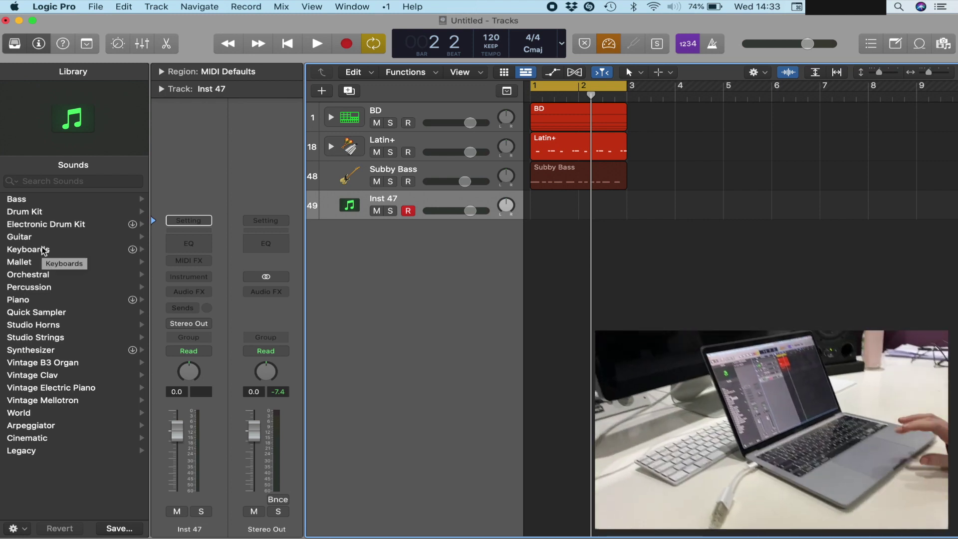
click(44, 251)
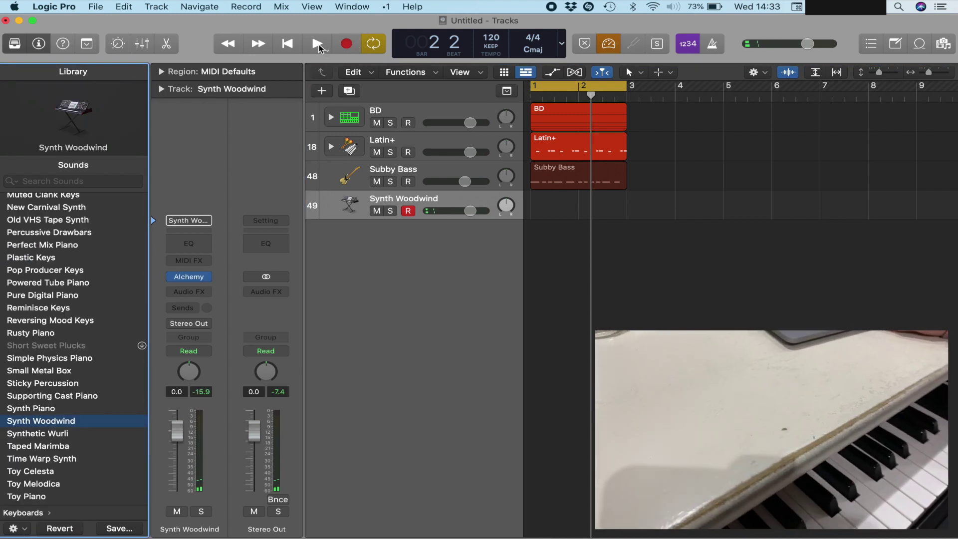
- Rehearse a melody over the loop, record it as a two-bar region on the Synth Woodwind track and play it back
click(318, 45)
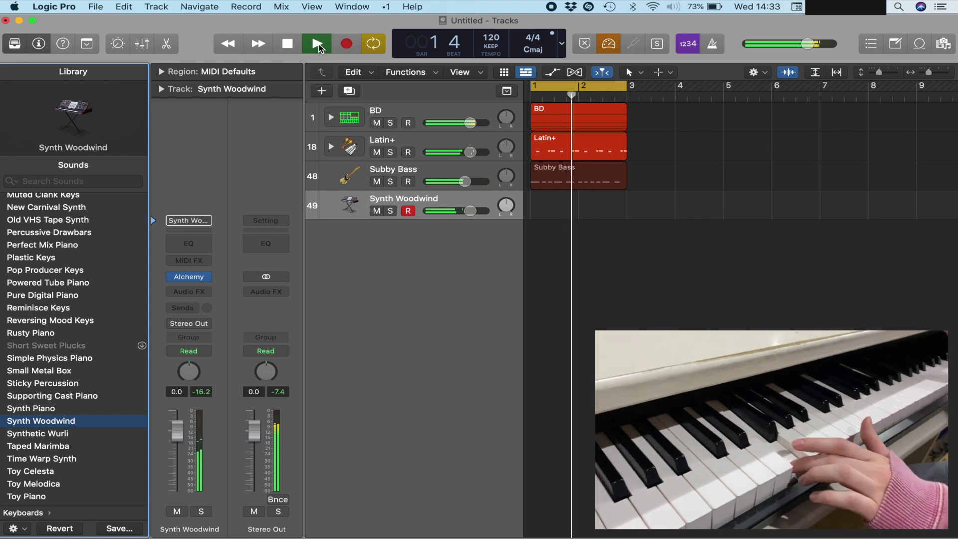
key(space)
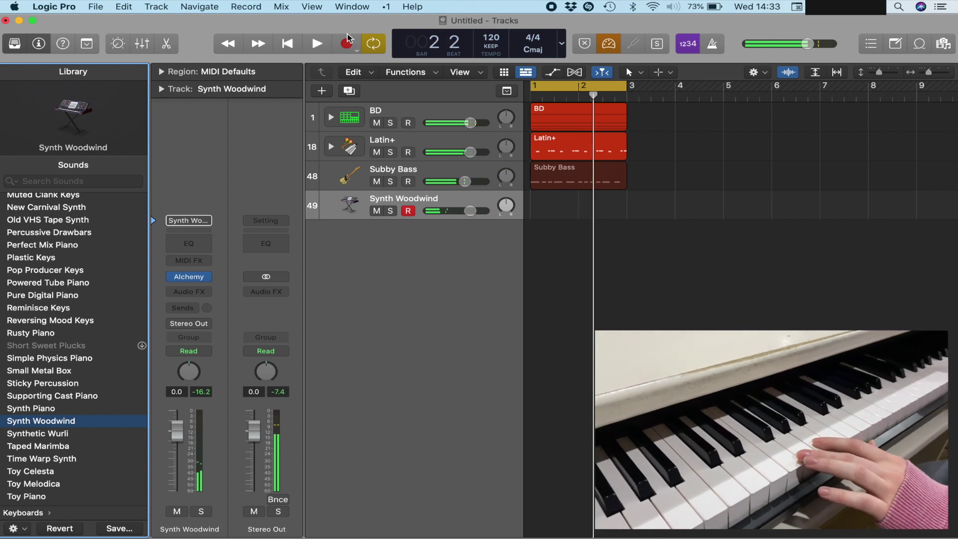
click(315, 44)
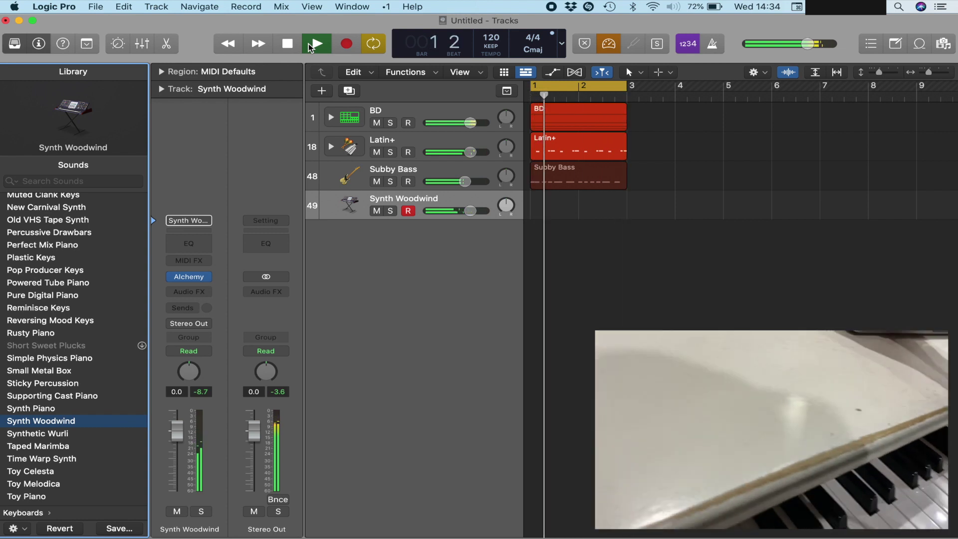
key(shift+r)
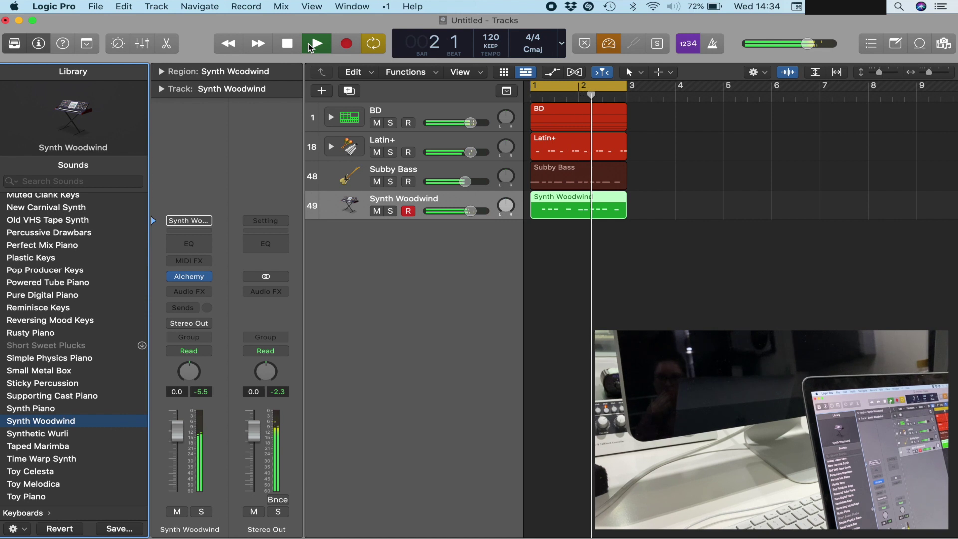
key(r)
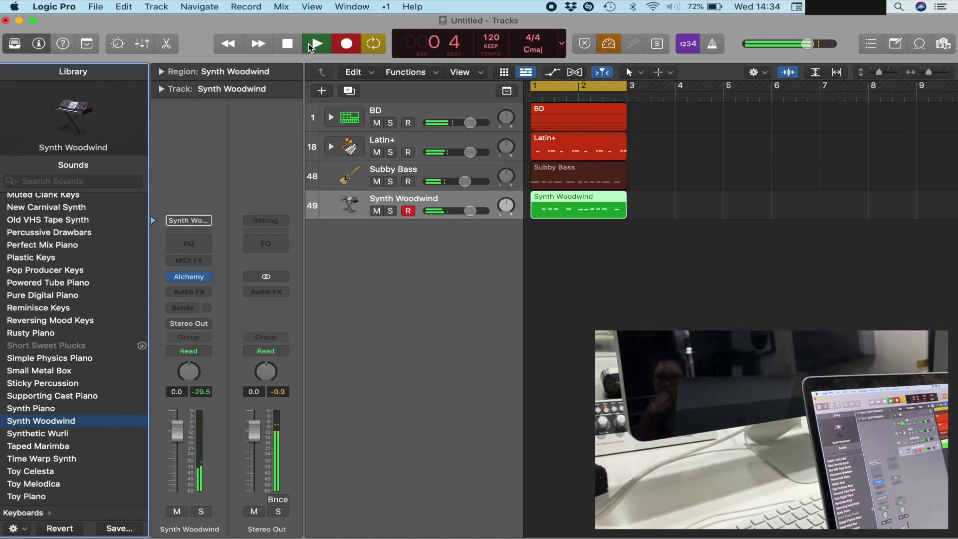
key(space)
click(316, 44)
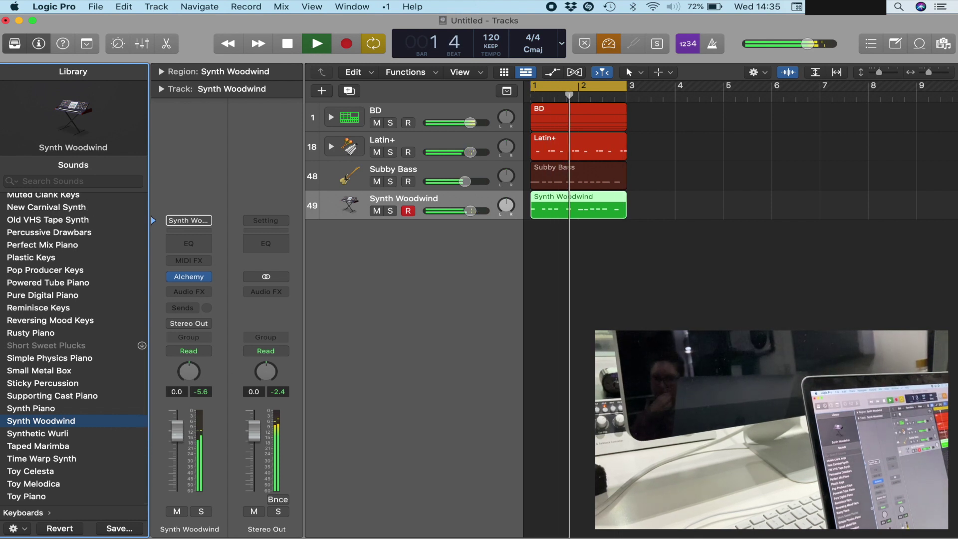
- Hide the Library and send the Synth Woodwind track to Bus 14 at -11.5 dB
click(16, 44)
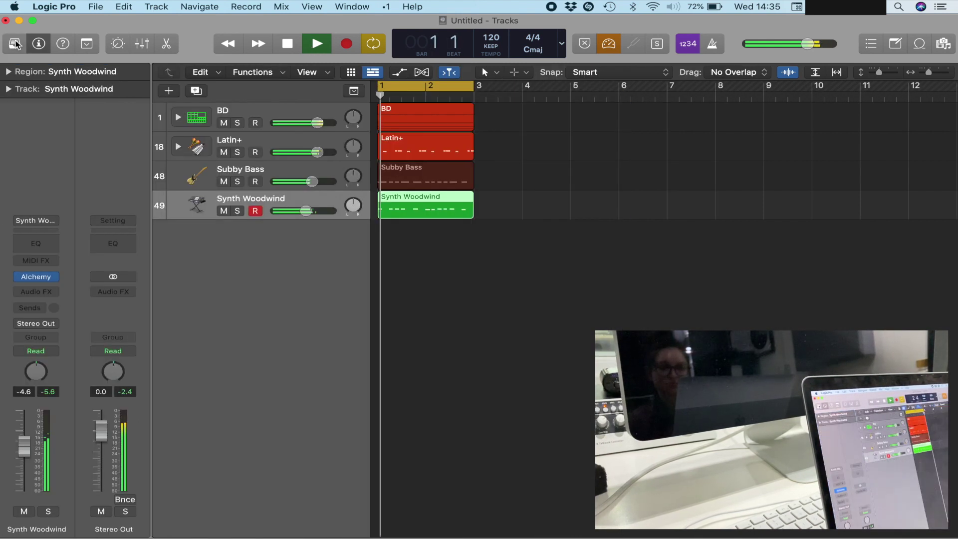
click(41, 309)
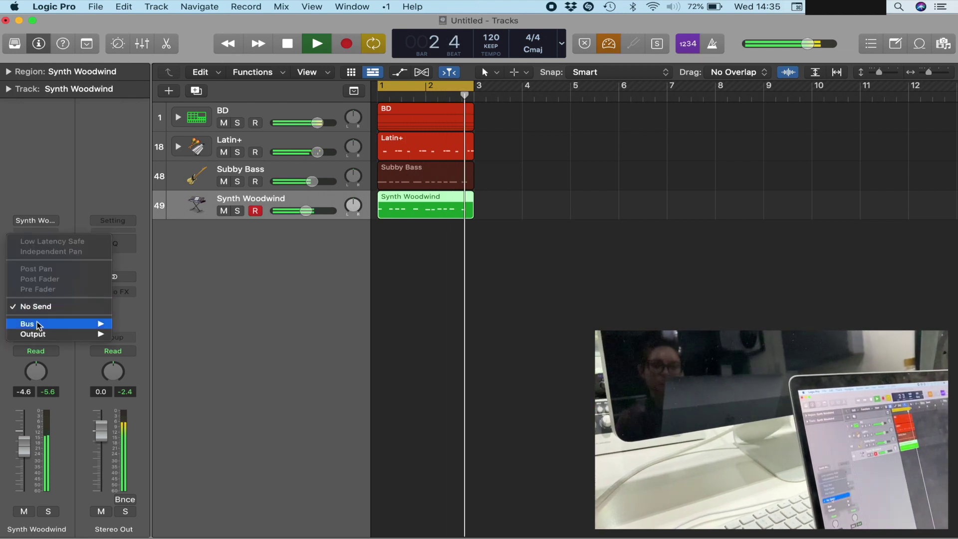
mouse_move(40, 324)
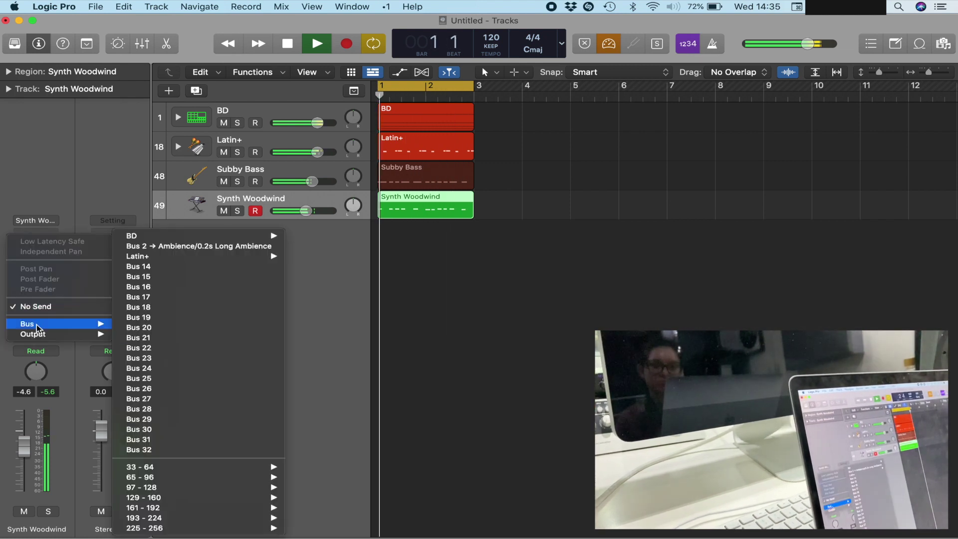
click(140, 266)
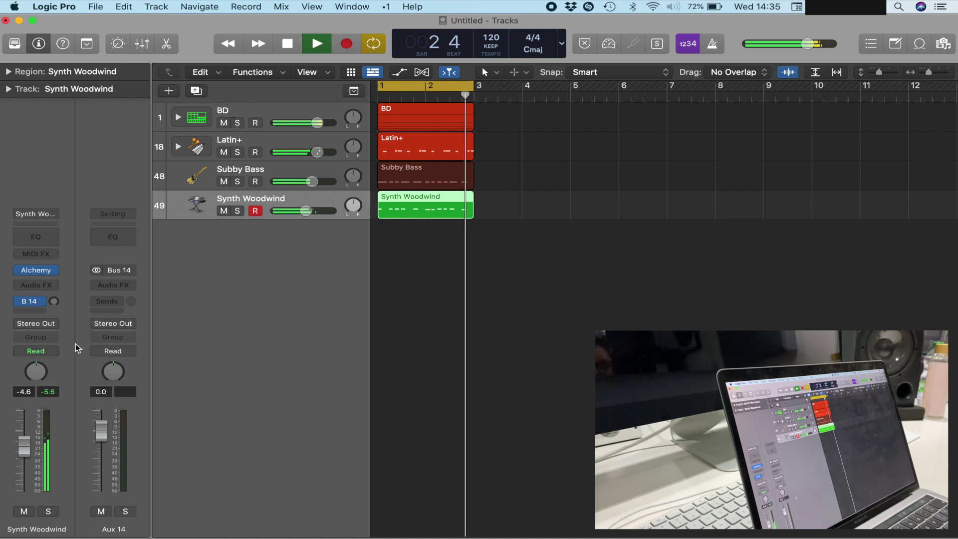
drag(54, 302, 54, 261)
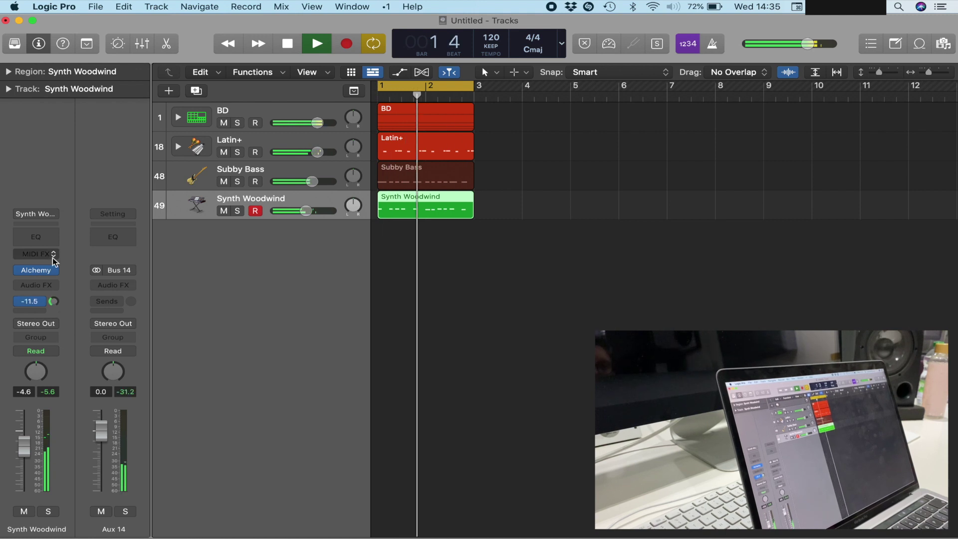
- Insert the Echo delay on Aux 14 and raise the Synth Woodwind track's Bus 14 send level
click(133, 286)
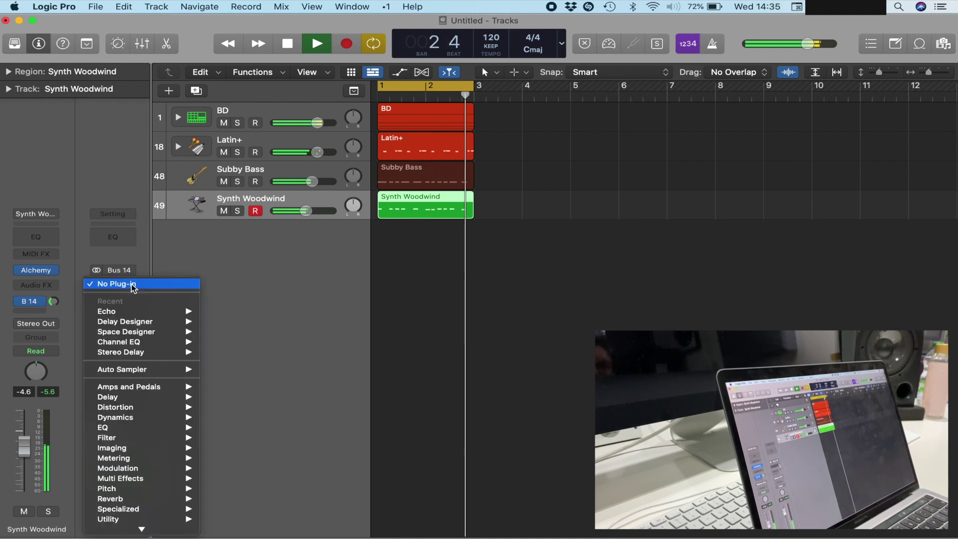
mouse_move(149, 396)
mouse_move(229, 400)
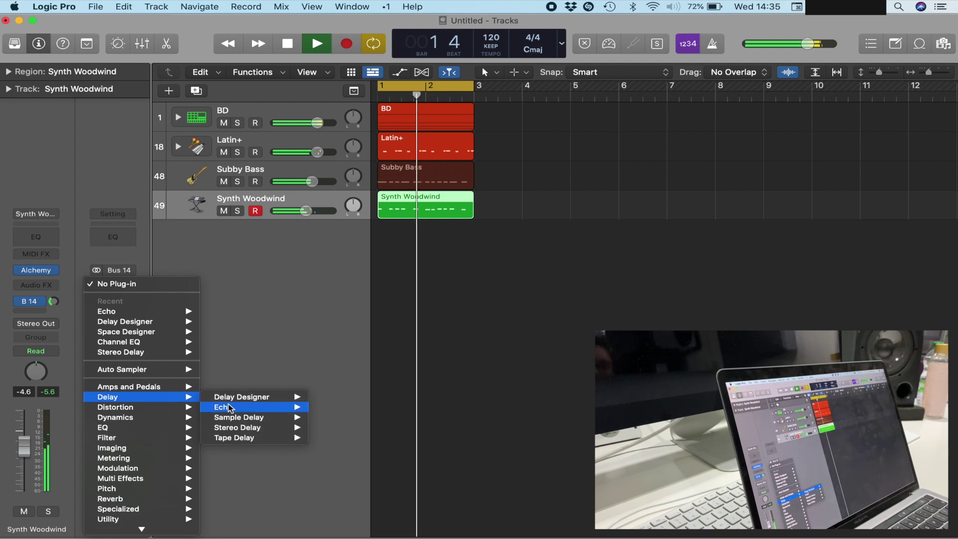
click(331, 408)
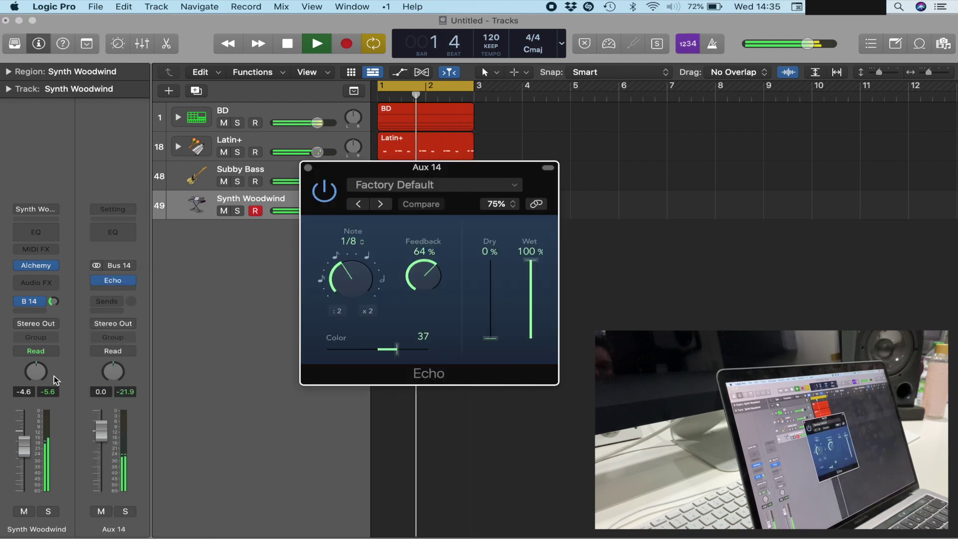
mouse_move(52, 300)
mouse_down()
mouse_move(49, 270)
mouse_move(49, 287)
mouse_up()
- Check the Alchemy performance controls, close the plug-in windows and lower the Synth Woodwind volume to -8.2 dB
mouse_move(35, 267)
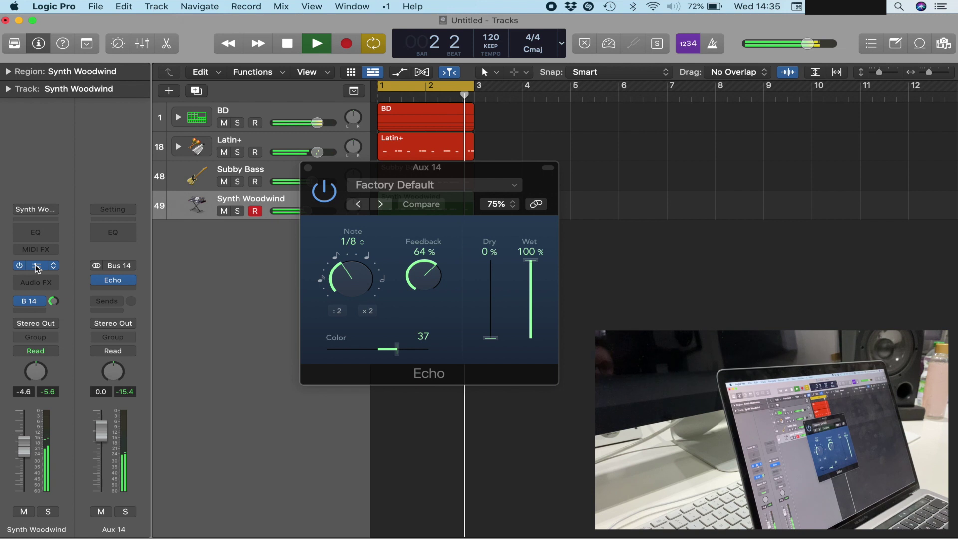
click(37, 267)
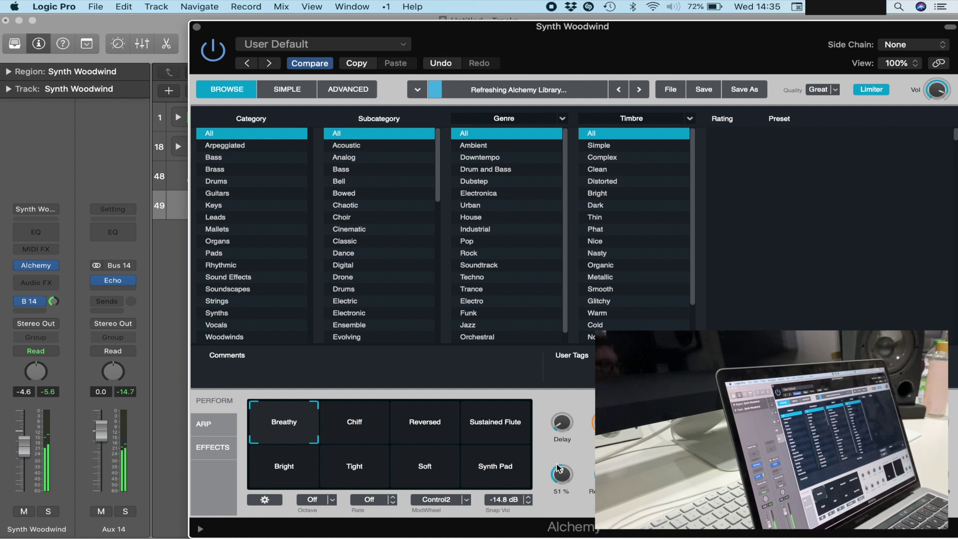
click(198, 28)
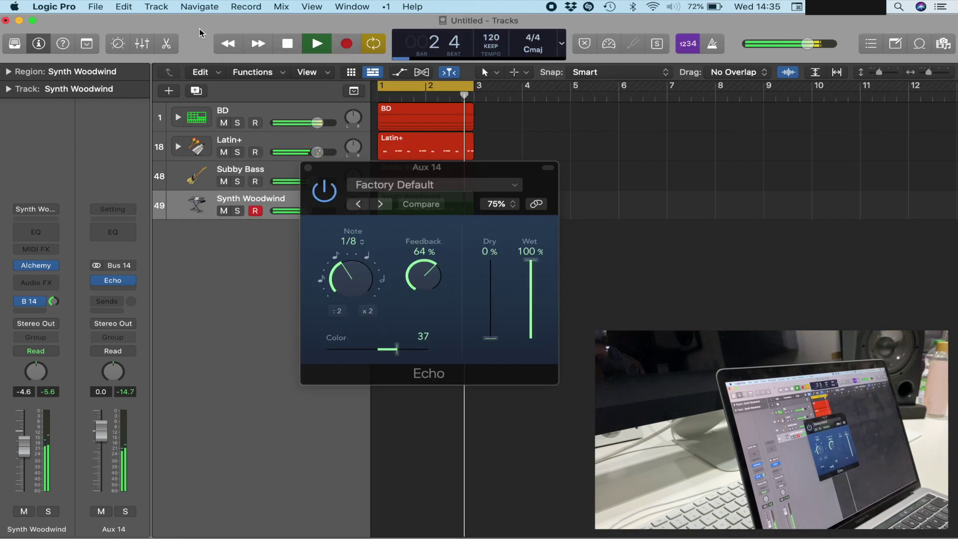
click(308, 169)
drag(310, 211, 300, 211)
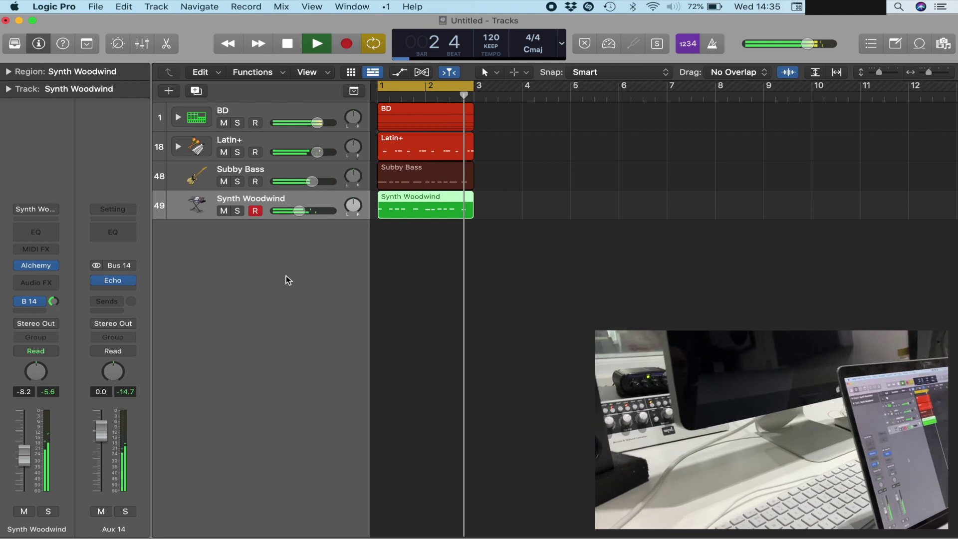
- Load the factory Dance channel strip setting on the Stereo Out channel
click(274, 173)
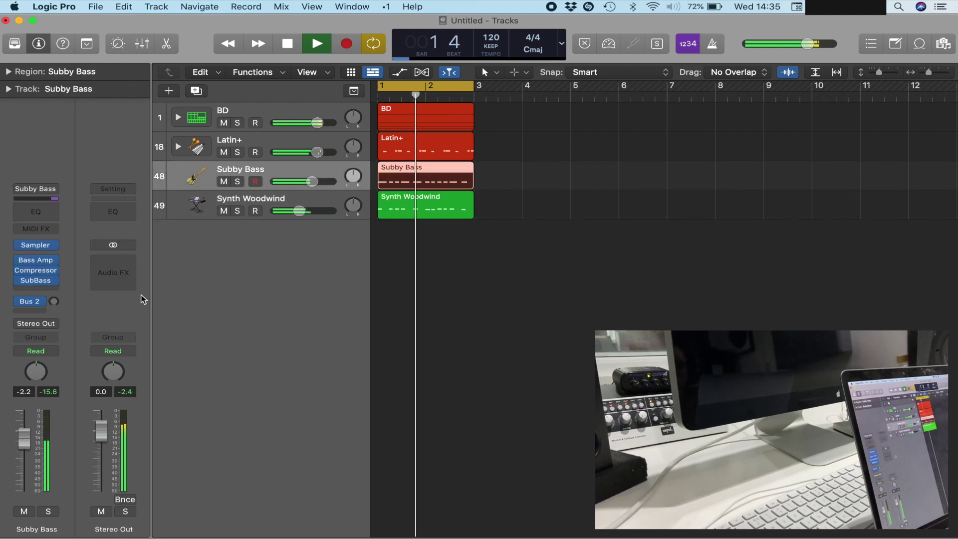
click(132, 263)
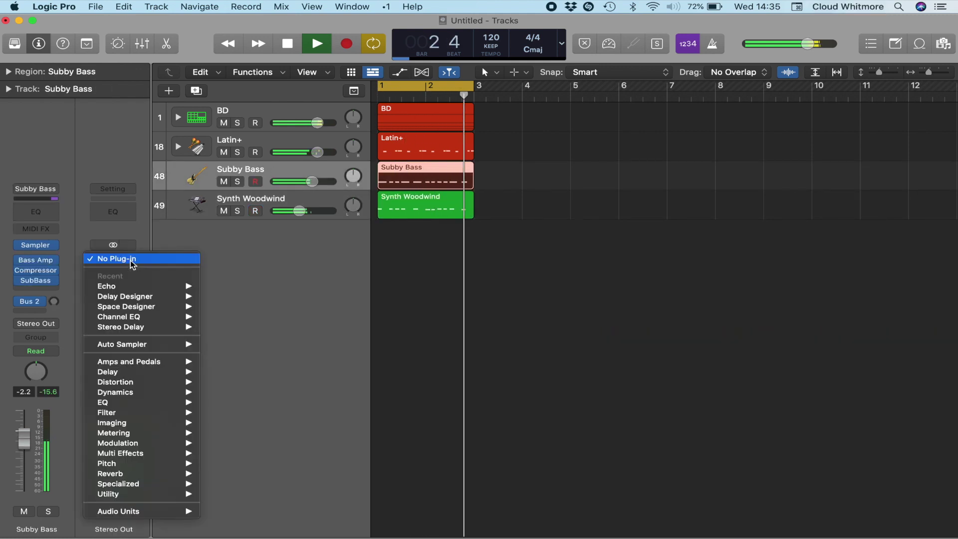
mouse_move(138, 381)
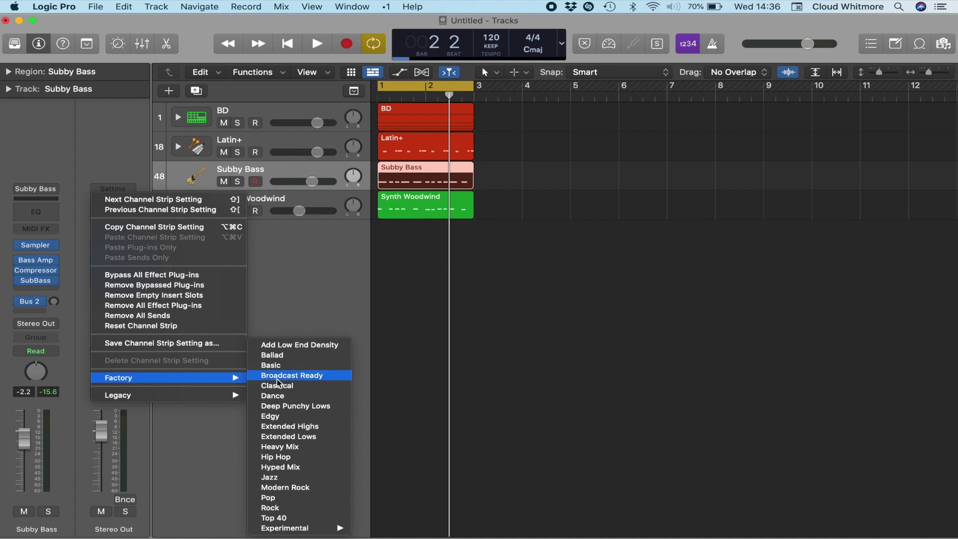
click(294, 399)
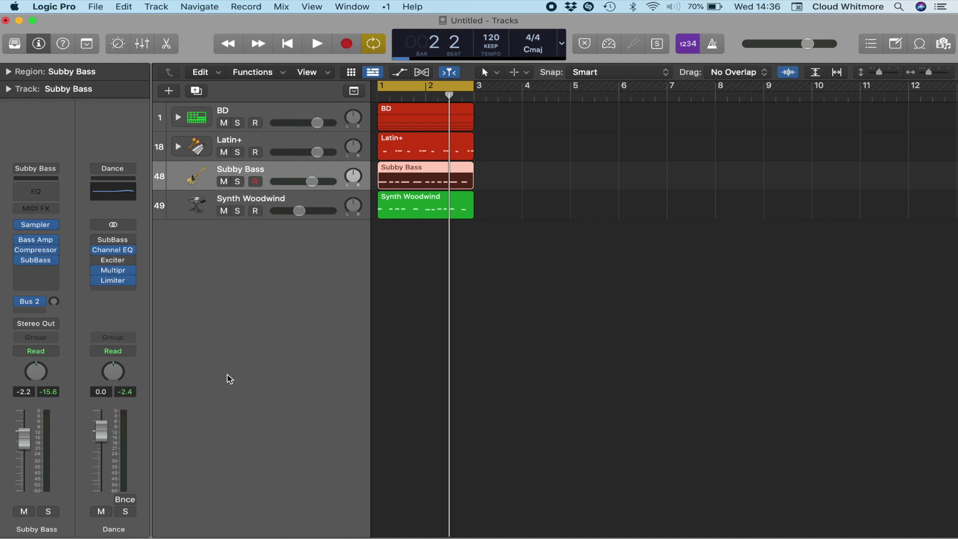
- Play back the loop and open the Limiter on the stereo output channel
key(space)
mouse_move(115, 284)
click(114, 281)
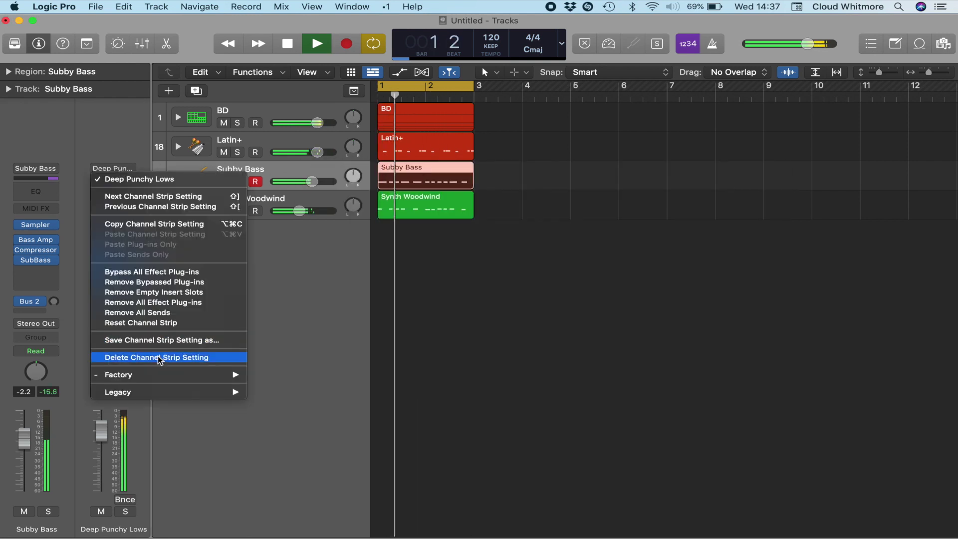
- Load the factory Dance setting on the stereo output, then view its Channel EQ and audition the Multipressor bypassed and active
mouse_move(234, 375)
click(273, 396)
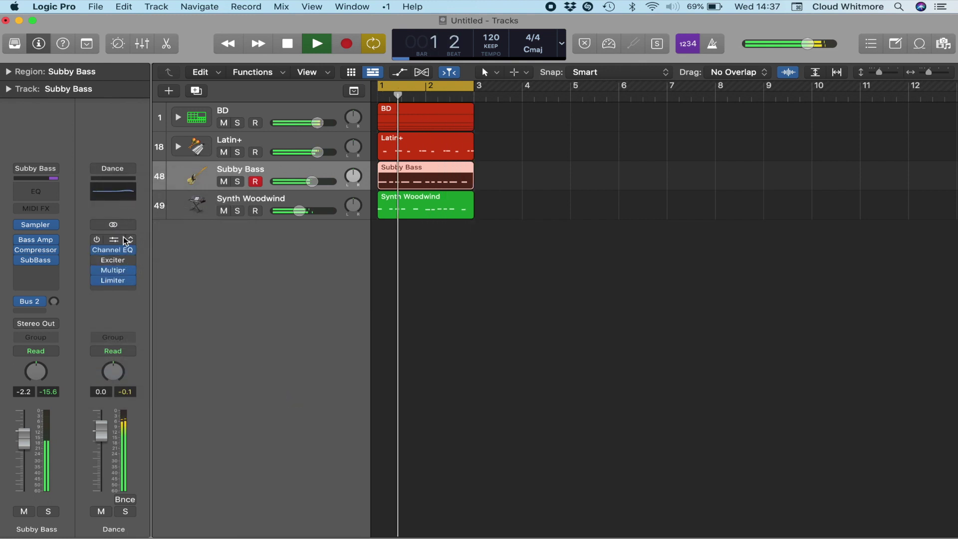
click(115, 252)
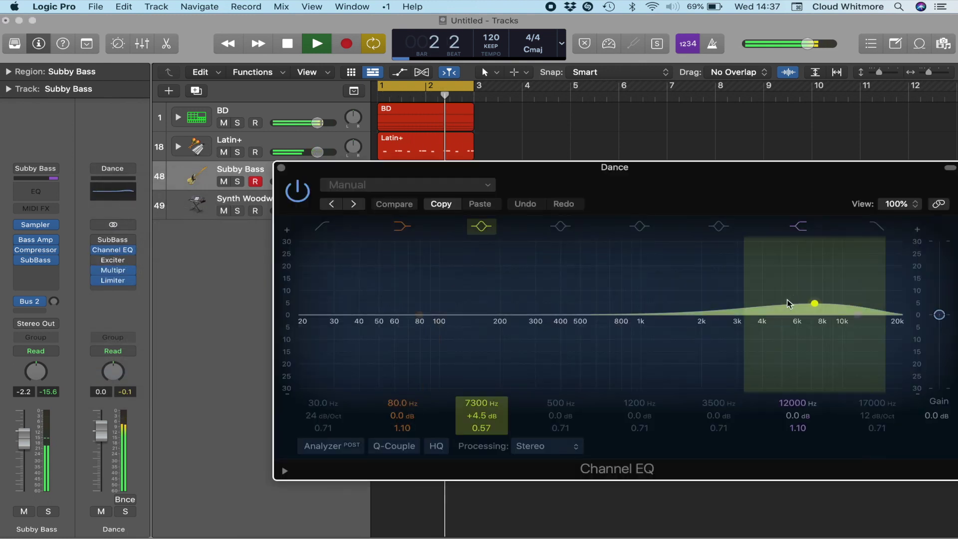
click(115, 272)
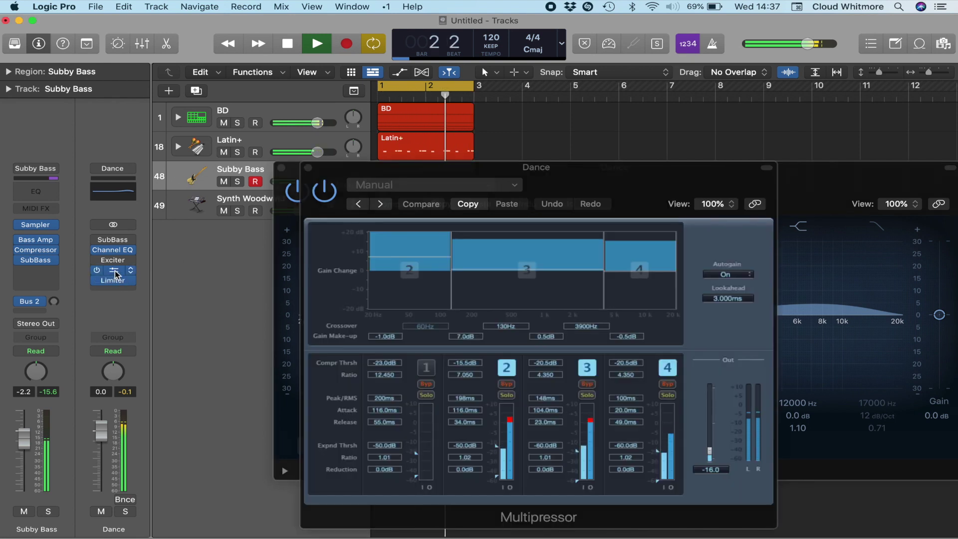
click(97, 271)
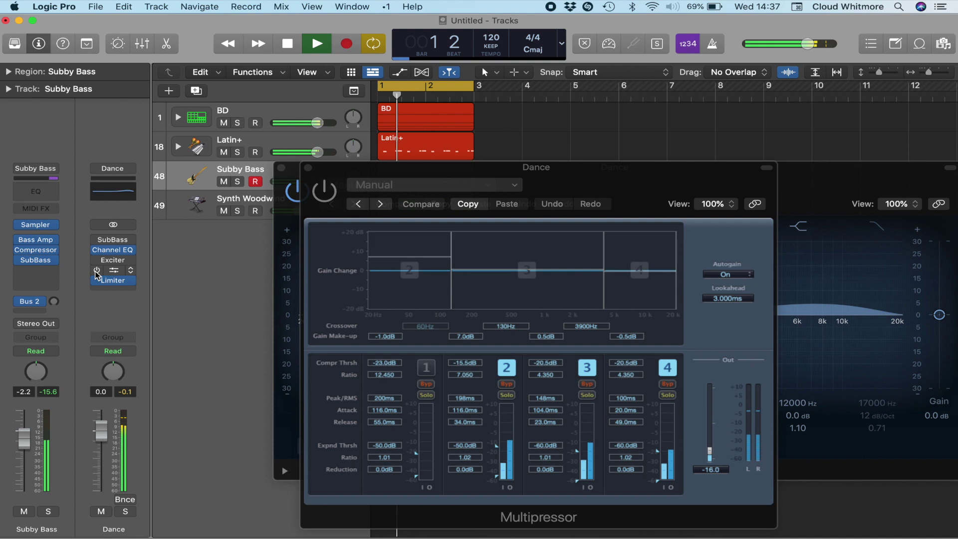
click(97, 271)
- Set the stereo output Limiter's gain to about +11.9 dB and output level to -0.1 dB, close the plug-in windows and stop playback
click(113, 280)
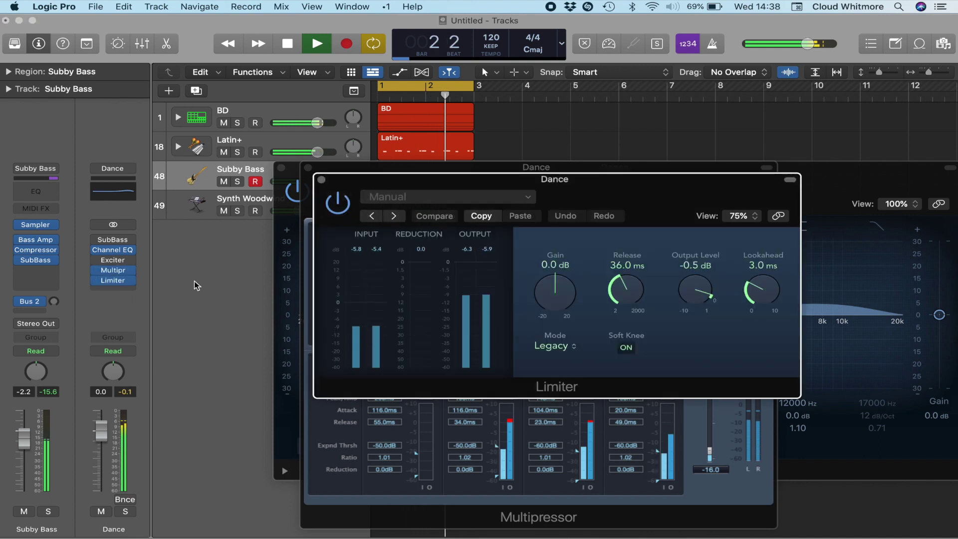
drag(559, 306, 564, 275)
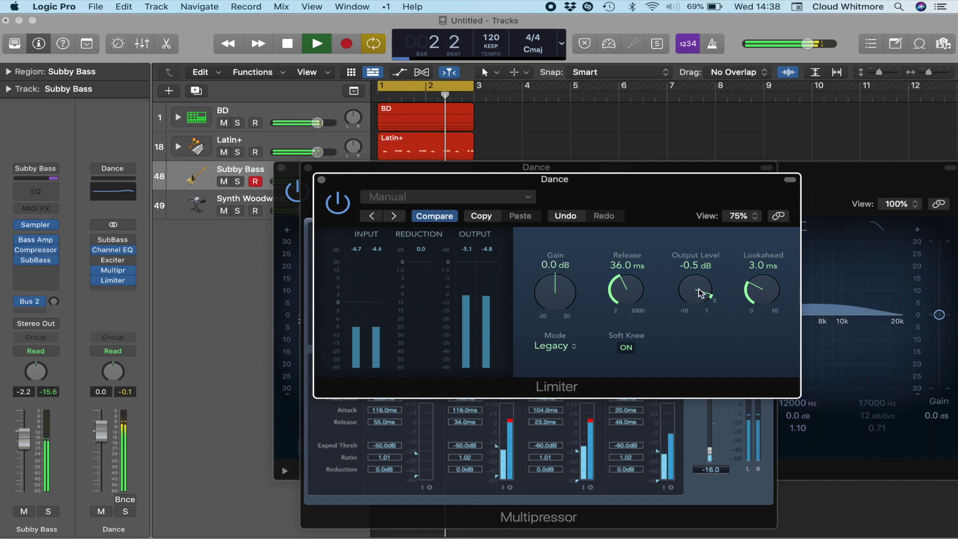
drag(559, 292, 558, 239)
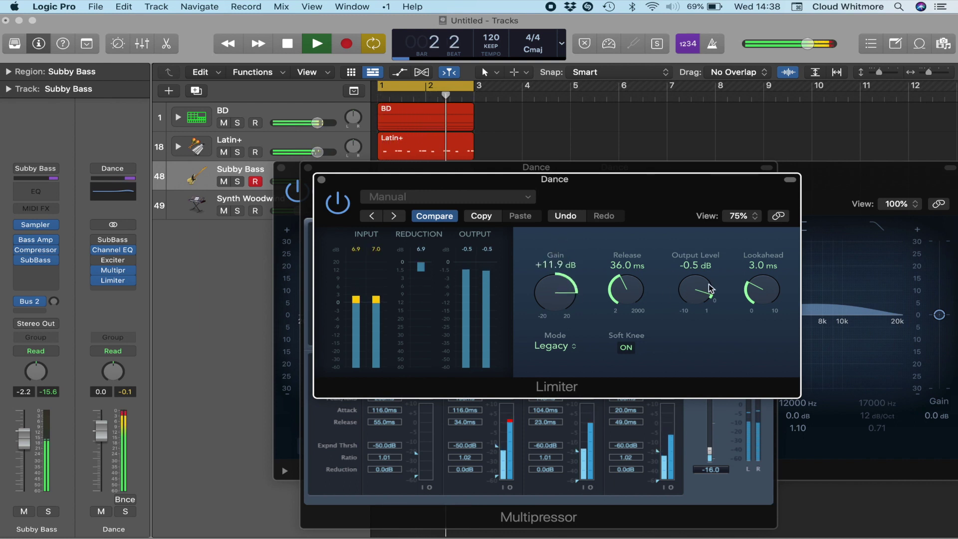
double_click(698, 267)
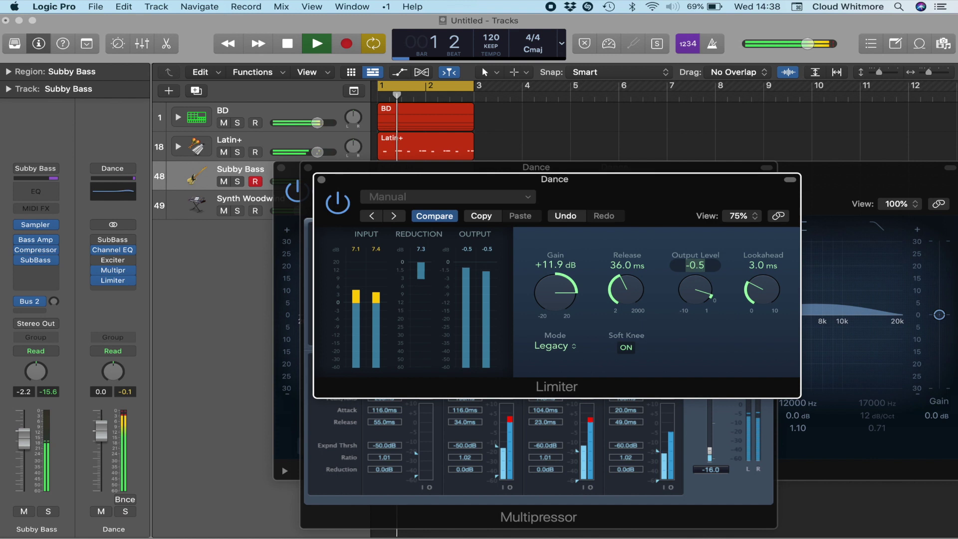
text(-0.1)
key(Return)
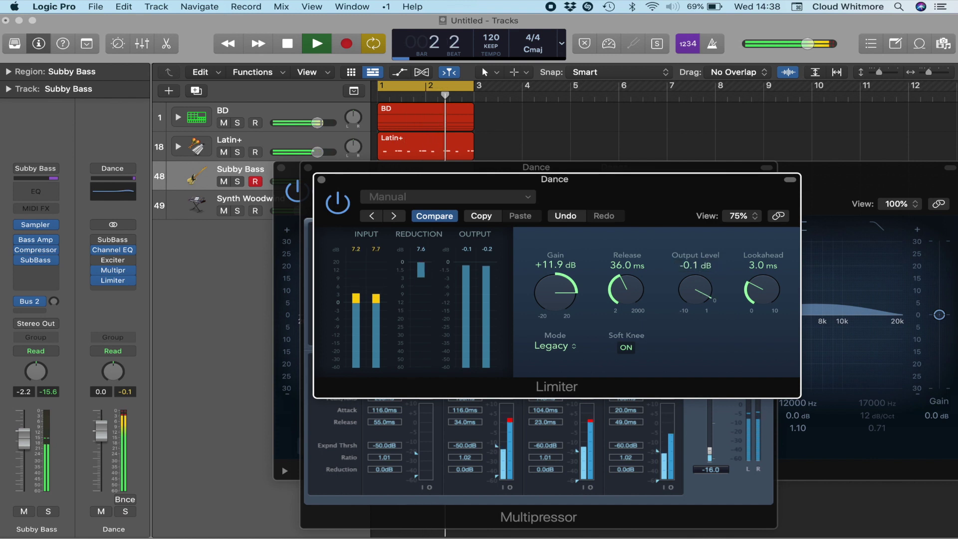
click(322, 180)
click(308, 168)
click(281, 168)
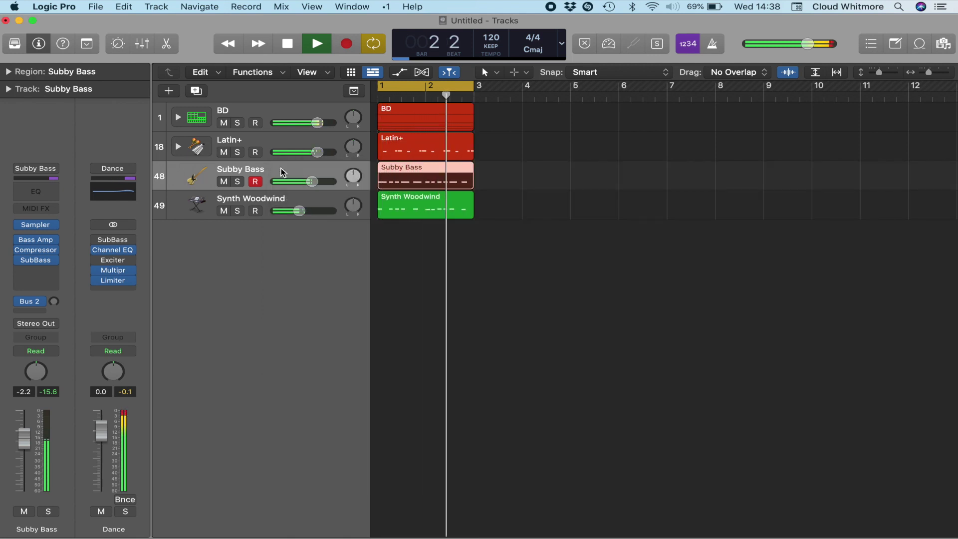
key(space)
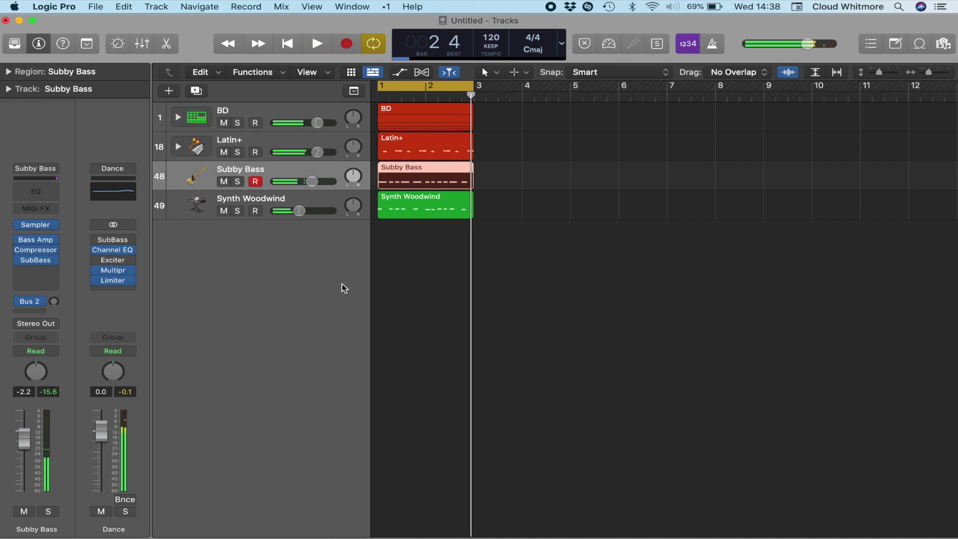
- Repeat the regions on all tracks three times to fill bars 1 to 8 and set the cycle range to span them
drag(442, 265, 441, 121)
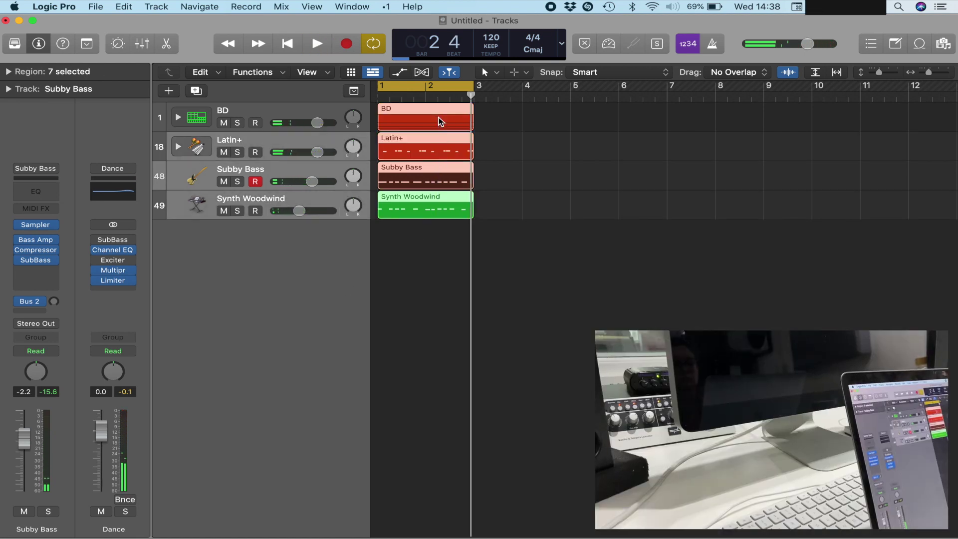
key(super+r)
key(super+r)
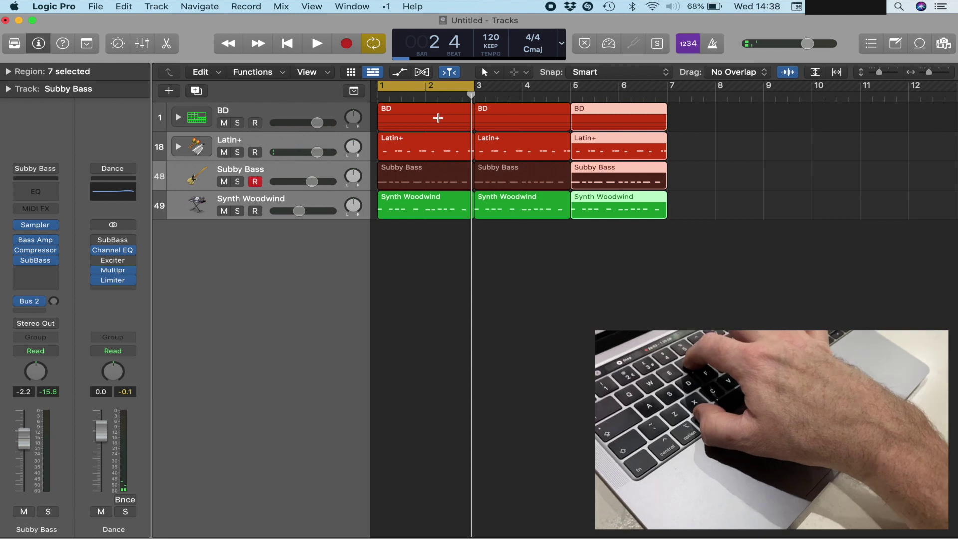
key(super+r)
drag(430, 265, 815, 214)
key(super+u)
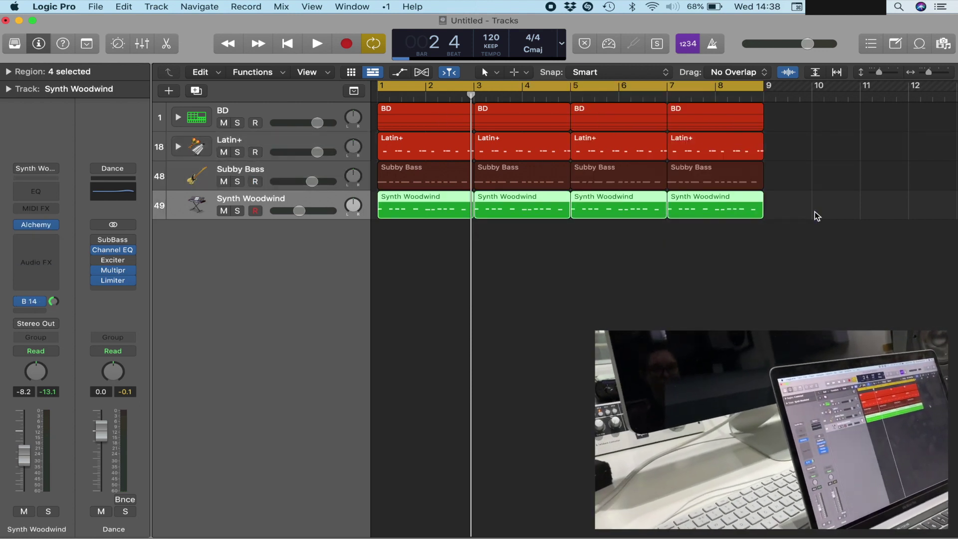
- Add a software instrument track with a stereo ES2 below Synth Woodwind and load the Sea Waves Pad preset from Synth Pads
double_click(255, 240)
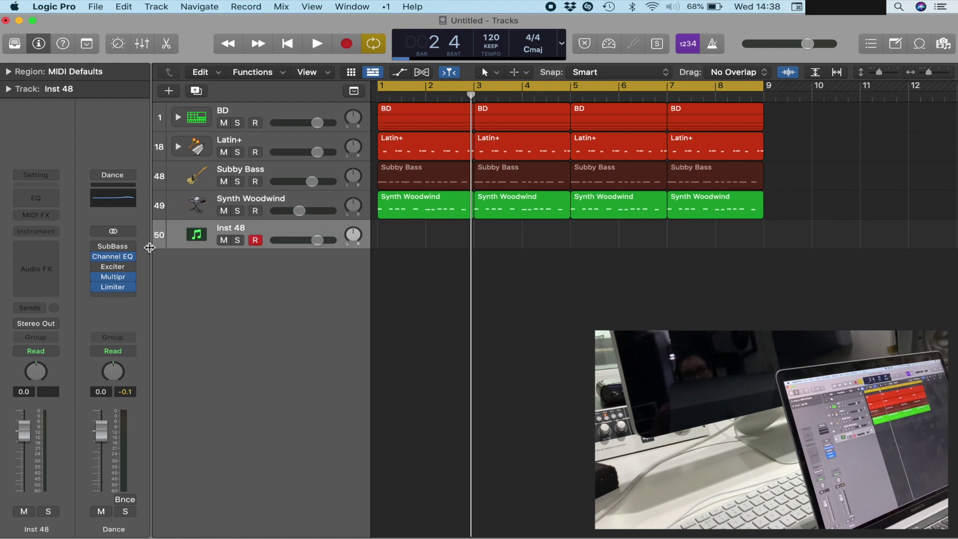
click(53, 236)
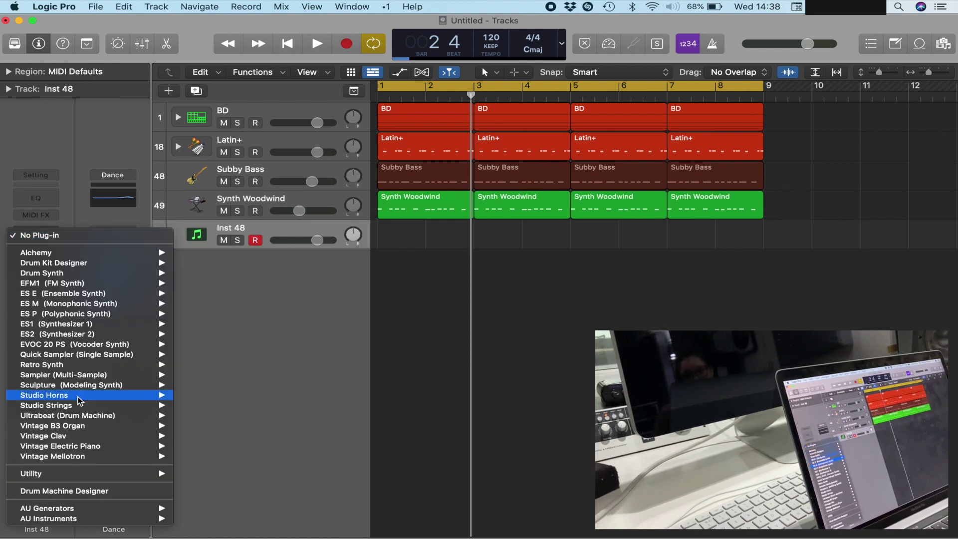
mouse_move(75, 339)
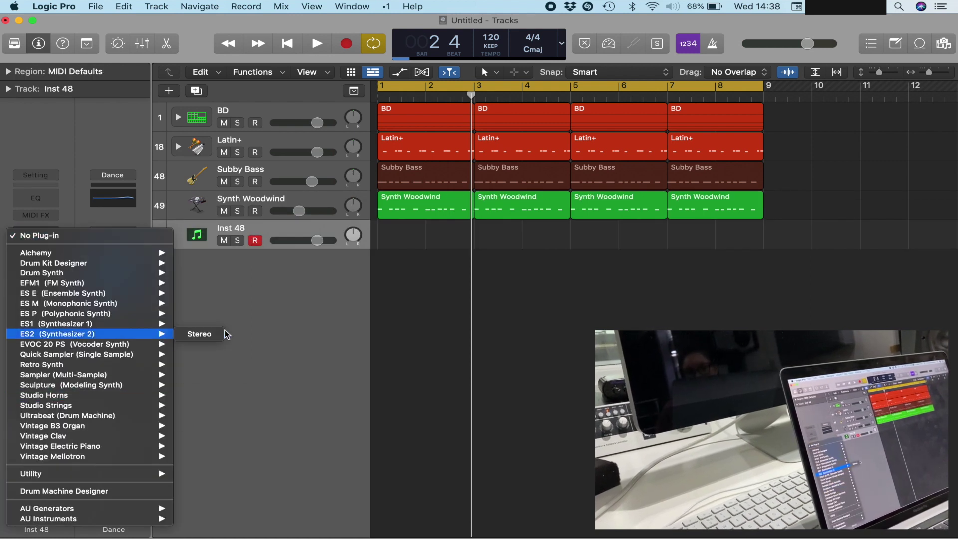
click(197, 335)
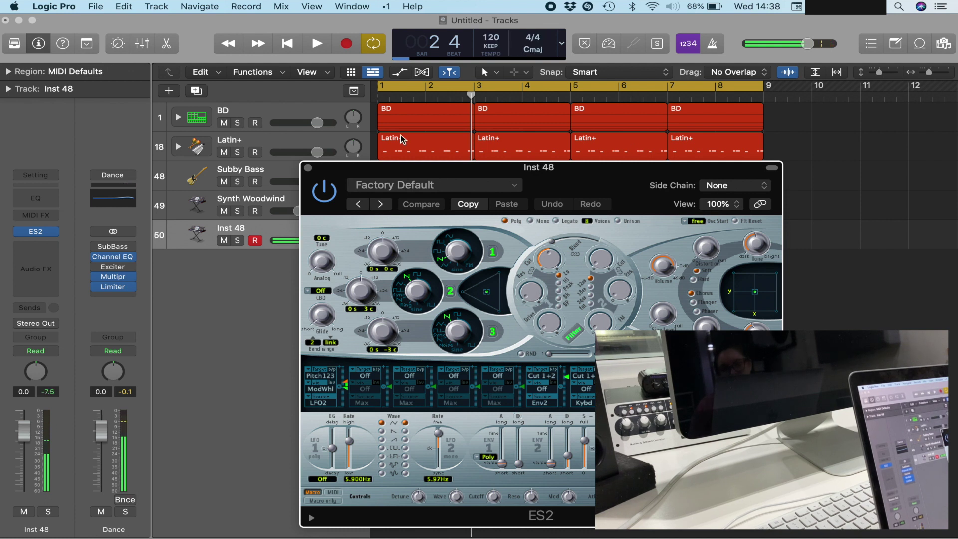
click(451, 192)
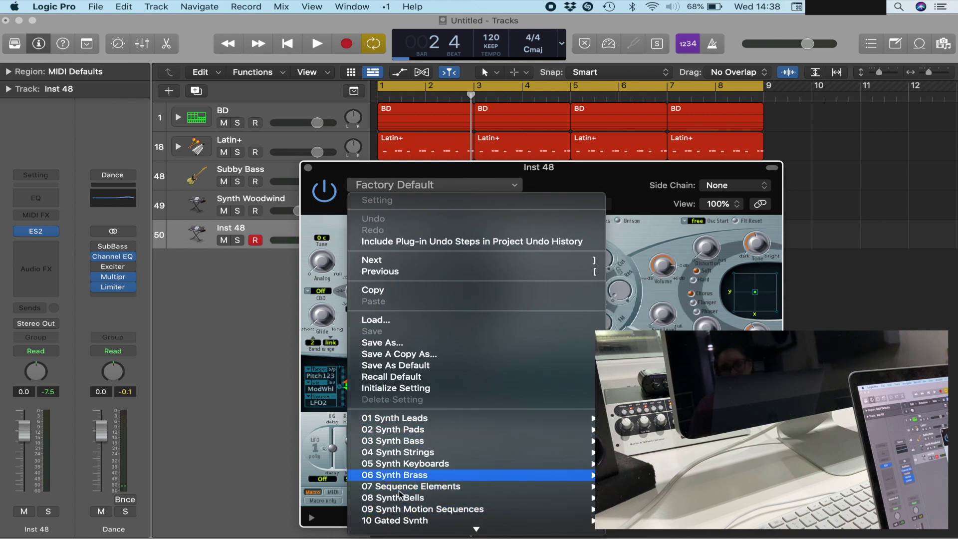
mouse_move(400, 498)
mouse_move(417, 435)
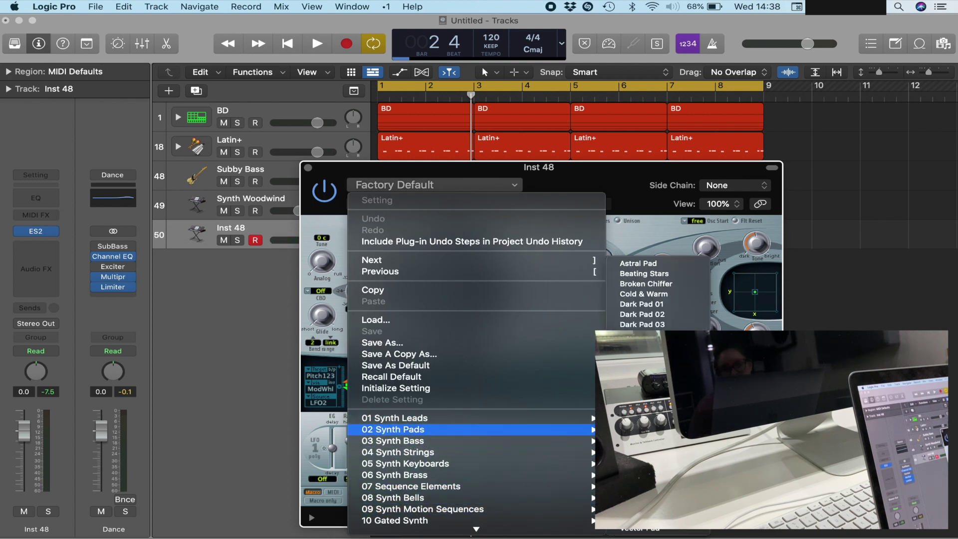
click(645, 445)
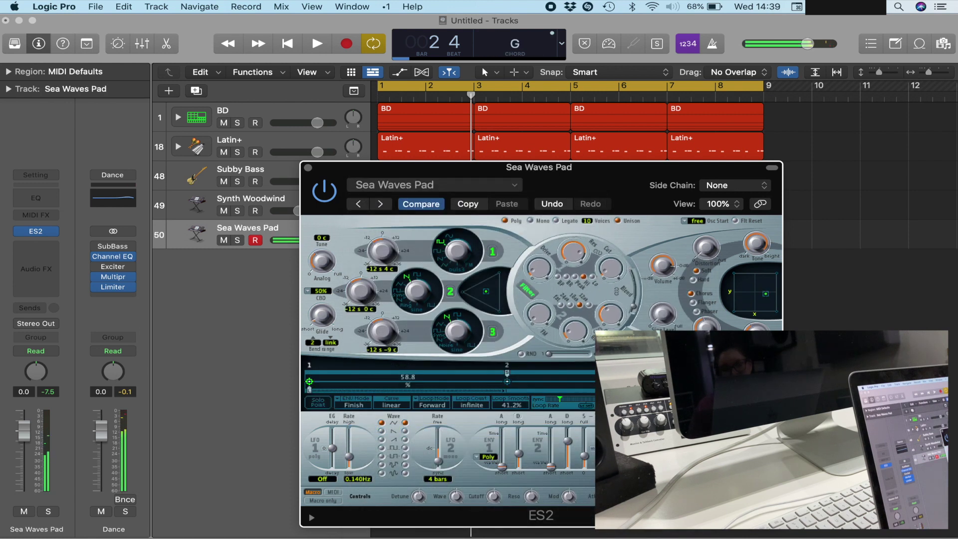
- Record a Sea Waves Pad part over the eight-bar cycle, close the ES2 window and quantize the region to 1/8 notes
key(r)
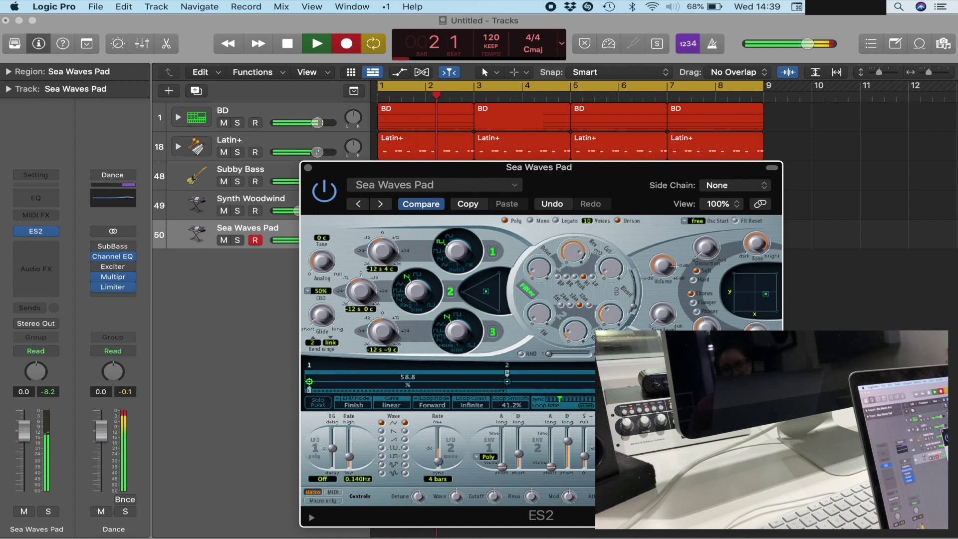
click(308, 168)
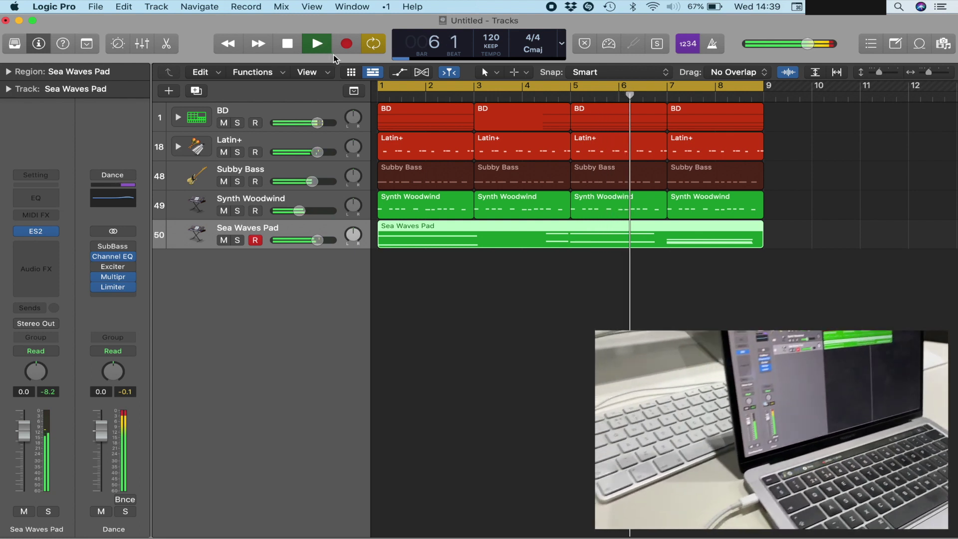
click(17, 73)
click(102, 110)
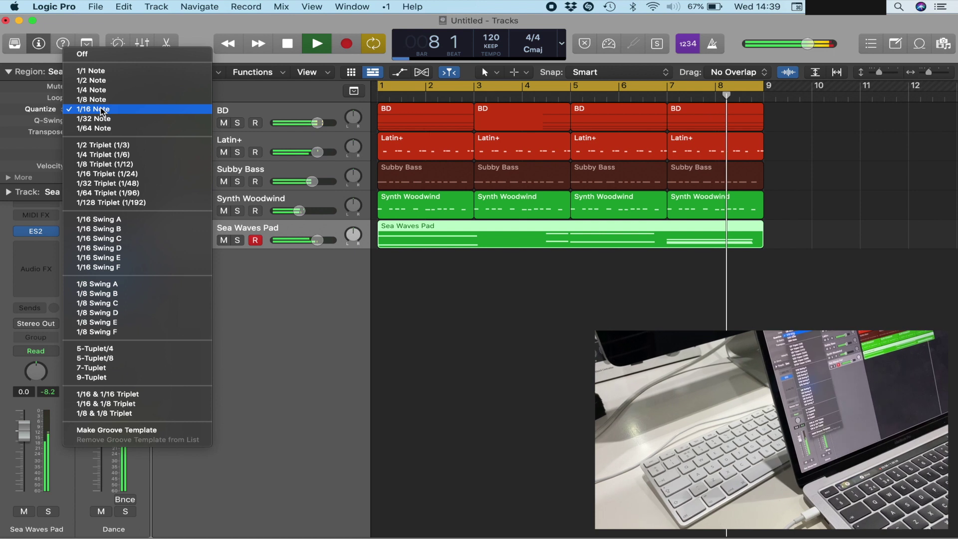
click(102, 100)
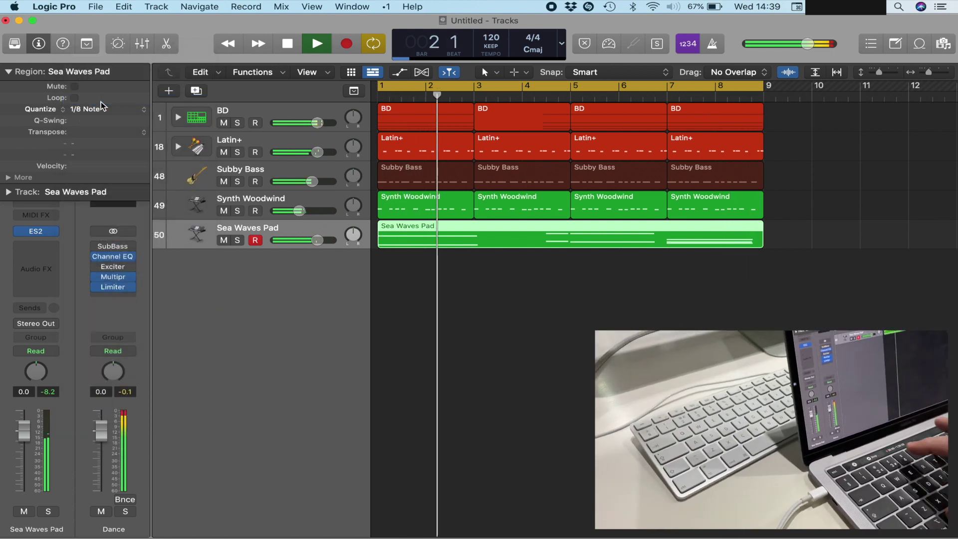
- Examine the note timing across the whole Sea Waves Pad region in the Piano Roll during playback
key(super+4)
scroll(299, 231, up, 5)
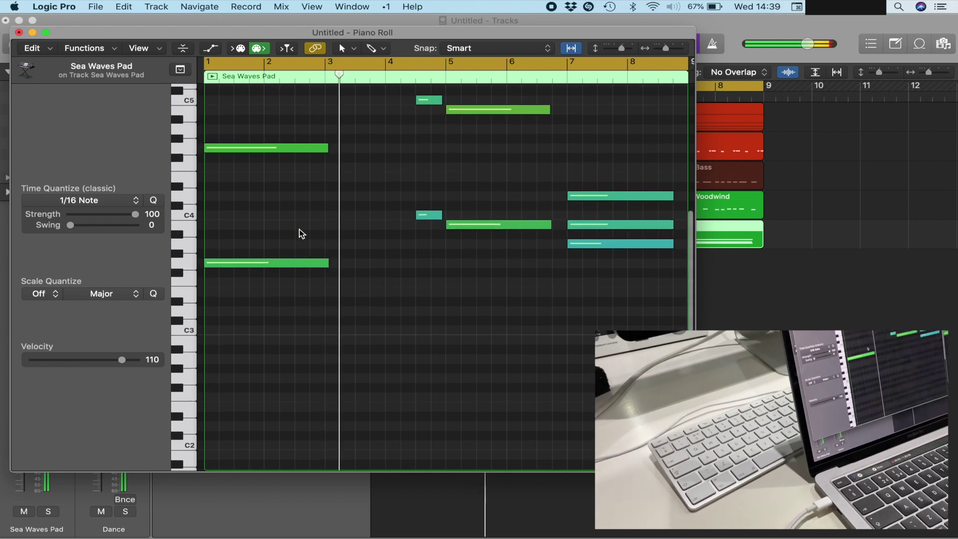
scroll(300, 231, right, 10)
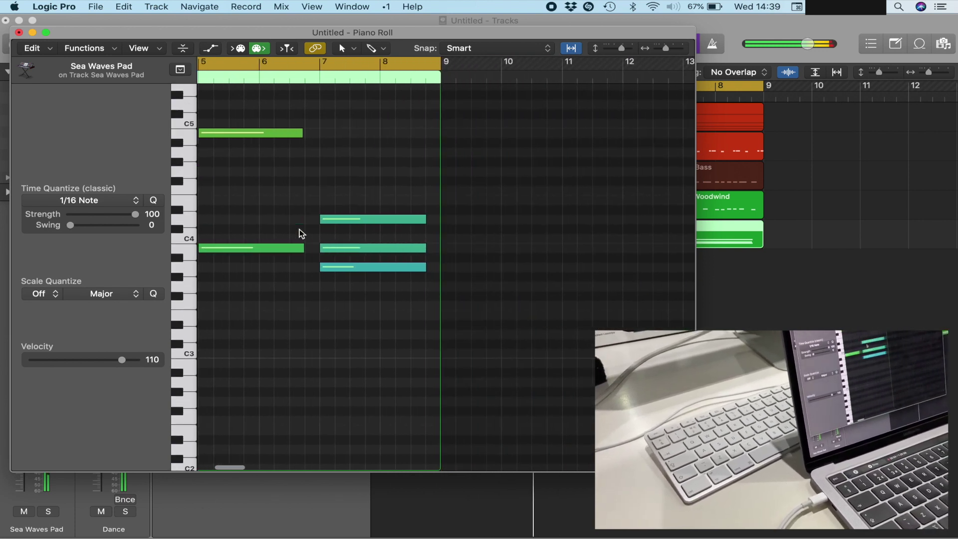
scroll(300, 231, left, 10)
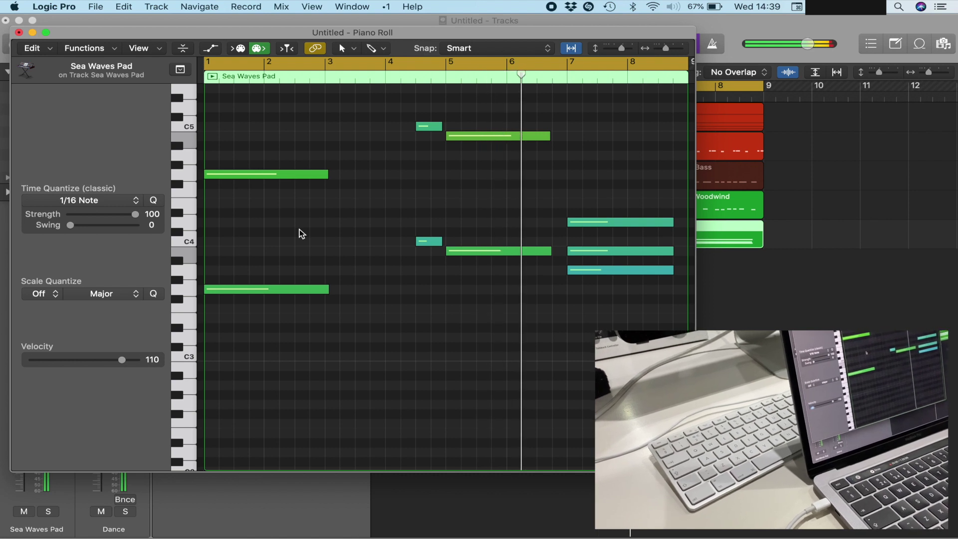
click(19, 32)
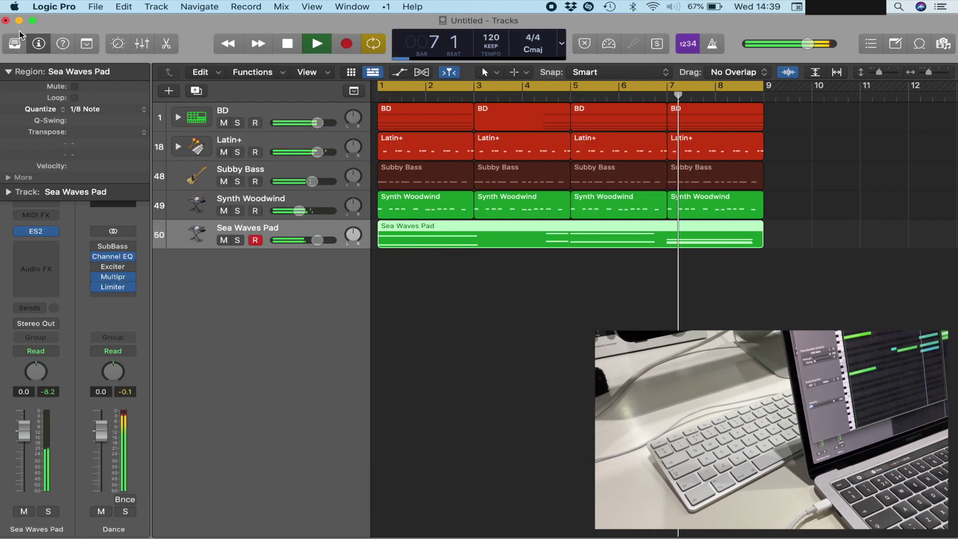
- Add a software instrument track with a stereo ES1 at Factory Default below Sea Waves Pad, stop playback and close the synth window
double_click(260, 275)
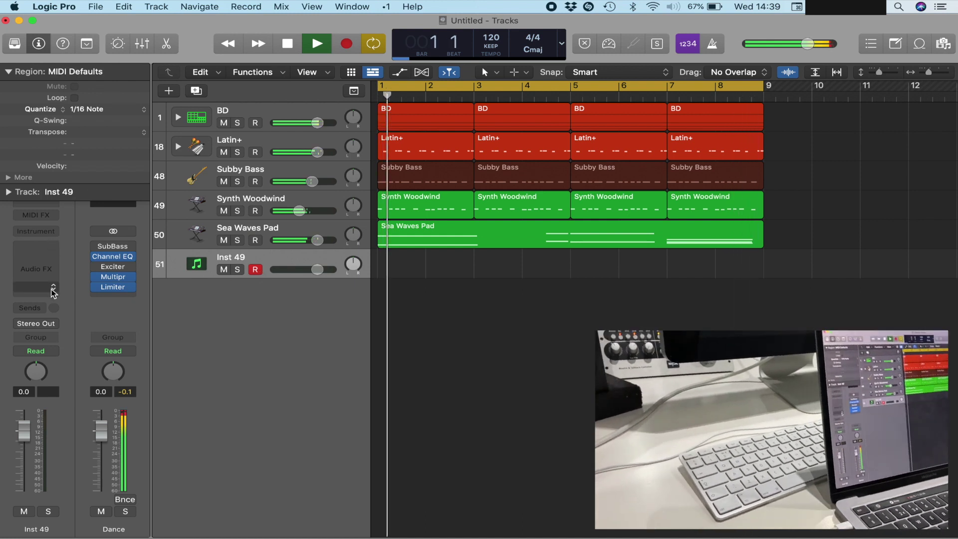
click(46, 232)
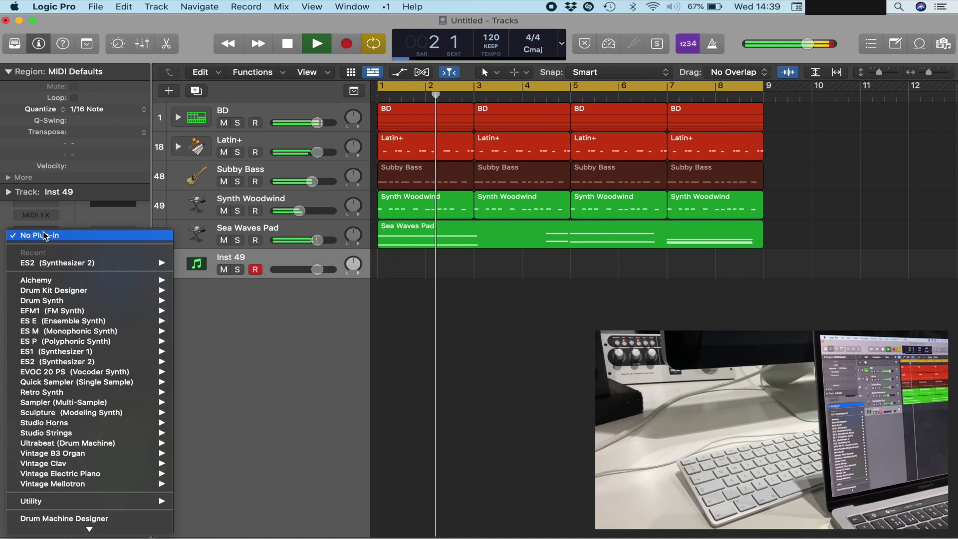
mouse_move(60, 362)
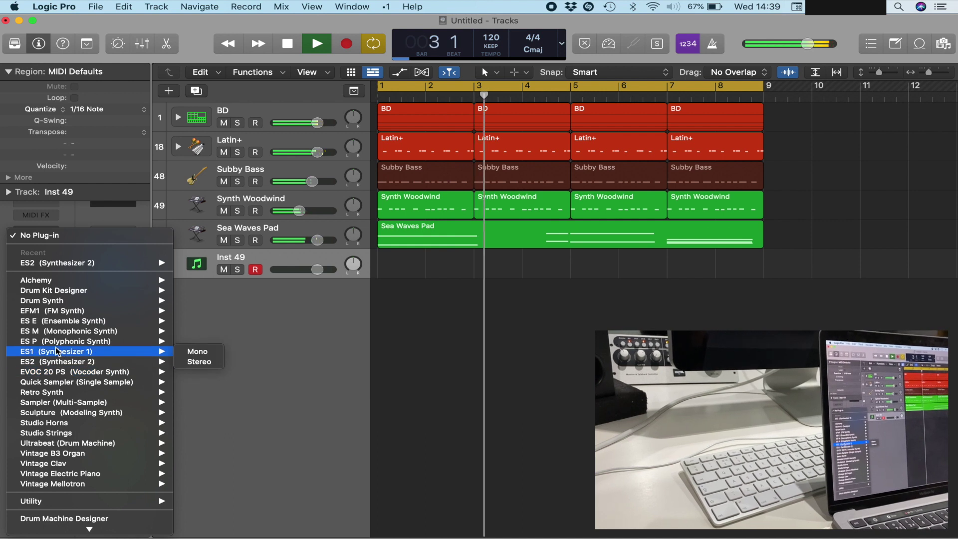
click(199, 360)
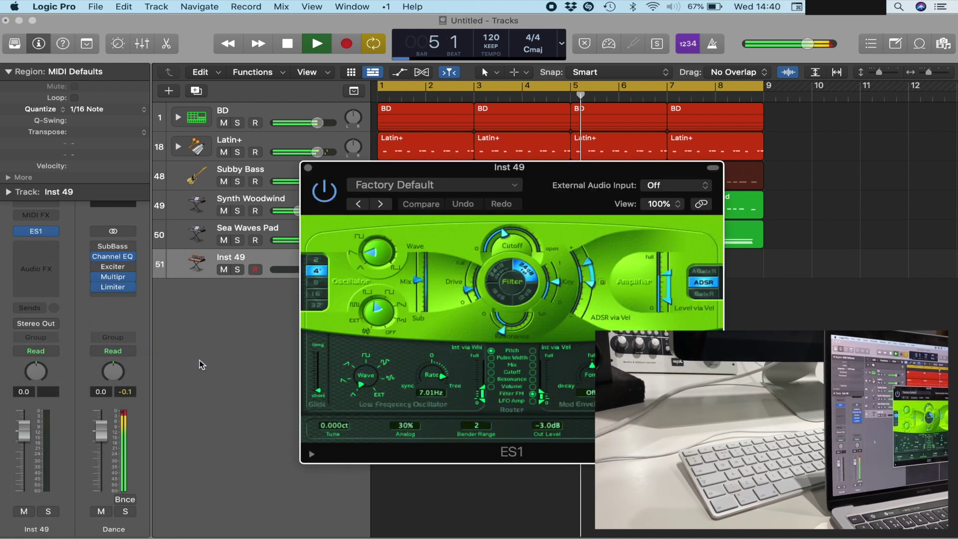
key(space)
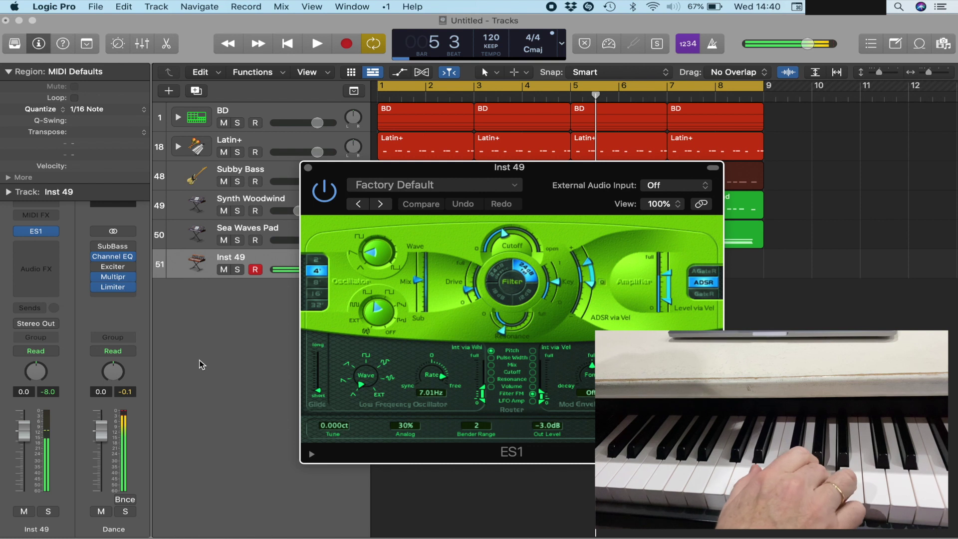
click(432, 186)
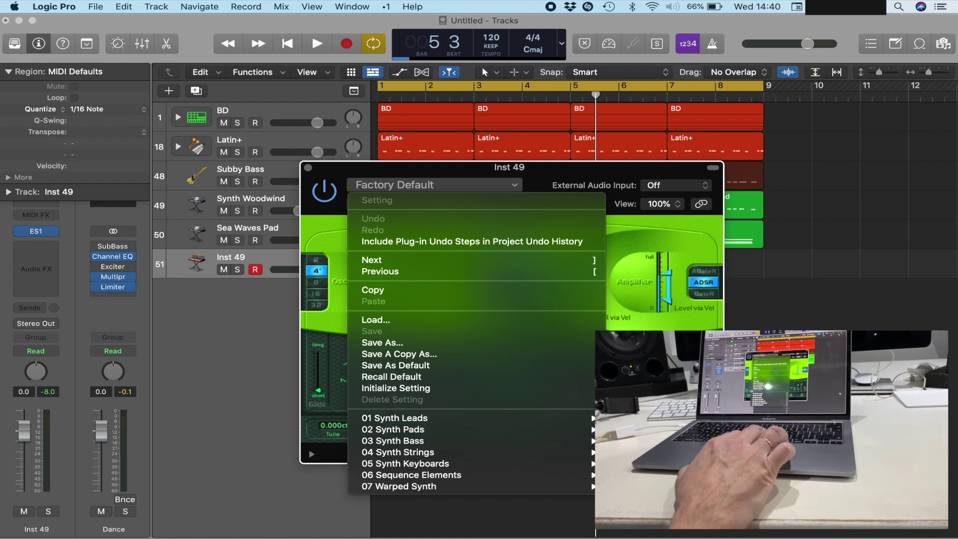
click(904, 422)
click(308, 167)
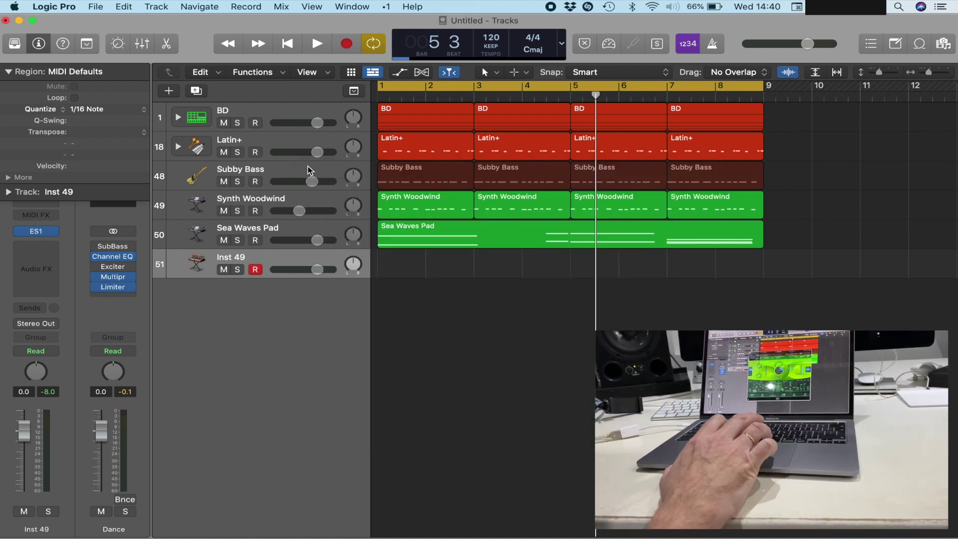
- Record an ES1 part over the eight-bar cycle, review it in the Score editor and stop playback
key(r)
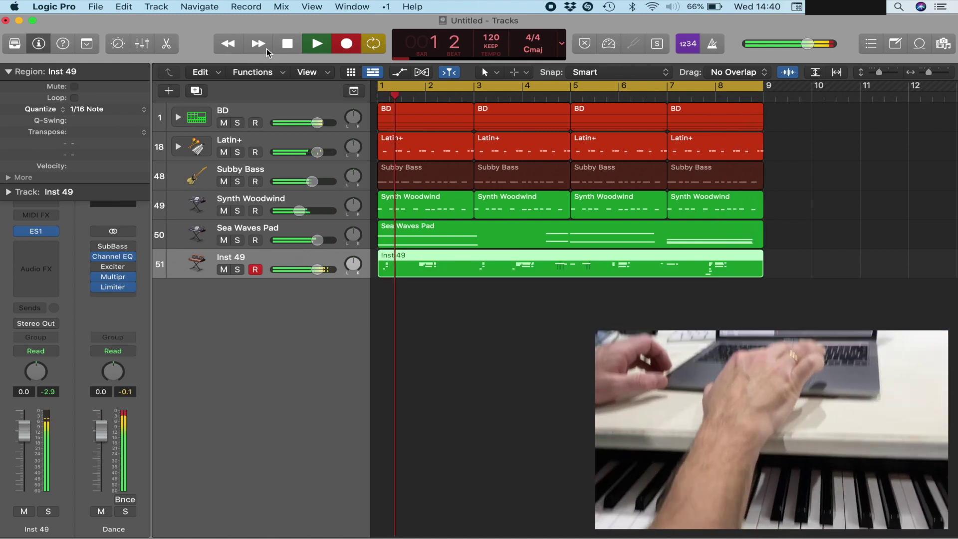
click(310, 40)
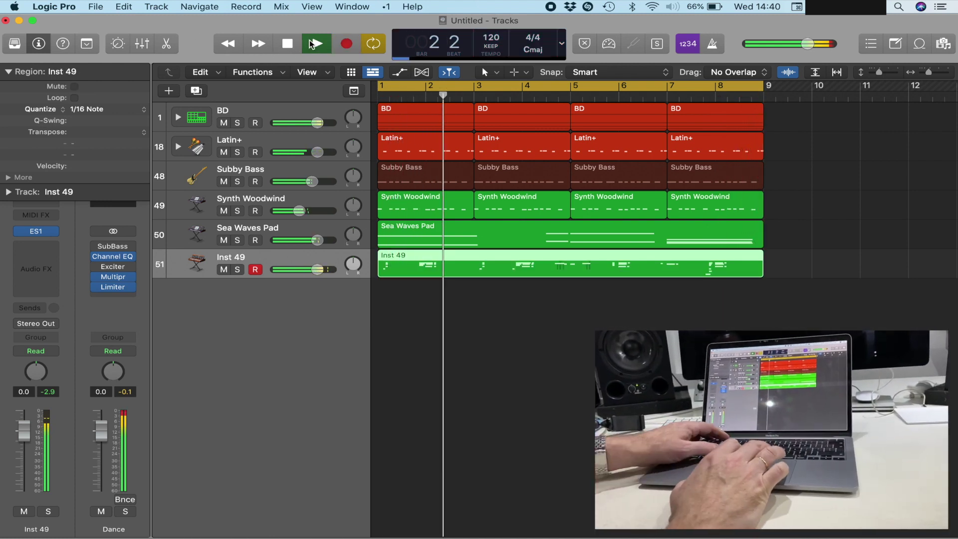
key(super+3)
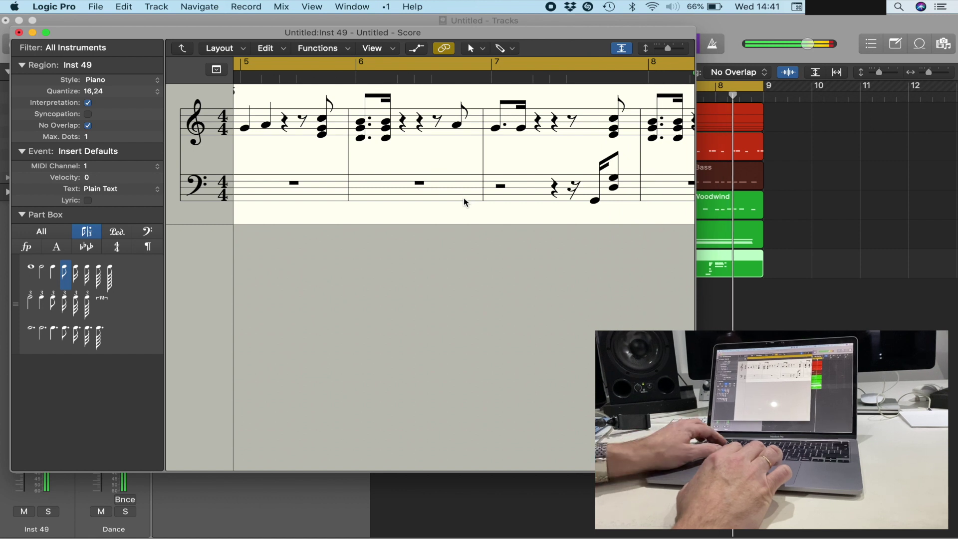
key(super+w)
key(space)
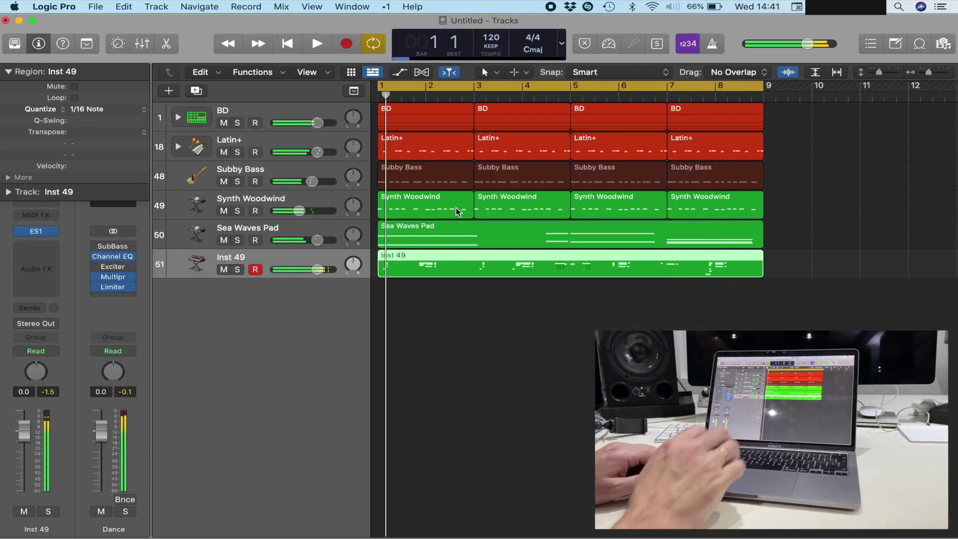